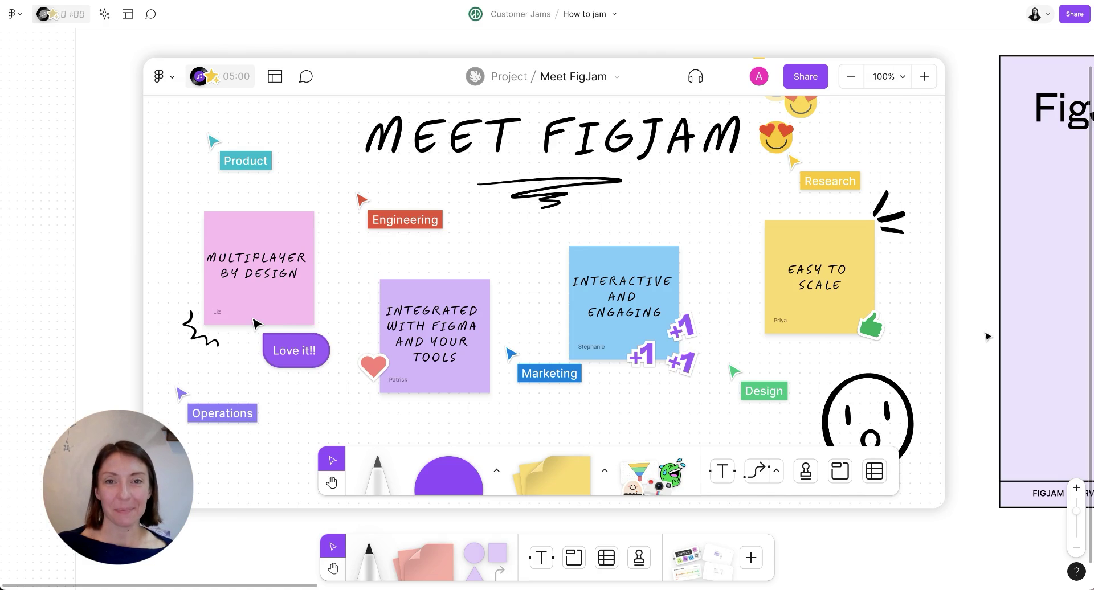
# - Pan right through the Meet FigJam slides and send a heart-eyes emote
pyautogui.hscroll(1, 988, 336)
pyautogui.hscroll(5, 988, 336)
pyautogui.hscroll(4, 987, 336)
pyautogui.hscroll(2, 987, 337)
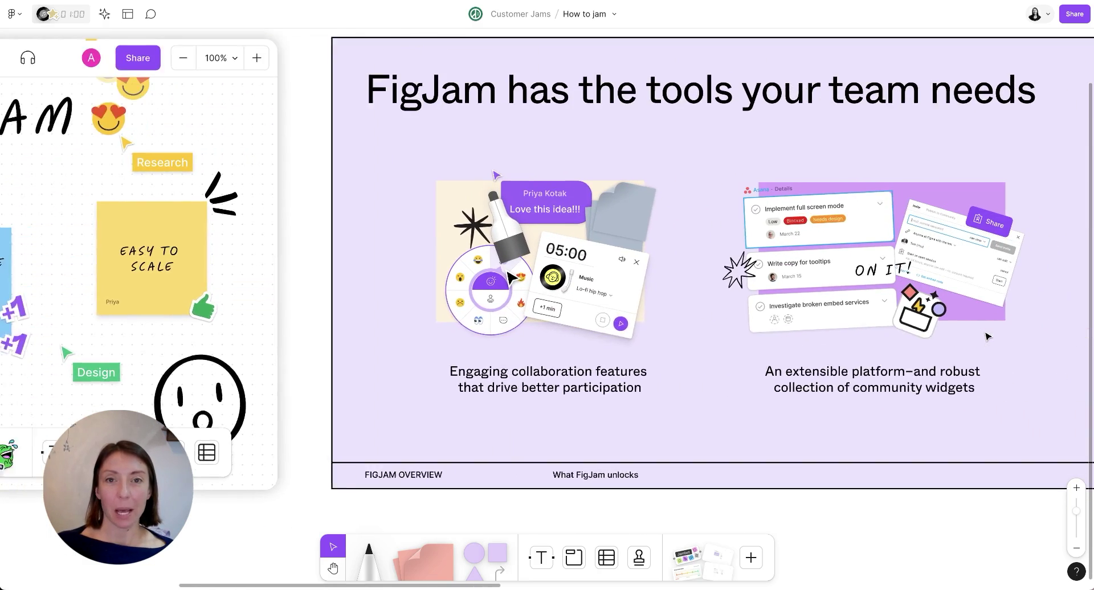
pyautogui.hscroll(3, 988, 337)
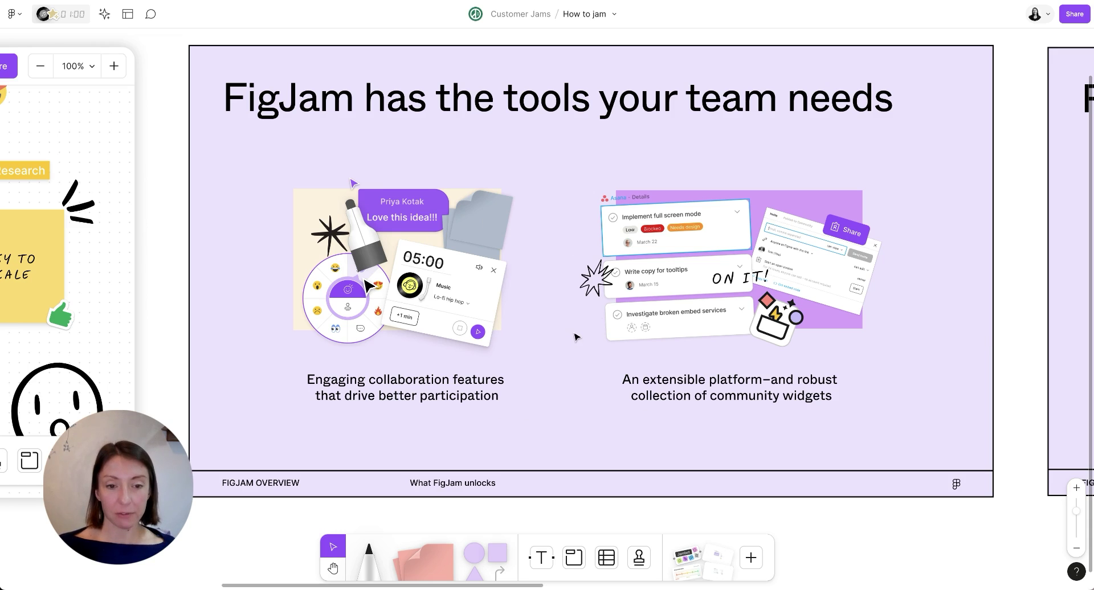
pyautogui.press('e')
pyautogui.click(557, 330)
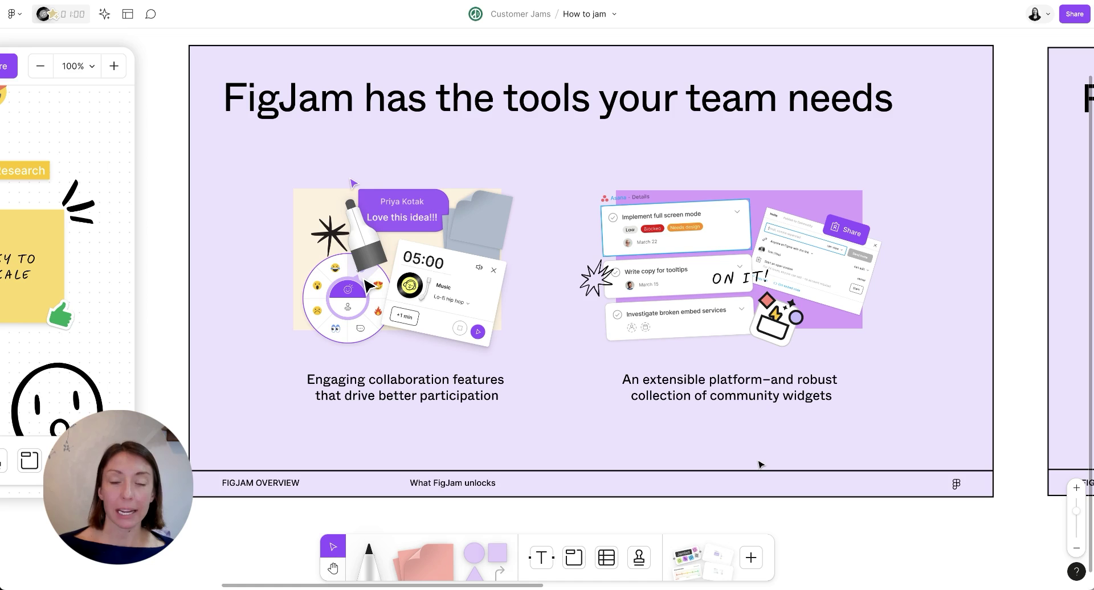
# - Pan on to the 'What will you jam on?' table and pick the Stamp tool
pyautogui.hscroll(10, 760, 465)
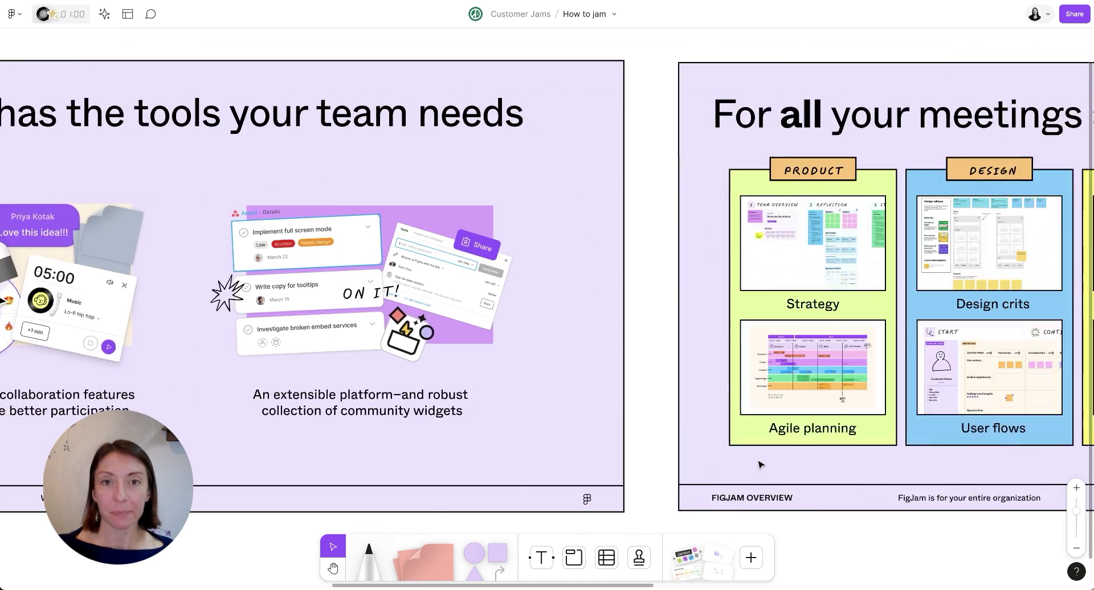
pyautogui.hscroll(2, 761, 465)
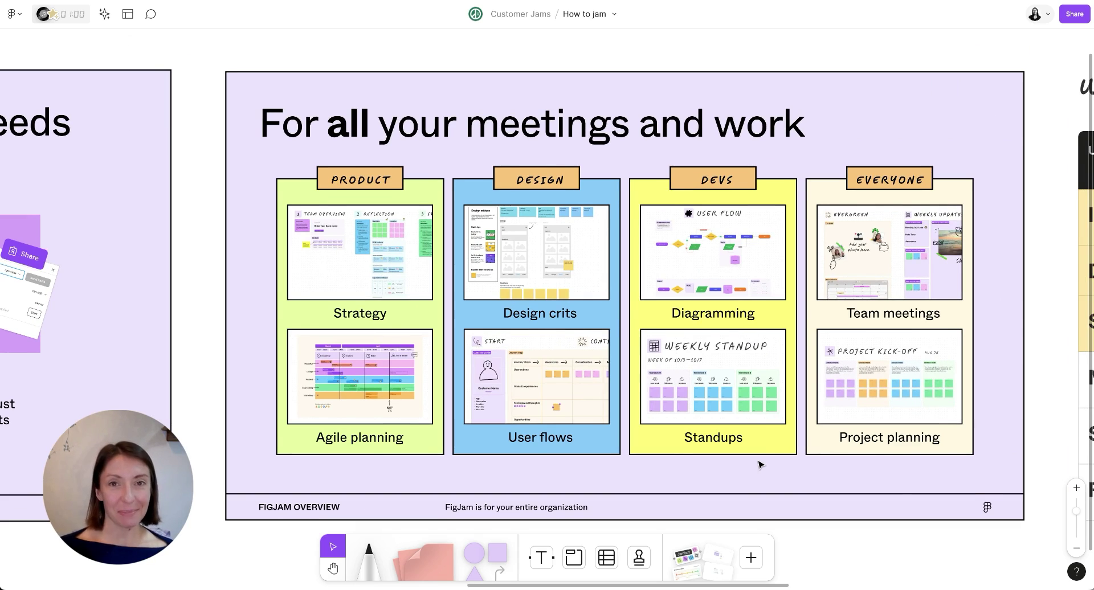
pyautogui.hscroll(1, 761, 464)
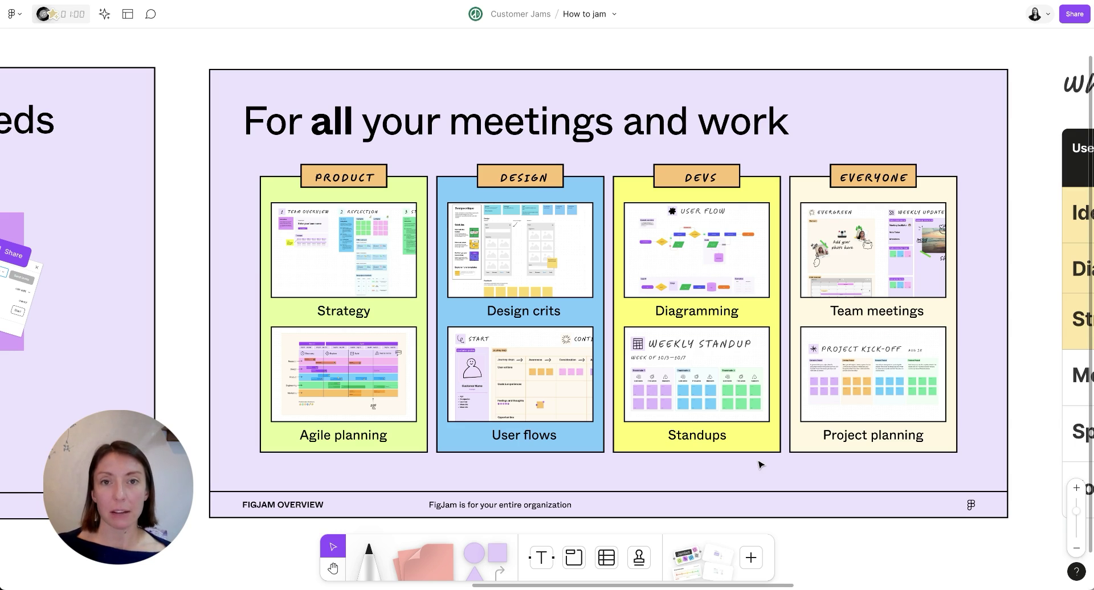
pyautogui.hscroll(2, 760, 464)
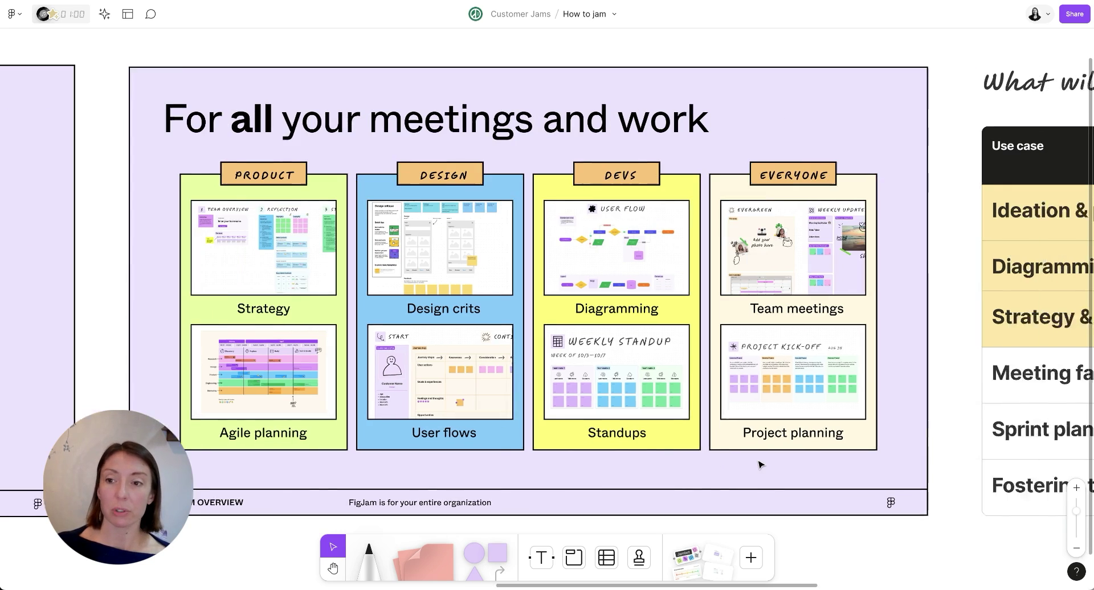
pyautogui.hscroll(3, 757, 463)
pyautogui.hscroll(5, 758, 464)
pyautogui.hscroll(4, 758, 463)
pyautogui.press('e')
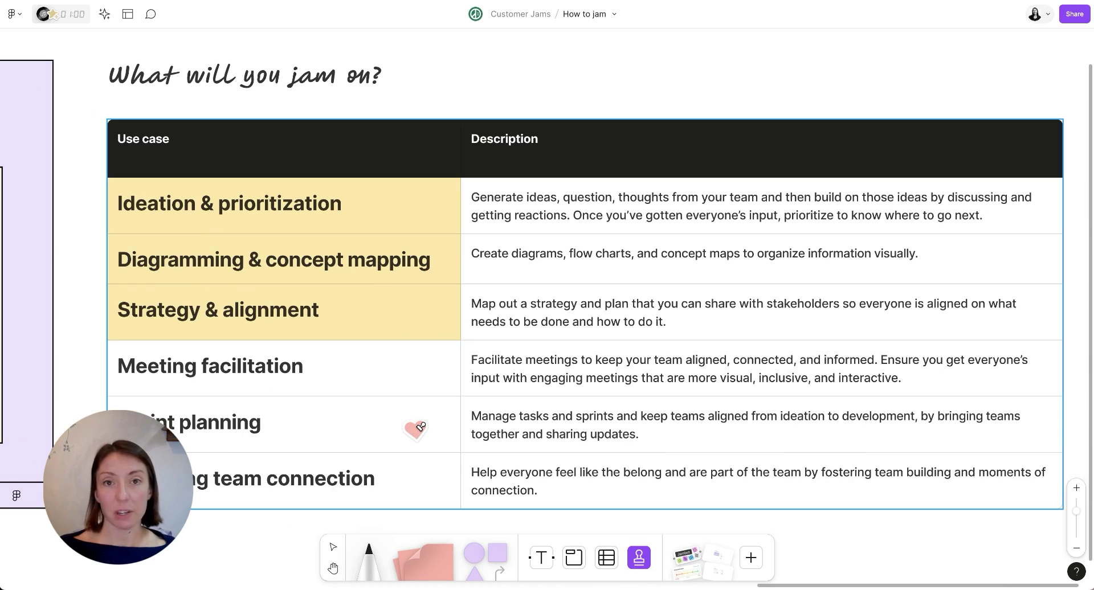
# - Heart-stamp the Ideation & prioritization, Diagramming & concept mapping and Strategy & alignment rows
pyautogui.click(103, 207)
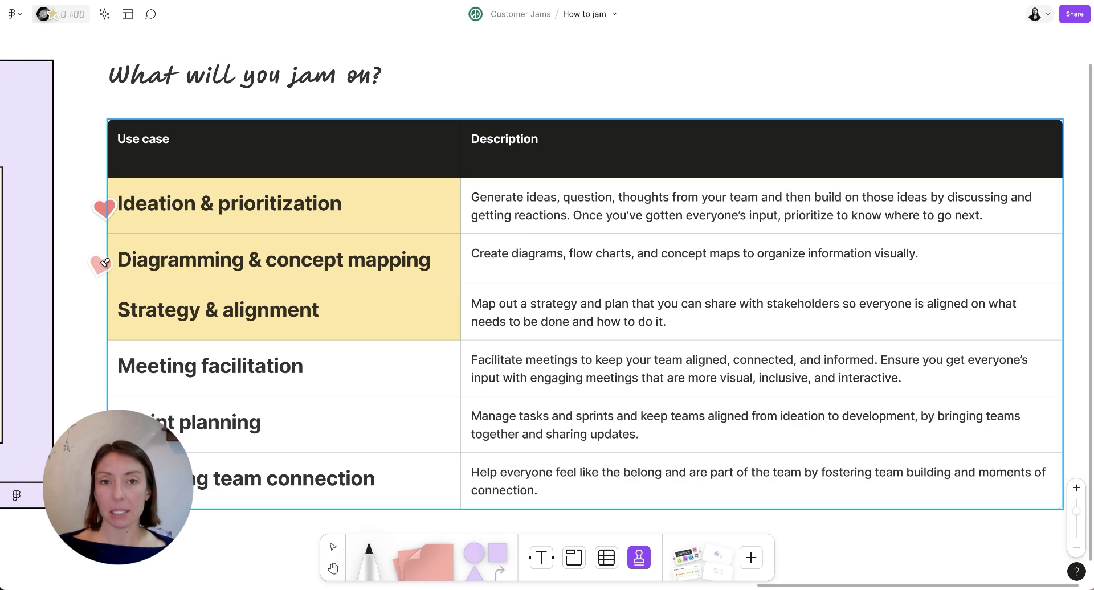
pyautogui.click(105, 263)
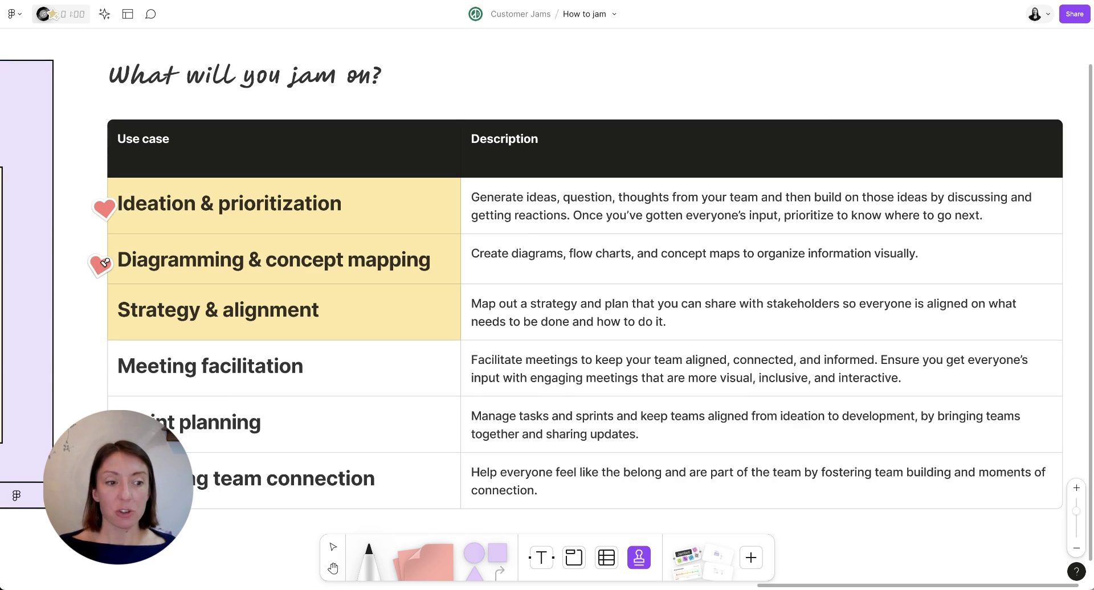
pyautogui.click(105, 313)
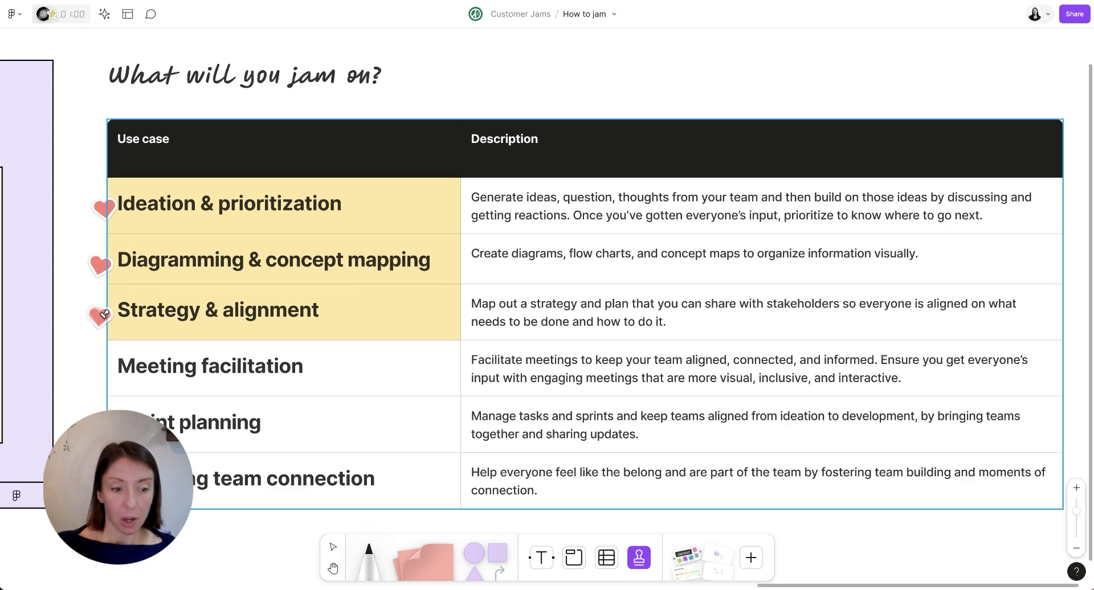
pyautogui.press('Escape')
# - Move to empty canvas and draw a new section there
pyautogui.hscroll(15, 102, 319)
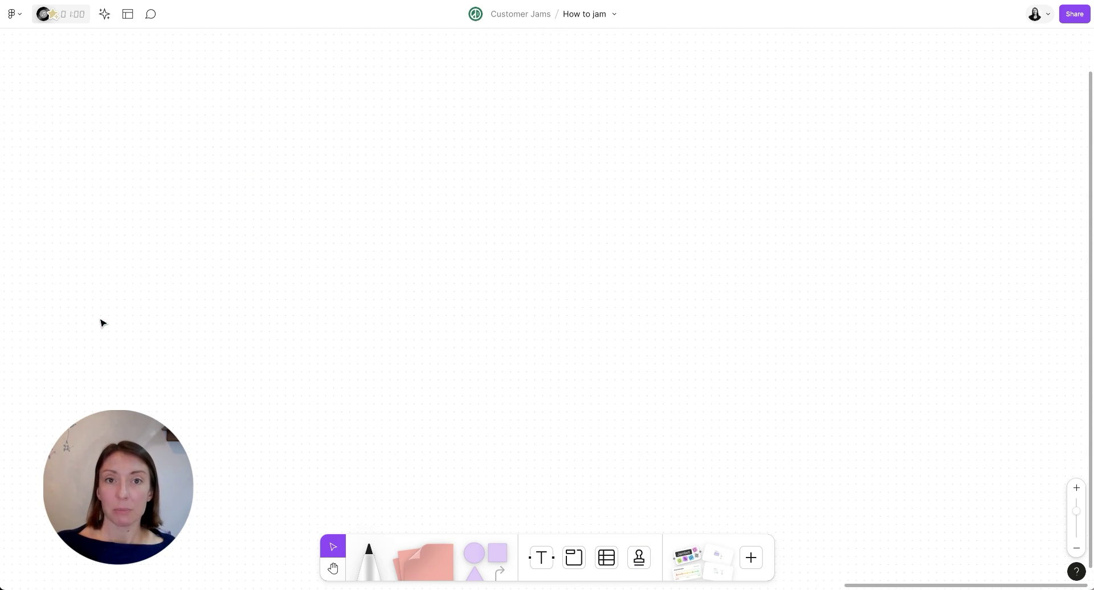
pyautogui.scroll(3, 102, 323)
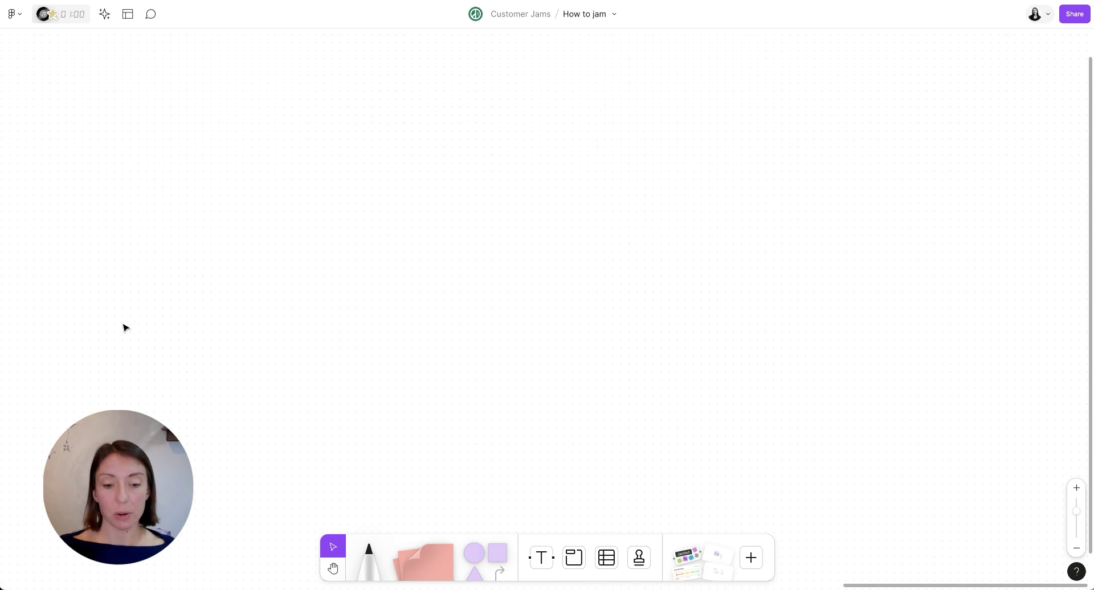
pyautogui.click(571, 560)
pyautogui.moveTo(117, 63); pyautogui.dragTo(828, 490)
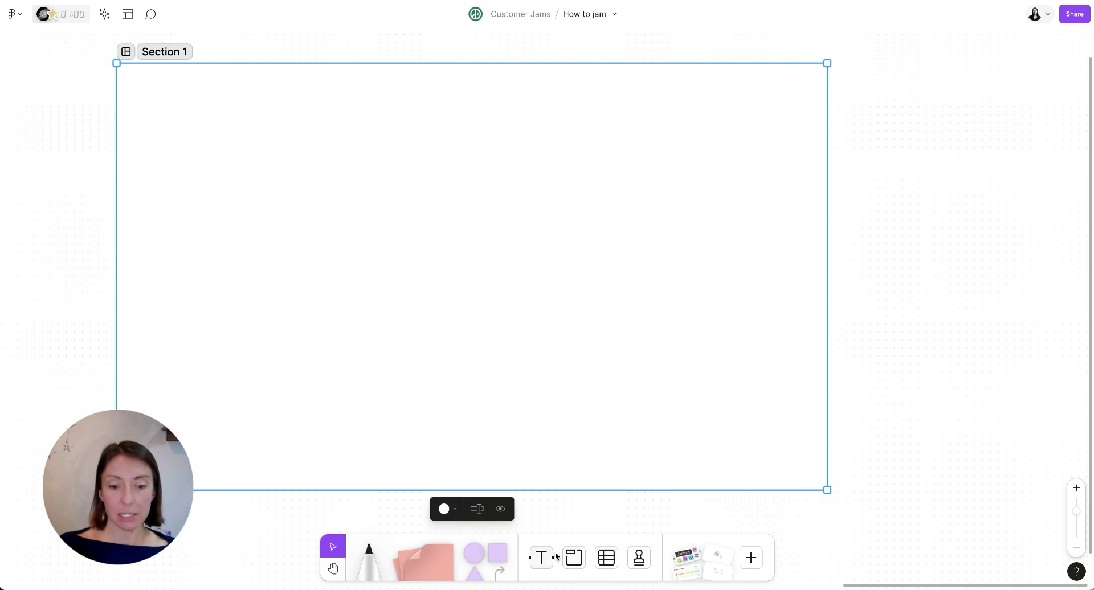
# - Preview the Rapid ideation and How might we brainstorm templates, then delete the empty section
pyautogui.click(127, 52)
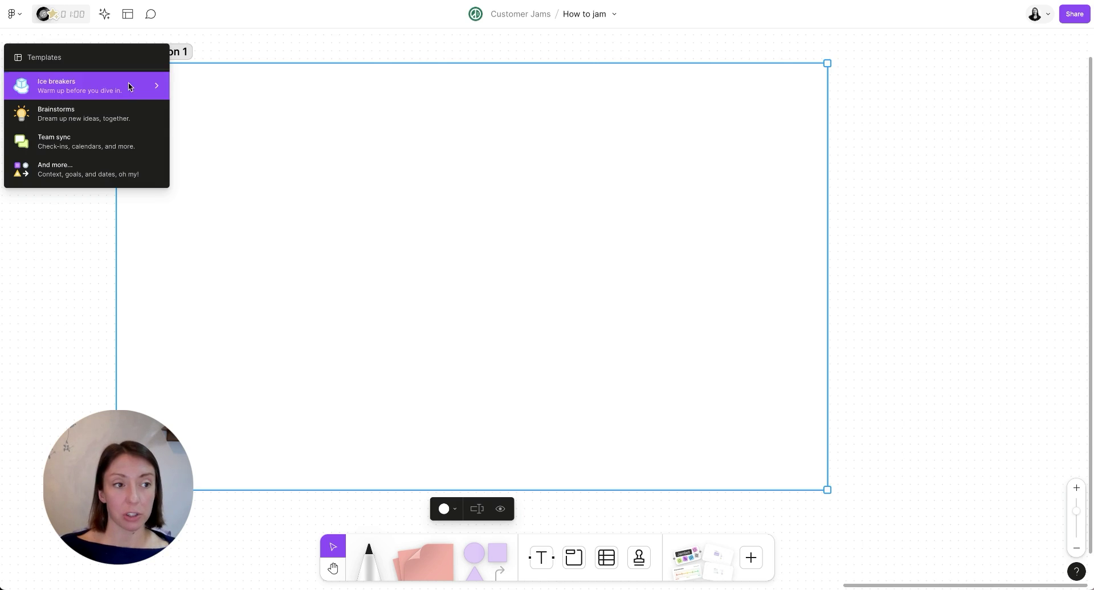
pyautogui.click(131, 113)
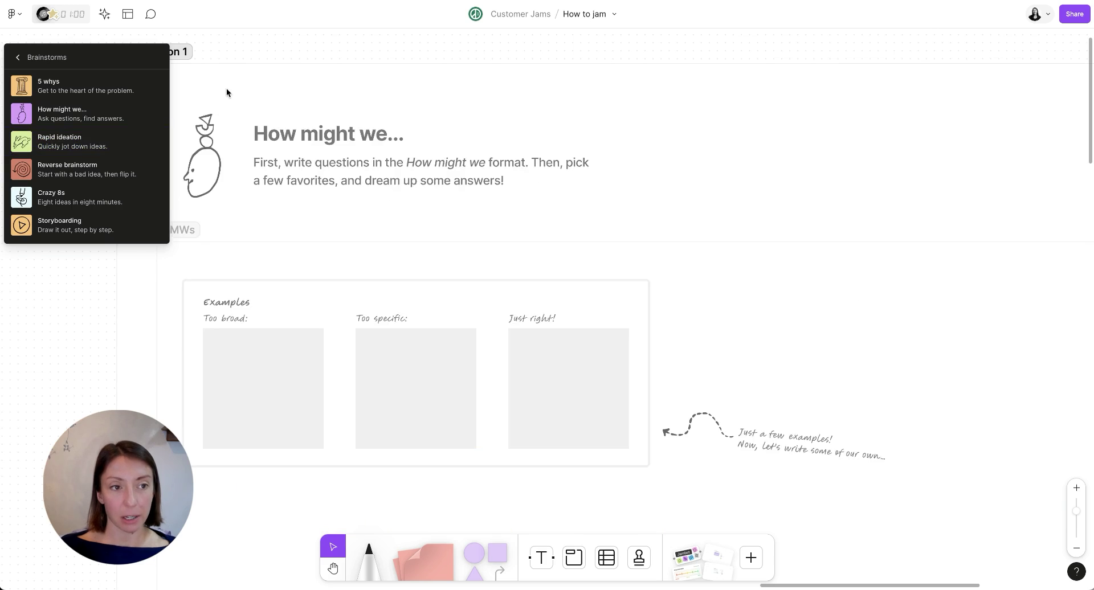
pyautogui.click(234, 80)
pyautogui.click(195, 65)
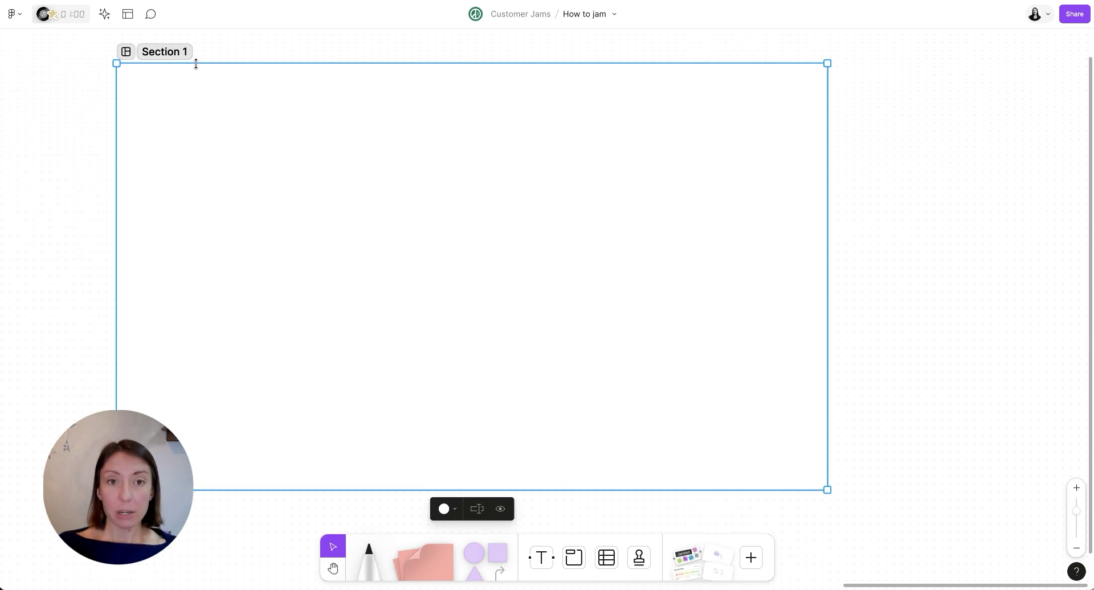
pyautogui.press('Delete')
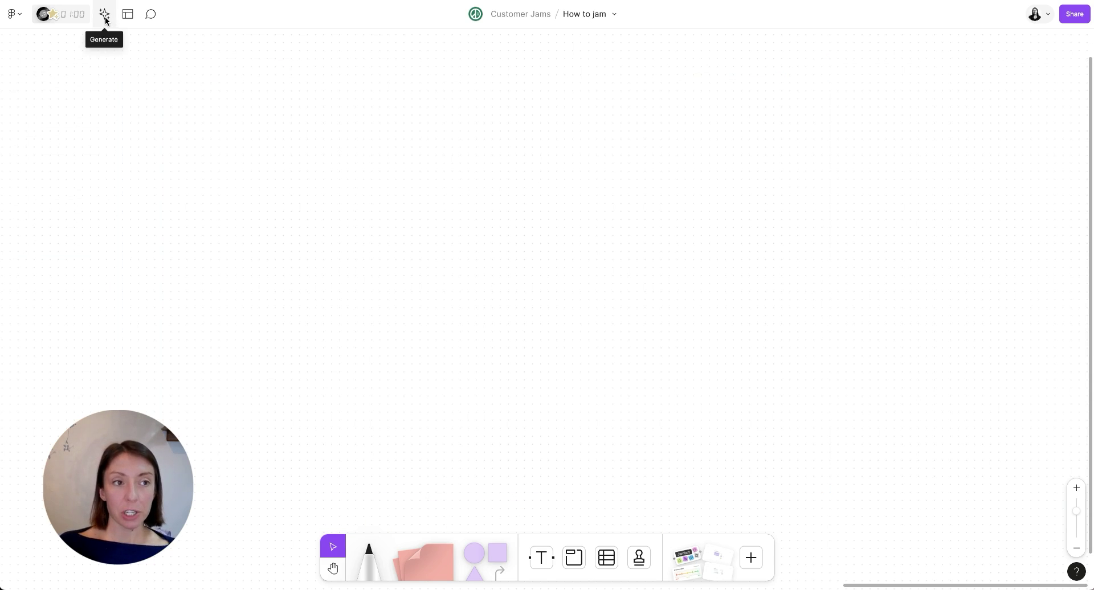
# - Try the AI board generator and a 'retro' template search, then close both
pyautogui.click(105, 20)
pyautogui.click(72, 71)
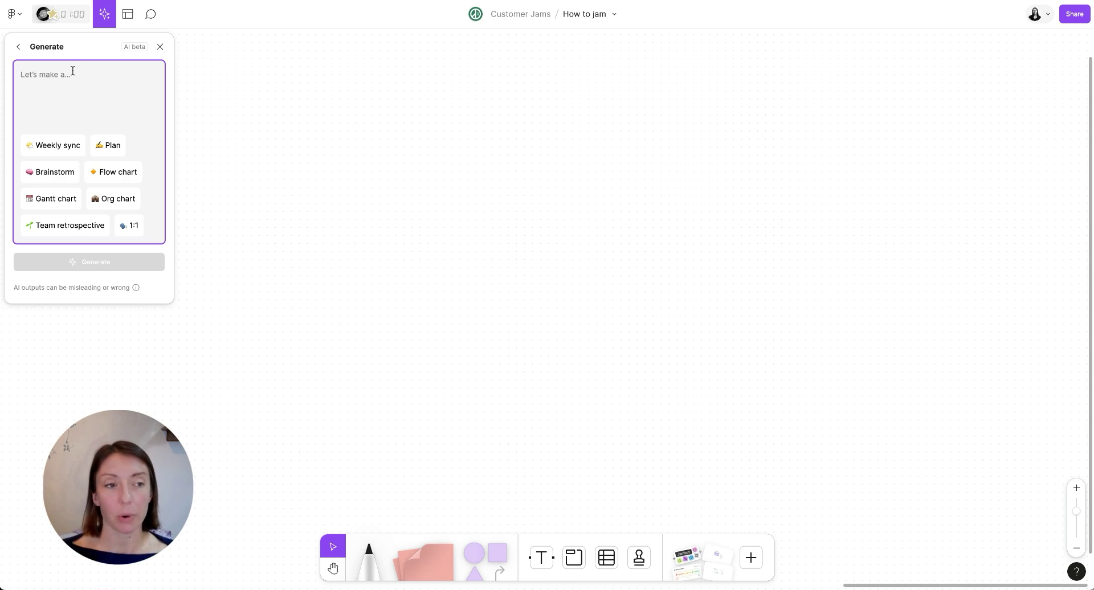
pyautogui.click(130, 17)
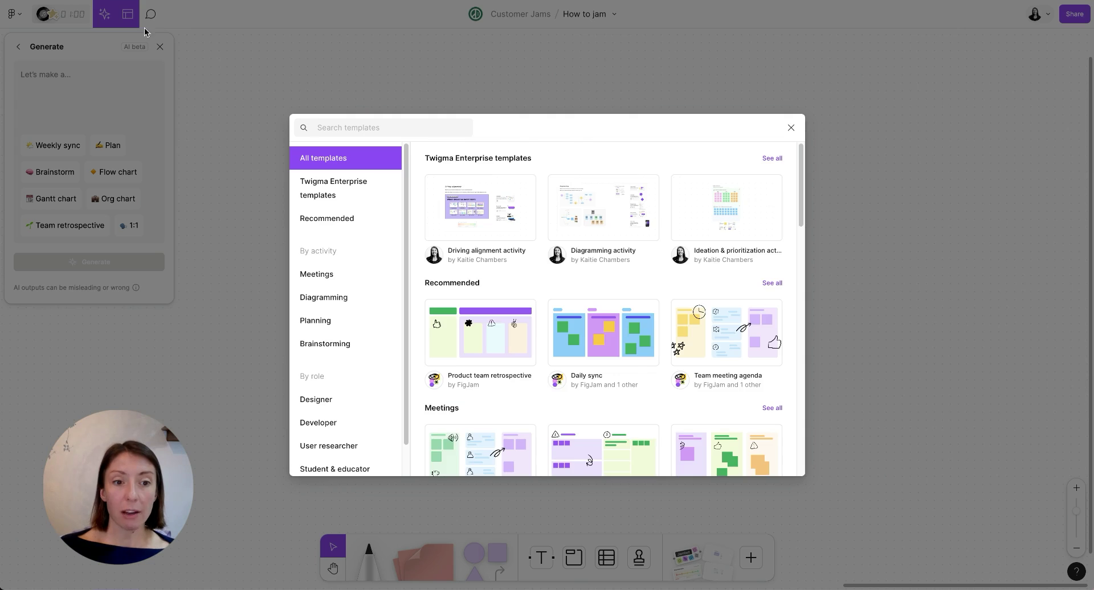
pyautogui.click(343, 128)
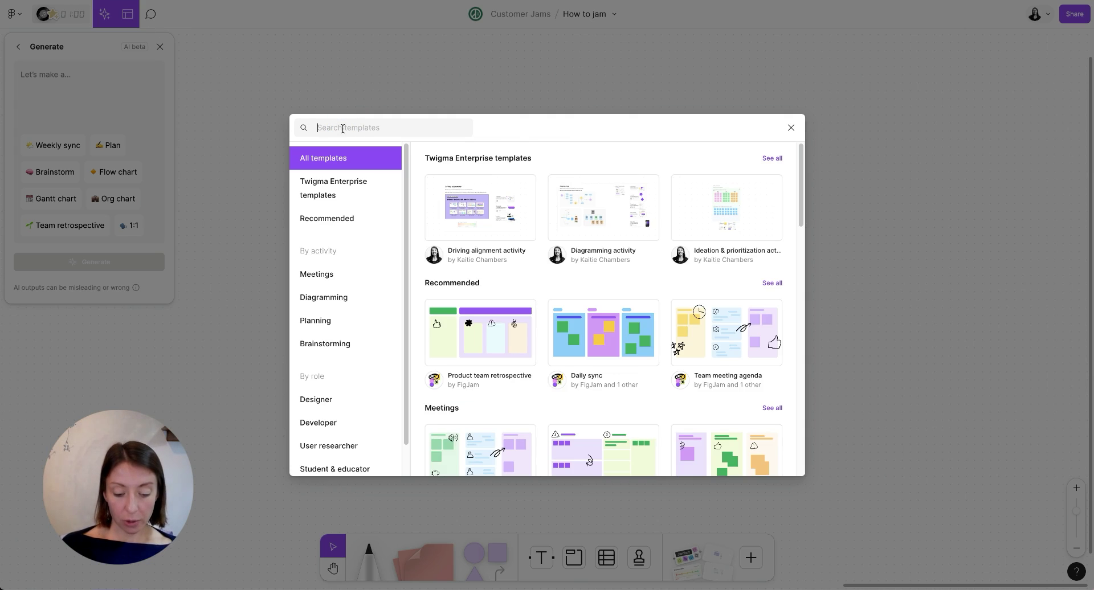
pyautogui.write('retr')
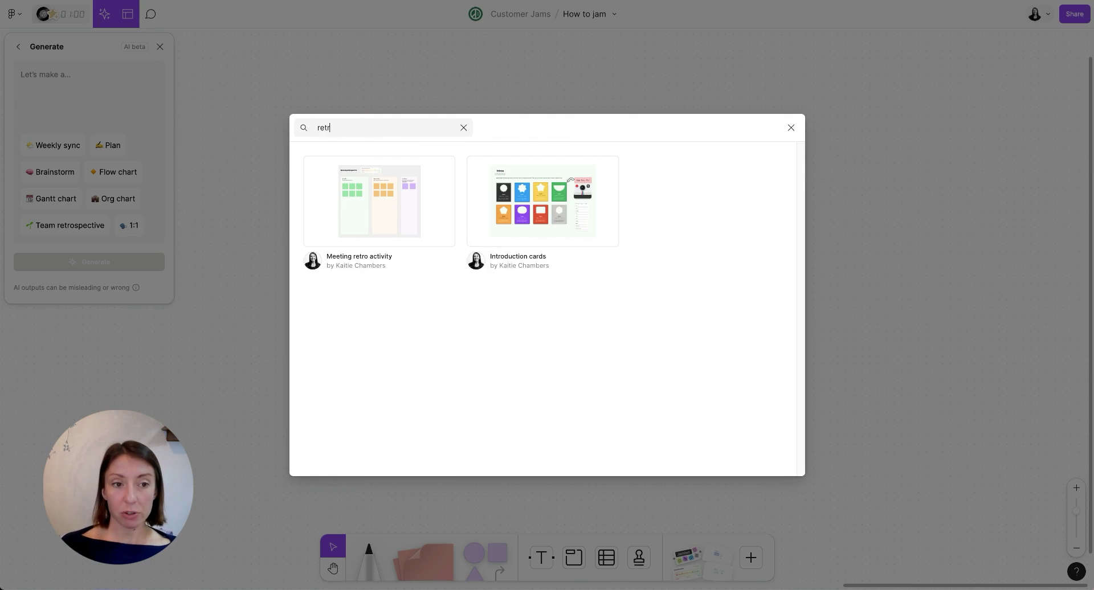
pyautogui.write('o')
pyautogui.moveTo(542, 202)
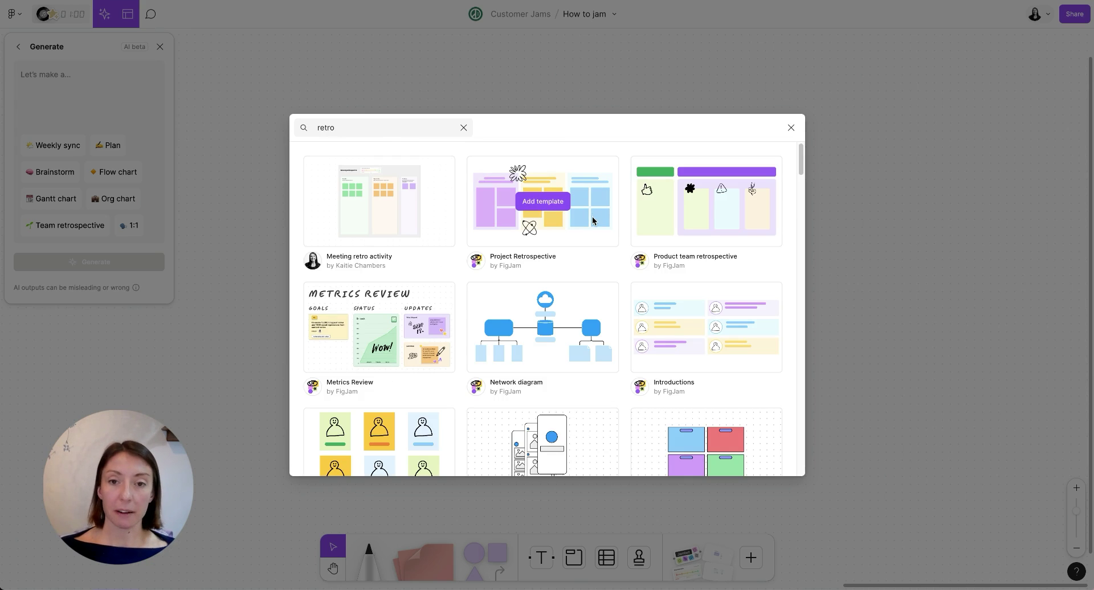
pyautogui.press('Escape')
pyautogui.click(160, 47)
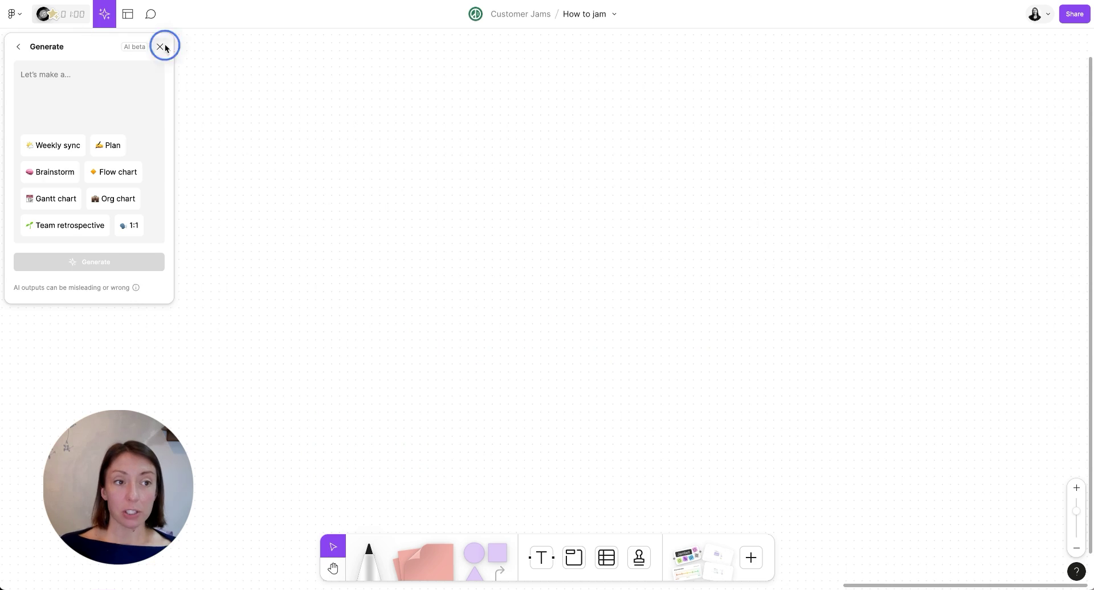
# - Search templates for 'ideation' and add the Ideation & prioritization activity template
pyautogui.click(131, 19)
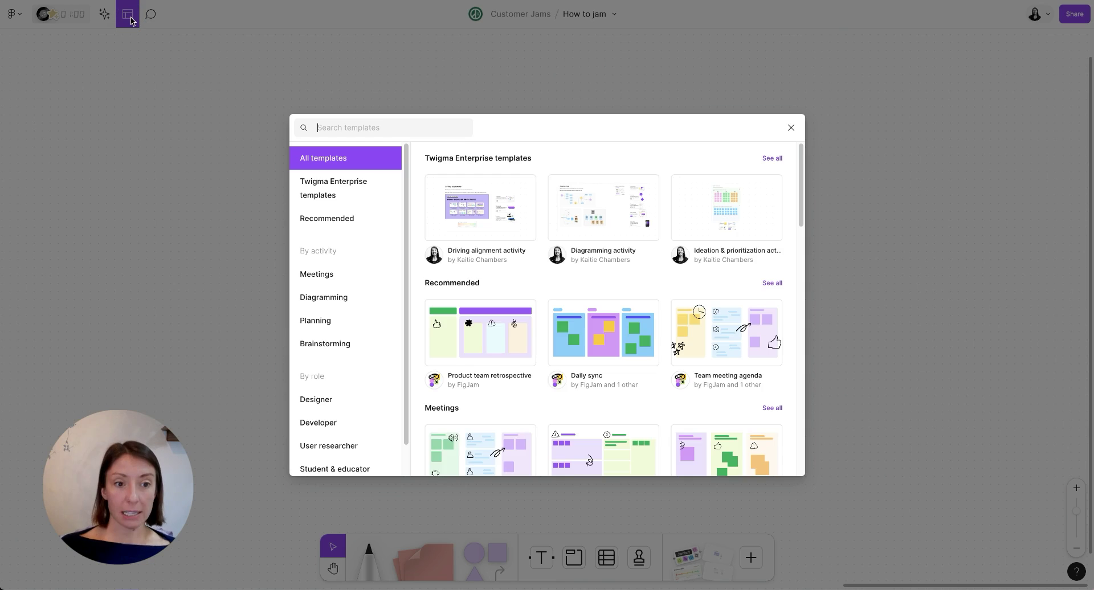
pyautogui.write('ideati')
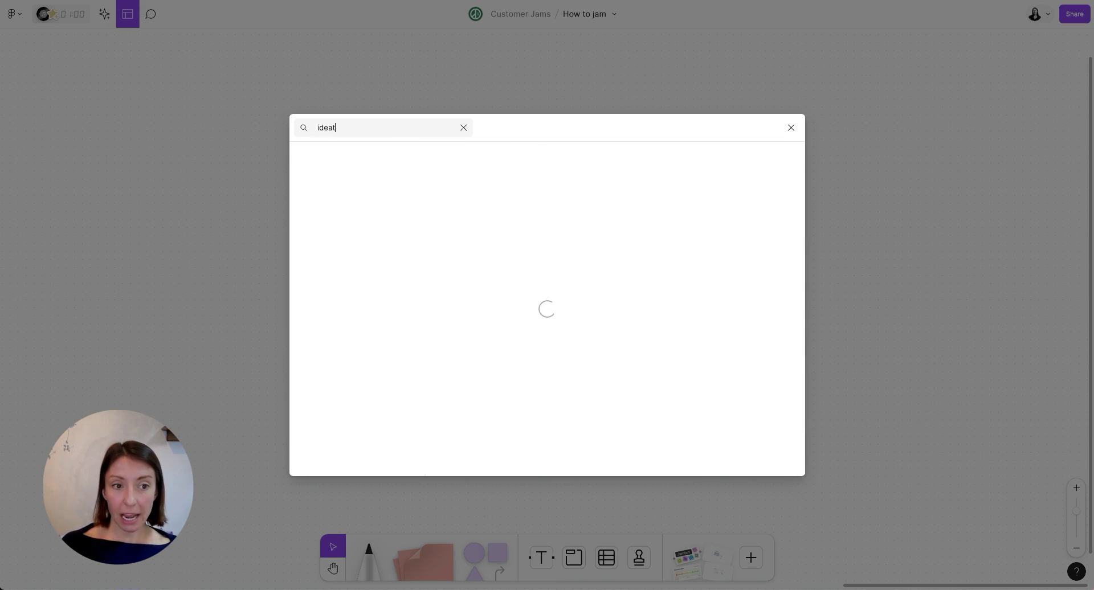
pyautogui.write('on')
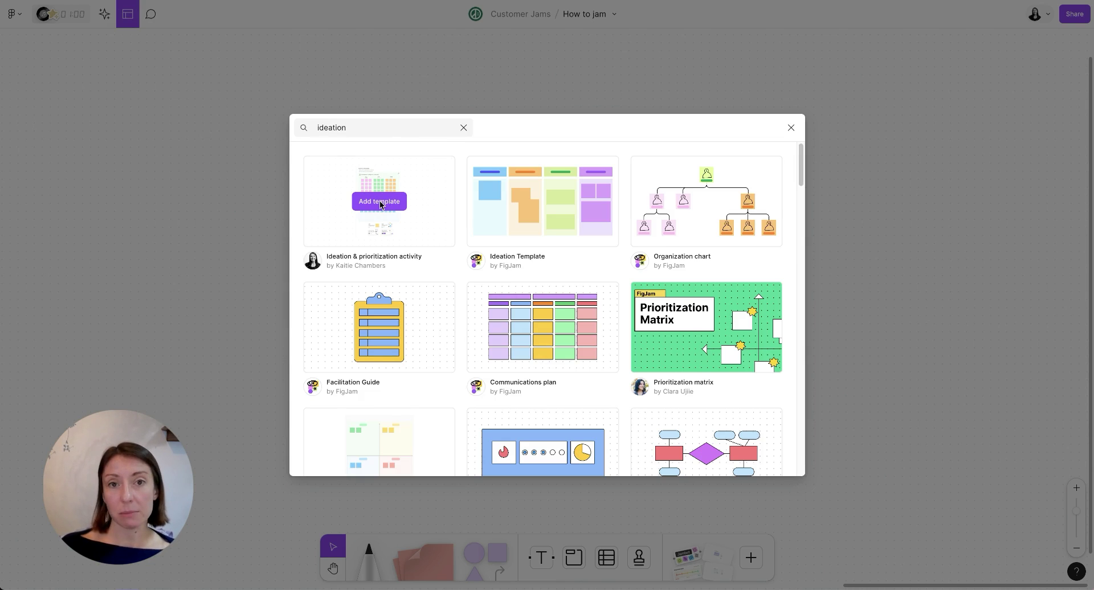
pyautogui.click(380, 203)
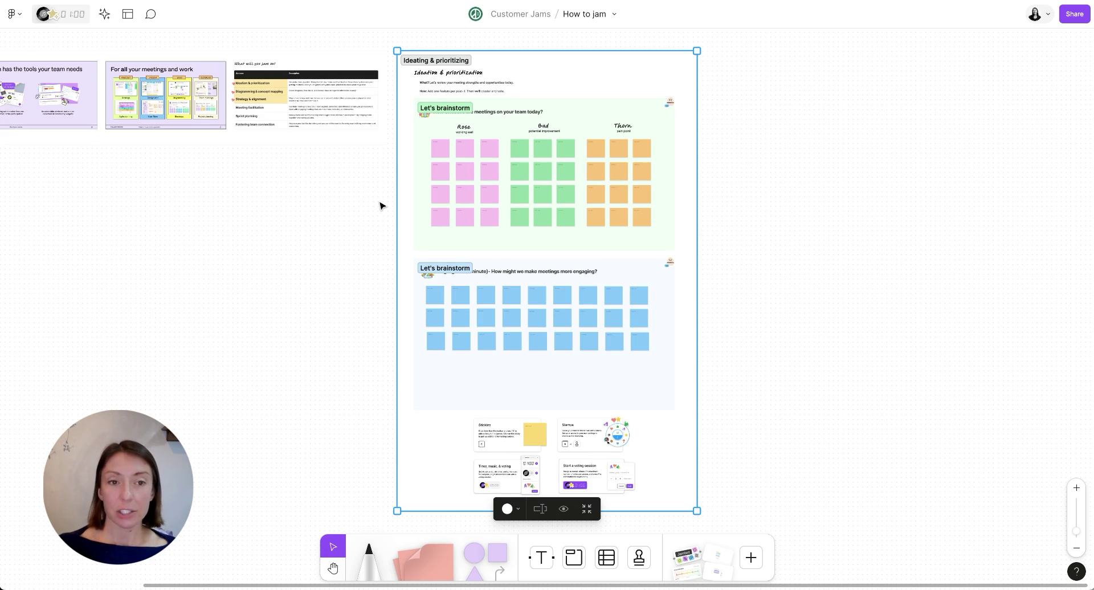
pyautogui.scroll(5, 380, 205)
pyautogui.scroll(4, 380, 205)
pyautogui.scroll(2, 380, 206)
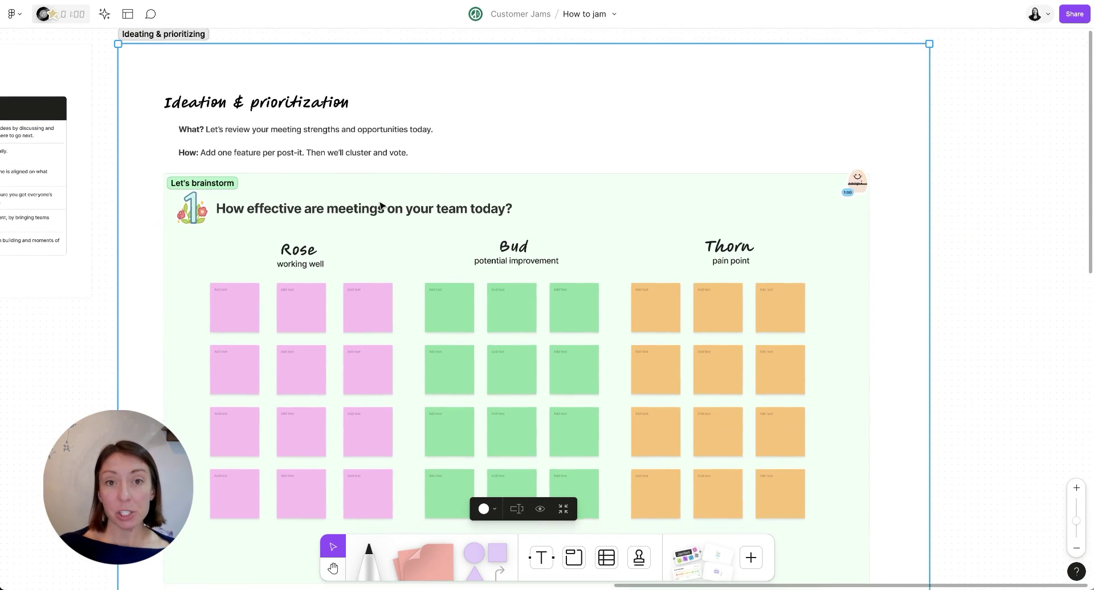
pyautogui.scroll(2, 381, 205)
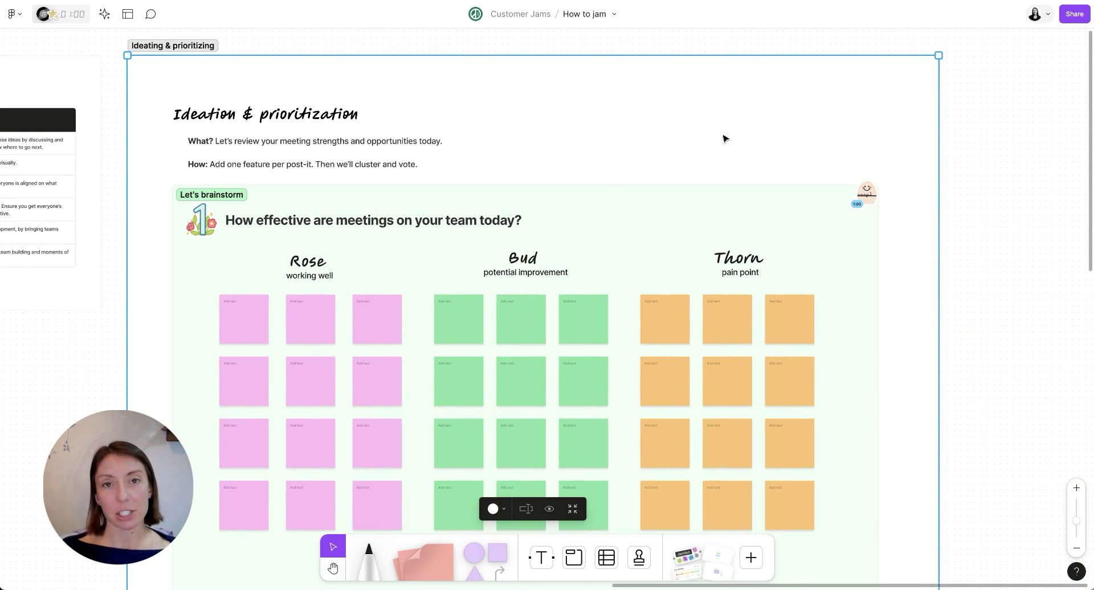
pyautogui.click(629, 117)
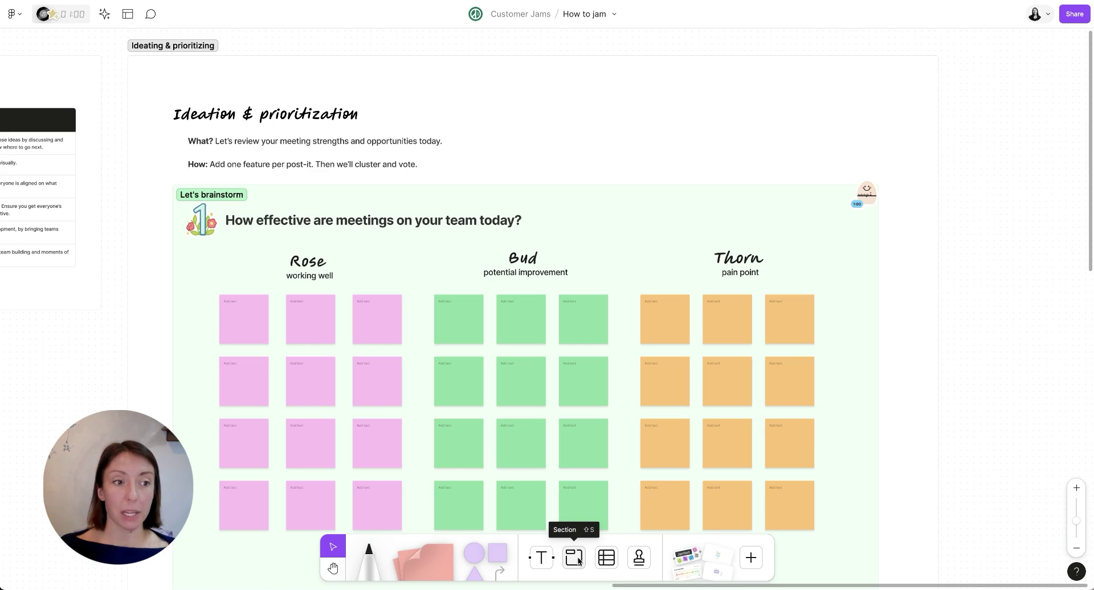
pyautogui.click(474, 104)
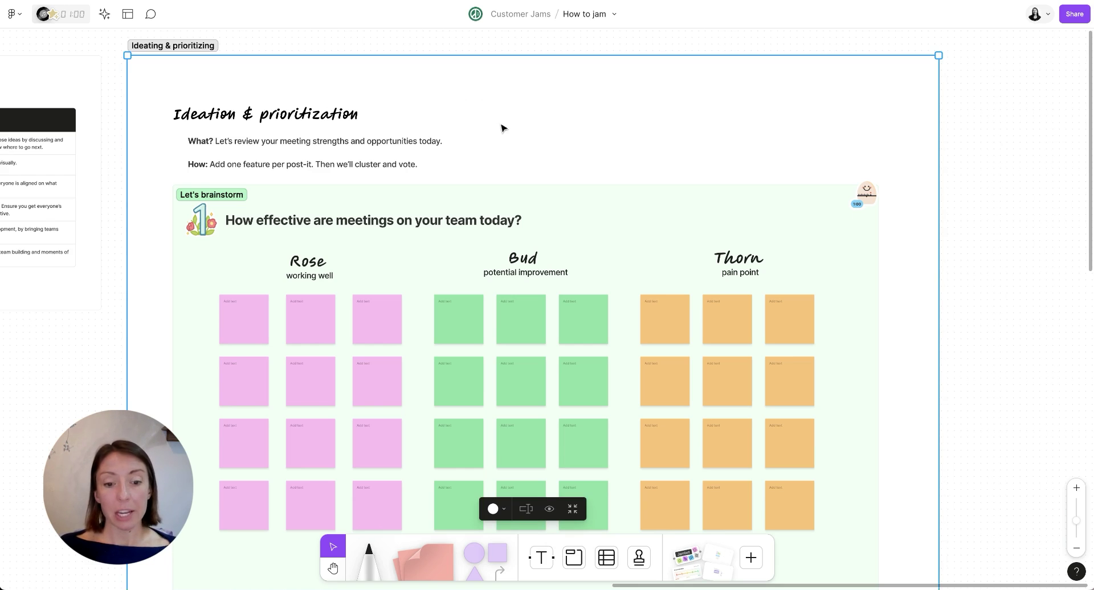
pyautogui.click(550, 508)
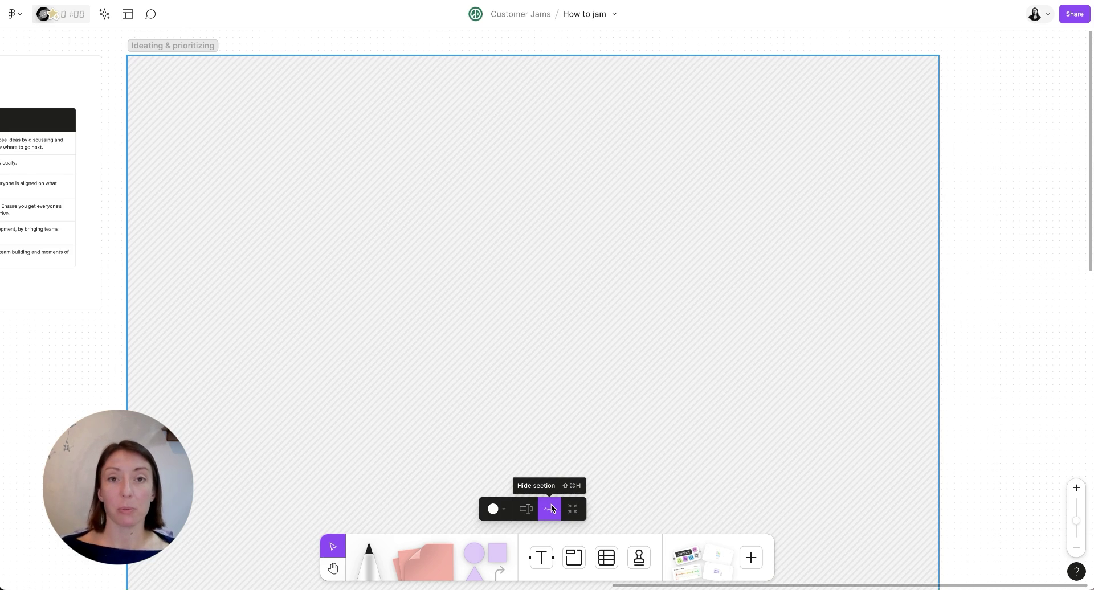
pyautogui.click(550, 508)
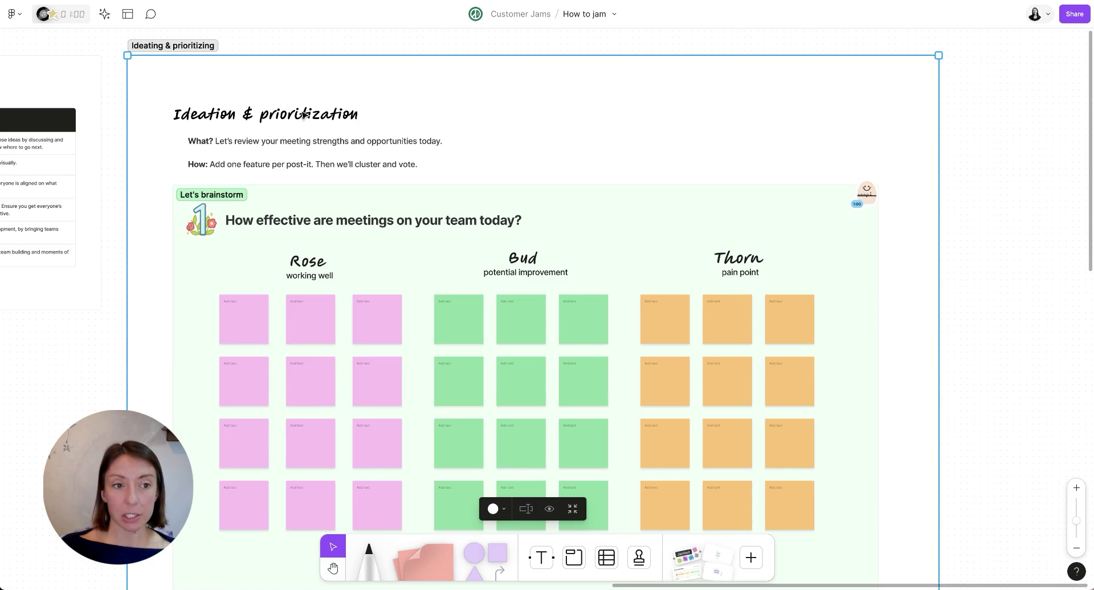
pyautogui.click(305, 115)
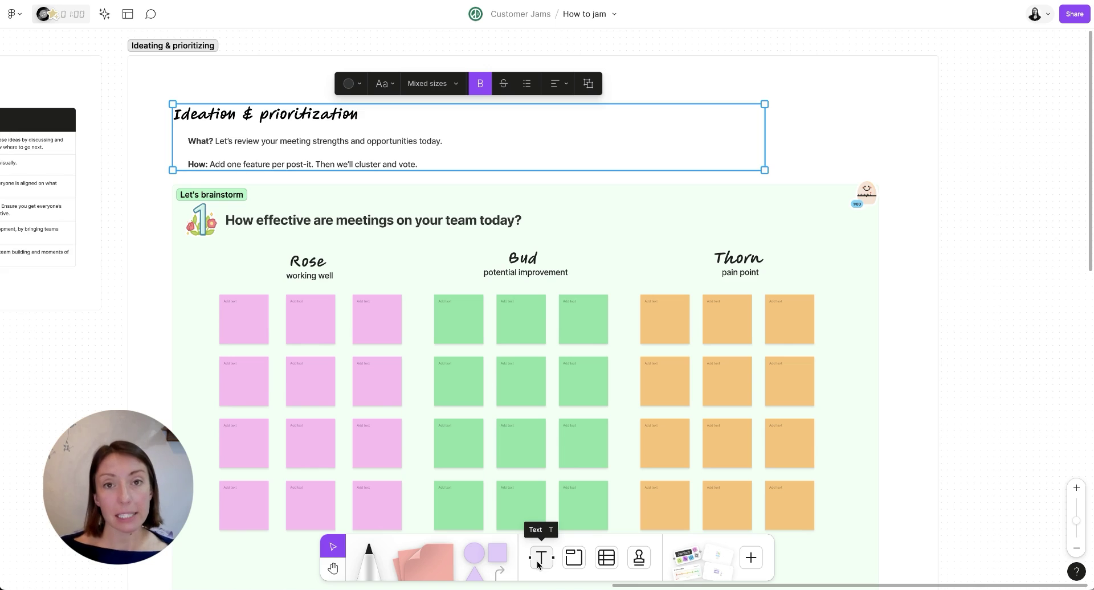
pyautogui.doubleClick(264, 119)
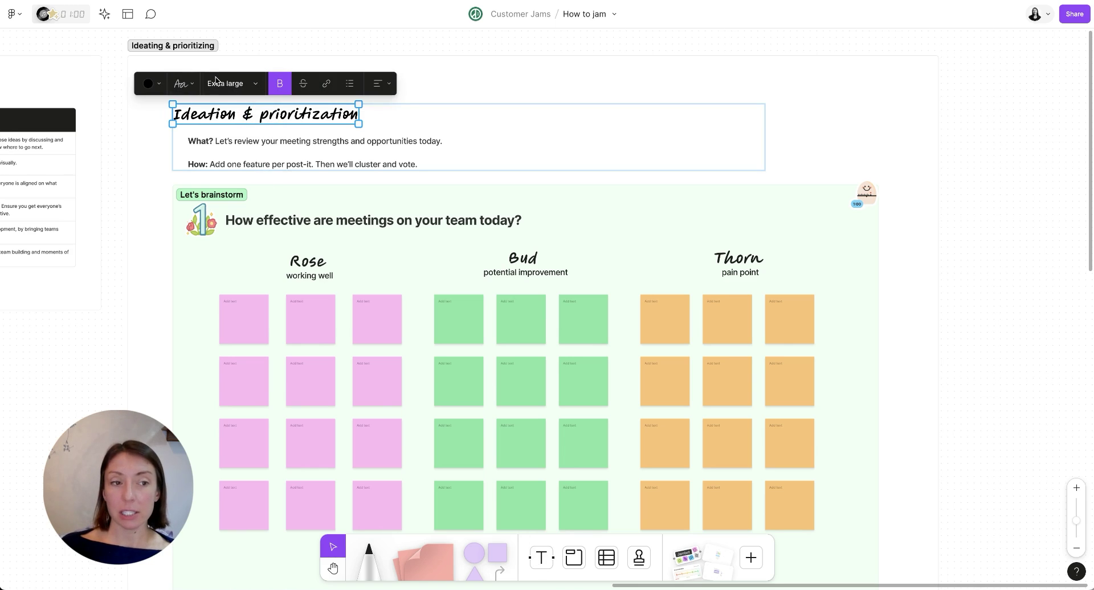
pyautogui.click(177, 84)
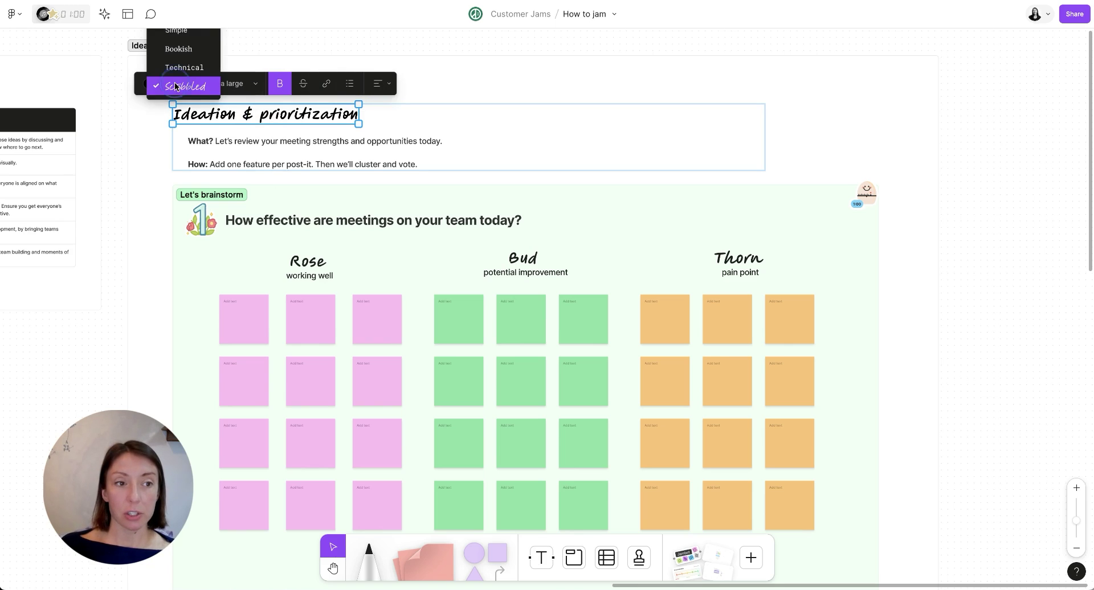
pyautogui.click(140, 84)
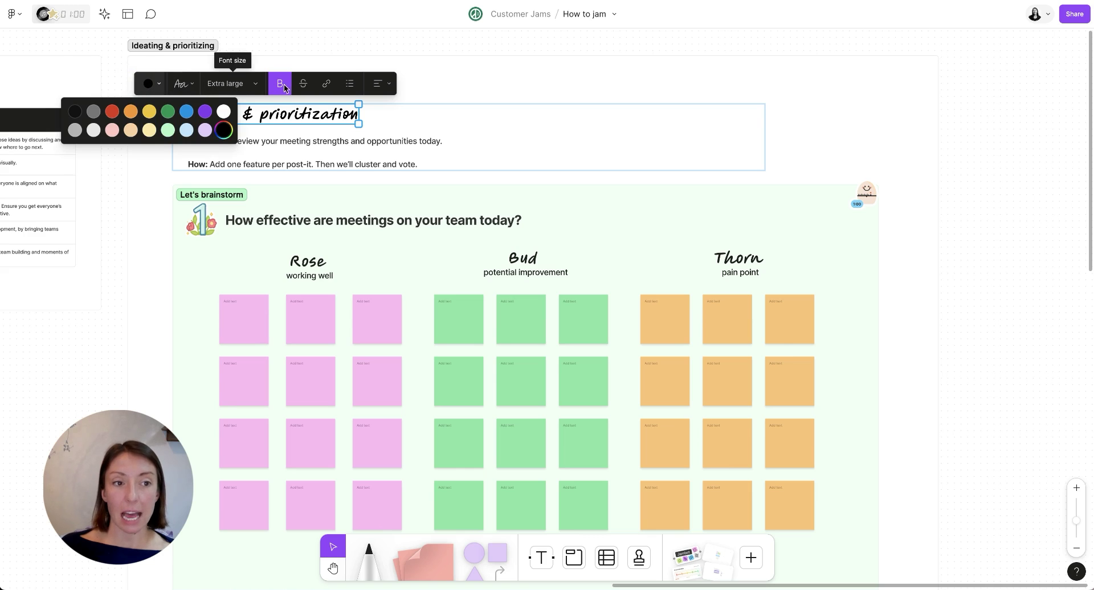
pyautogui.click(342, 126)
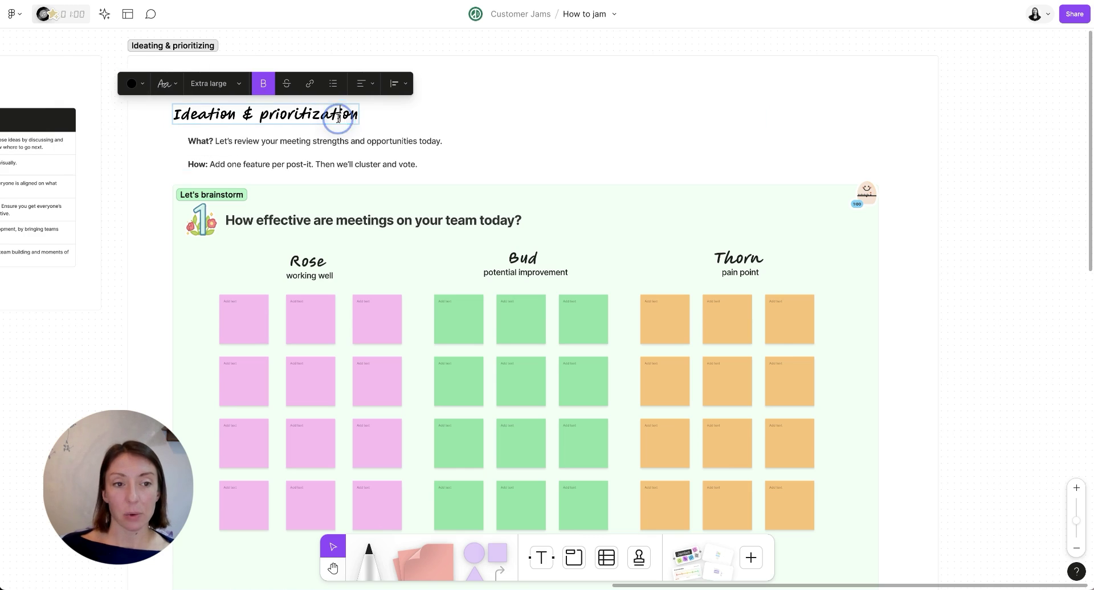
pyautogui.click(405, 151)
pyautogui.doubleClick(428, 163)
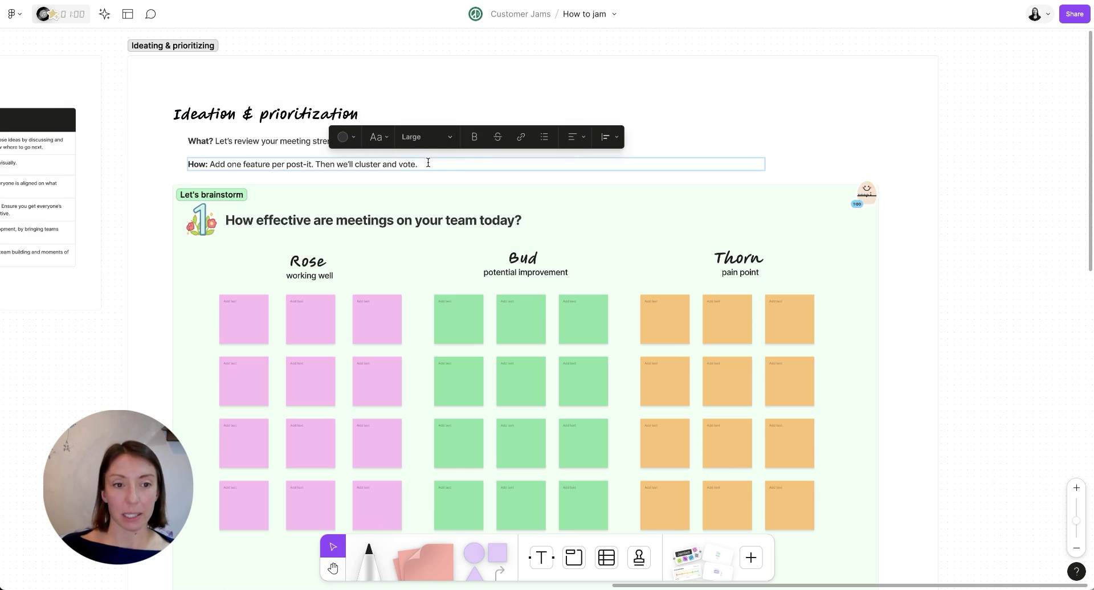
pyautogui.click(166, 179)
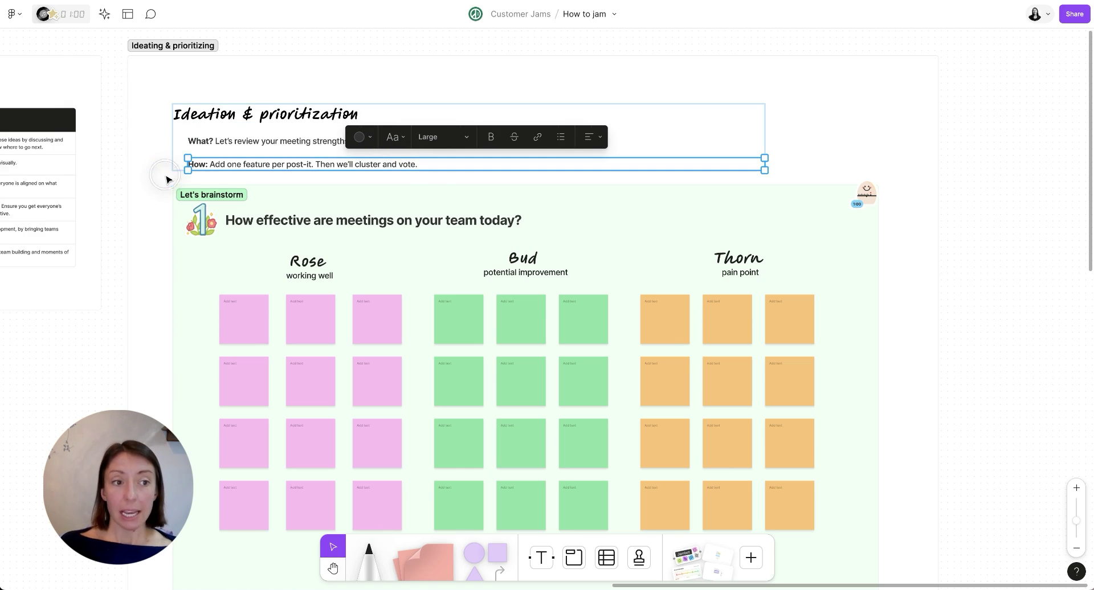
pyautogui.click(154, 183)
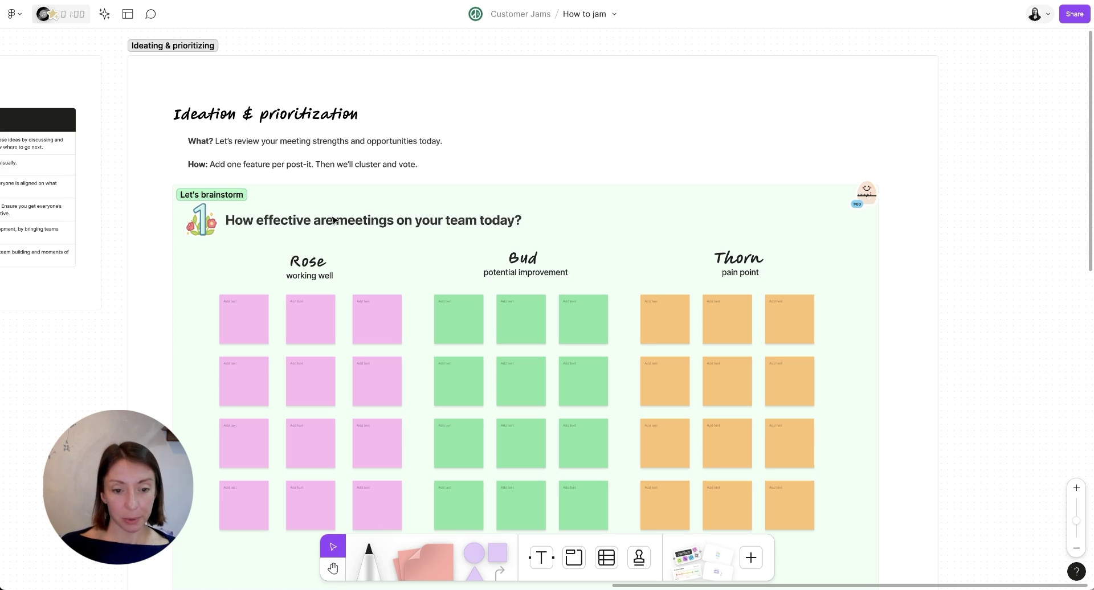
pyautogui.scroll(-1, 406, 289)
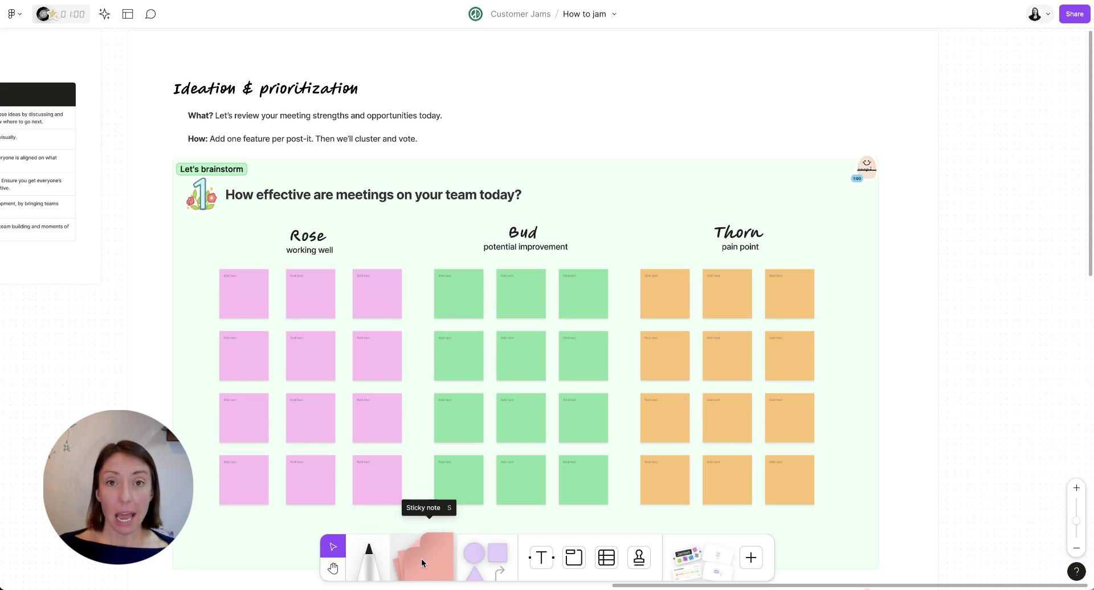
pyautogui.click(235, 297)
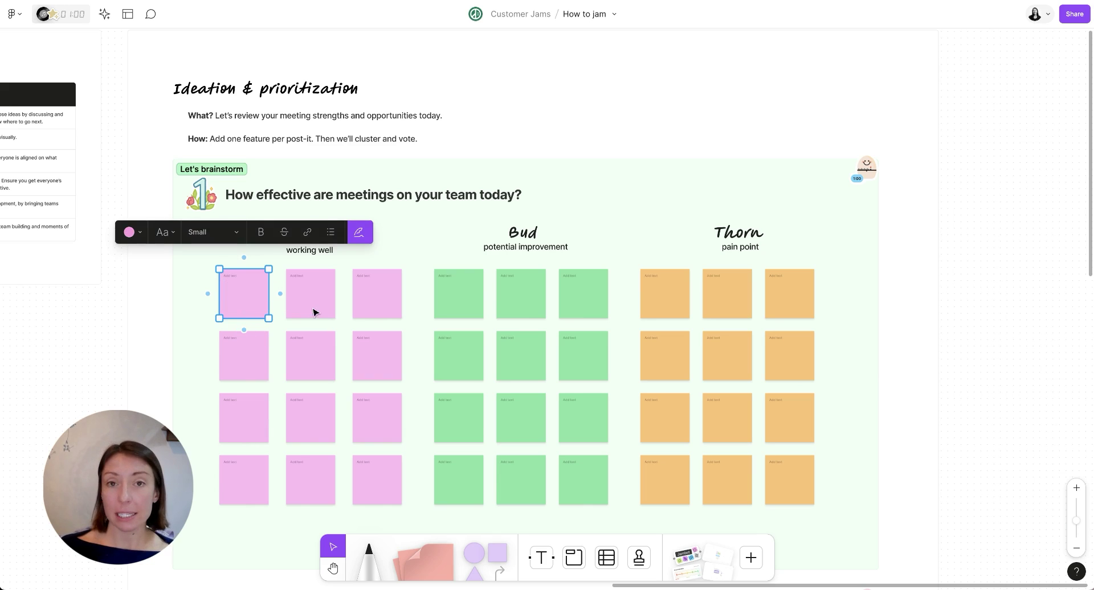
pyautogui.click(131, 243)
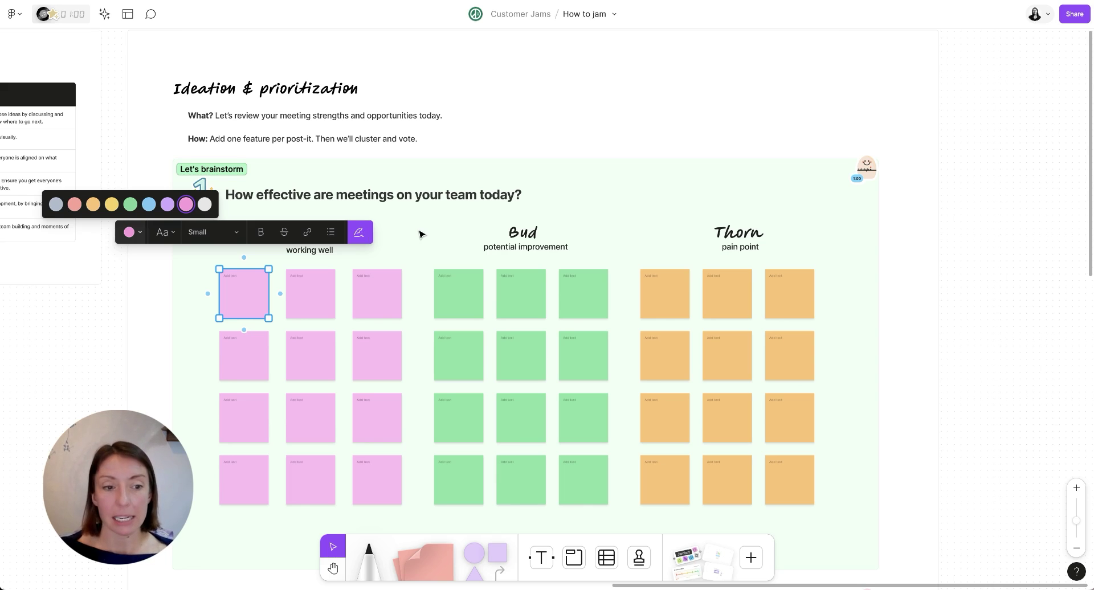
pyautogui.scroll(-1, 420, 234)
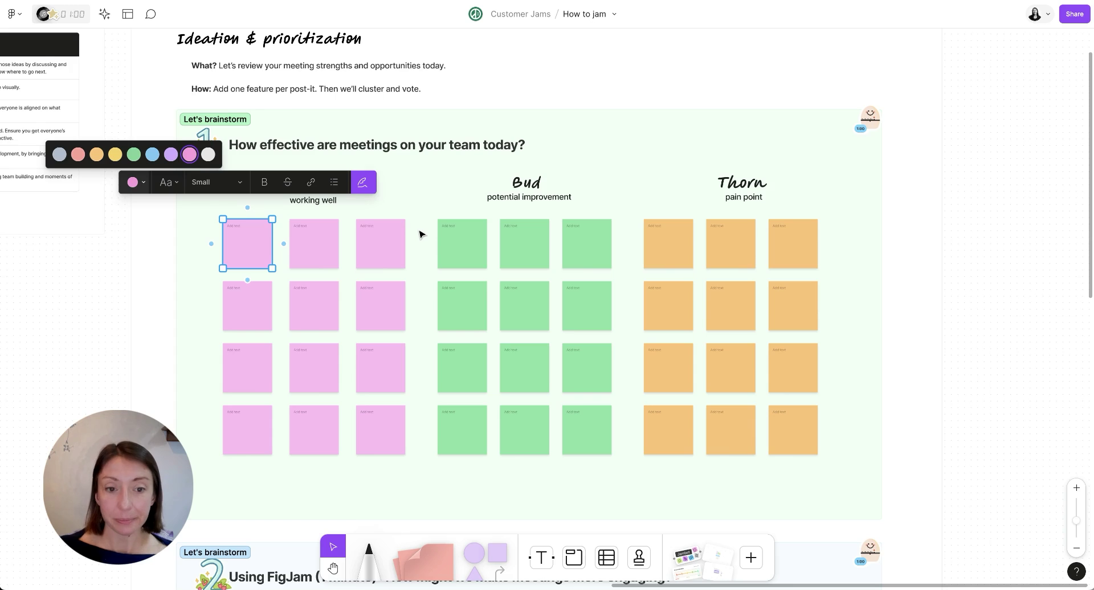
pyautogui.scroll(-1, 420, 233)
pyautogui.hscroll(1, 420, 234)
pyautogui.scroll(-2, 420, 234)
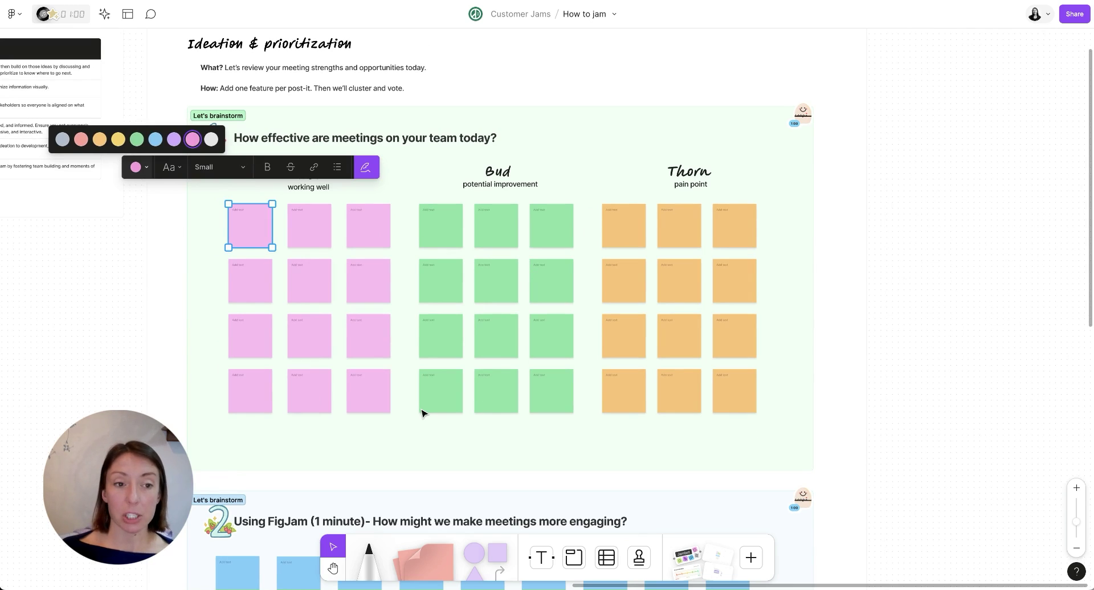
pyautogui.click(399, 198)
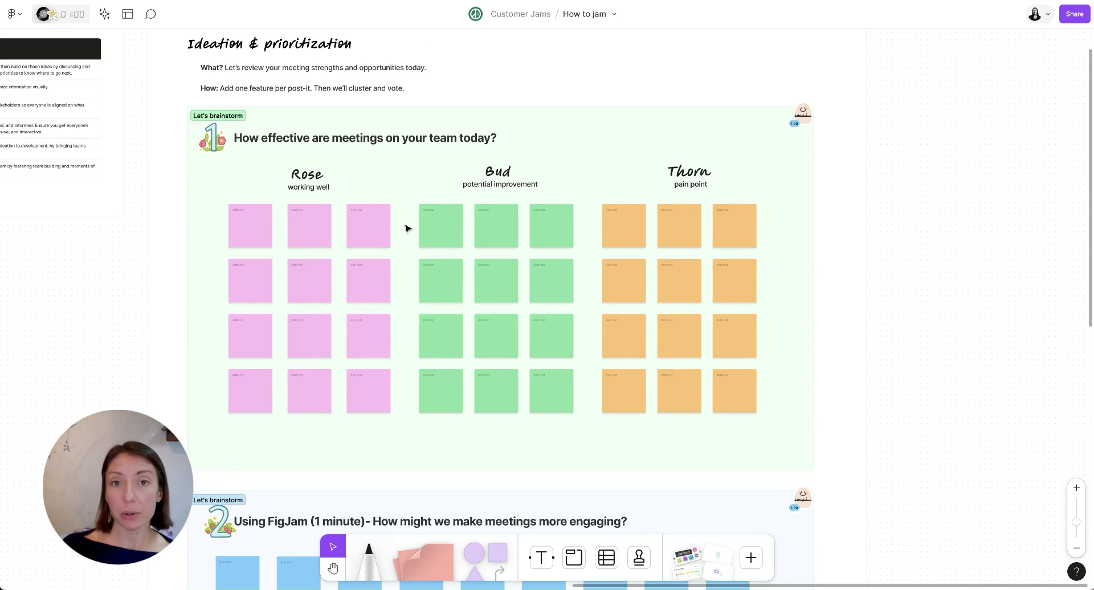
# - Choose the heart stamp and place it on the first pink Rose sticky
pyautogui.click(639, 561)
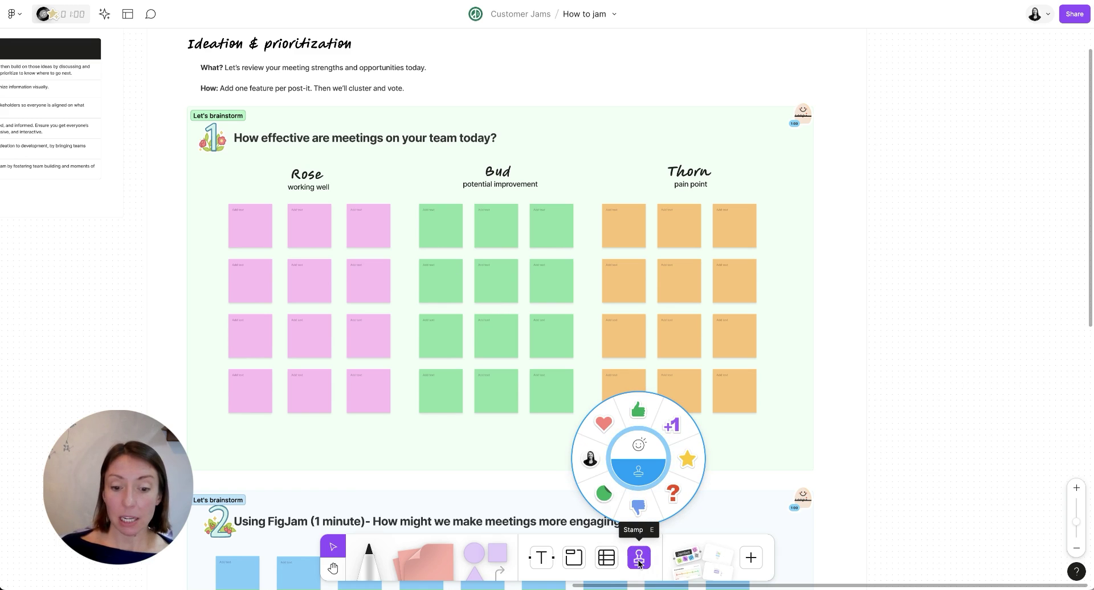
pyautogui.click(617, 428)
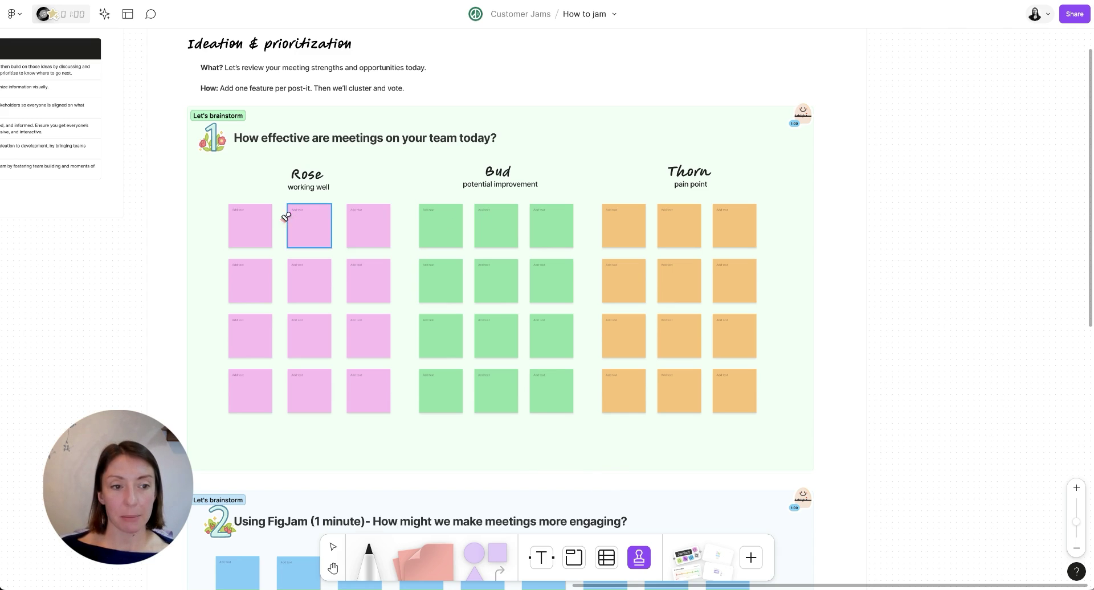
pyautogui.click(251, 215)
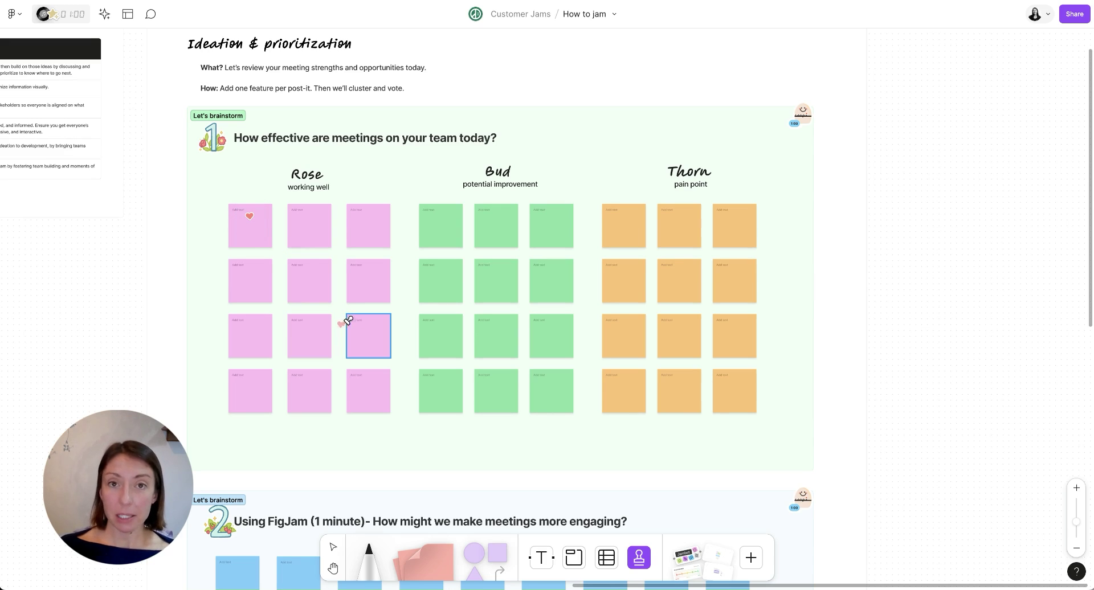
# - Start a 'Stamp your 2 favorites' vote allowing two votes per person
pyautogui.click(76, 17)
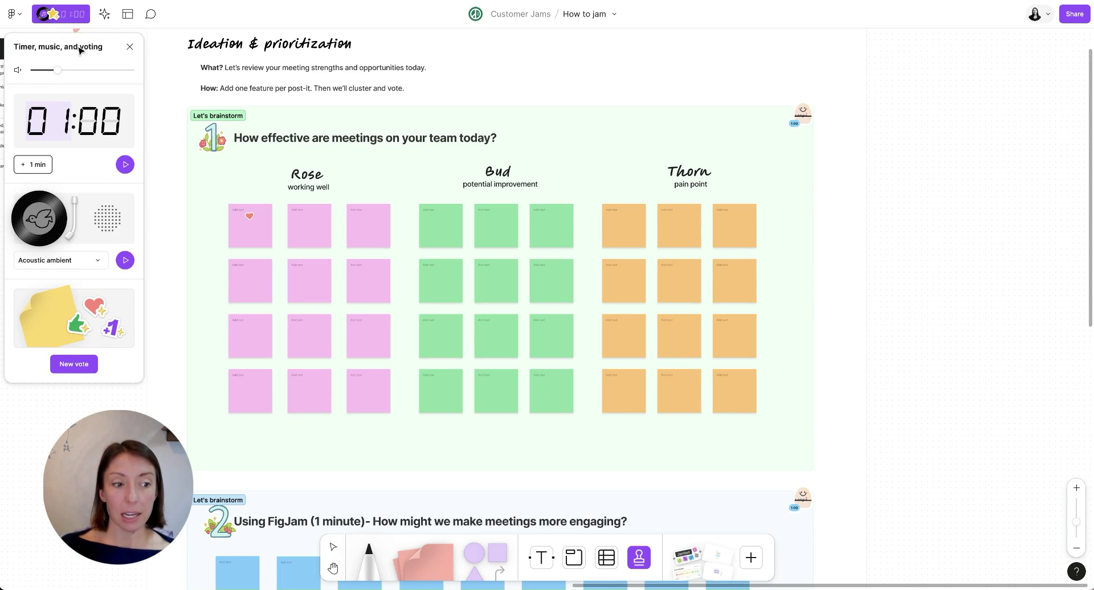
pyautogui.click(86, 366)
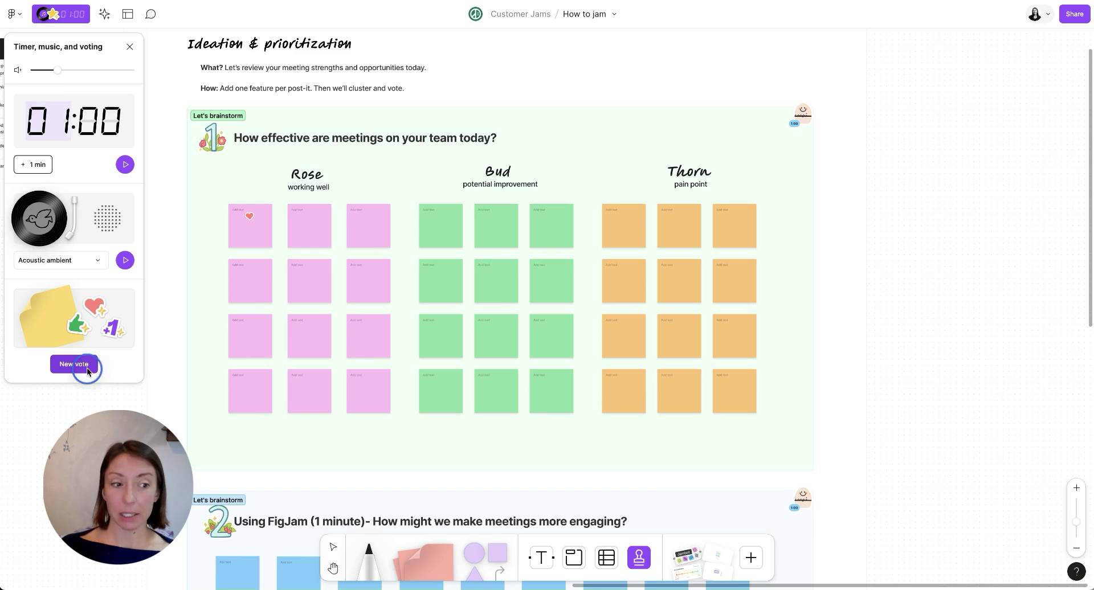
pyautogui.click(22, 390)
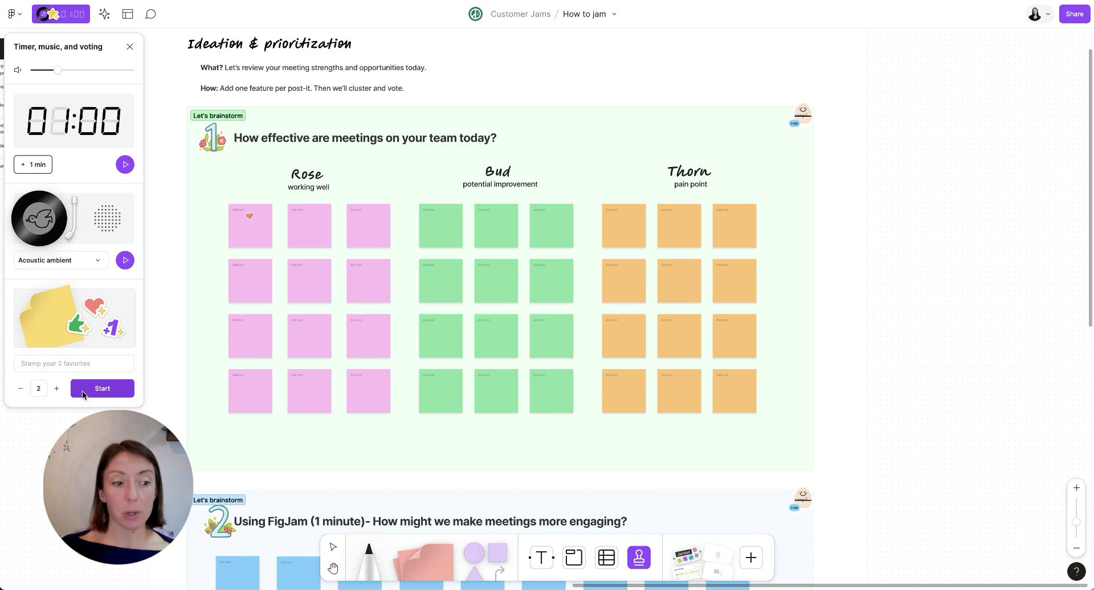
pyautogui.click(102, 388)
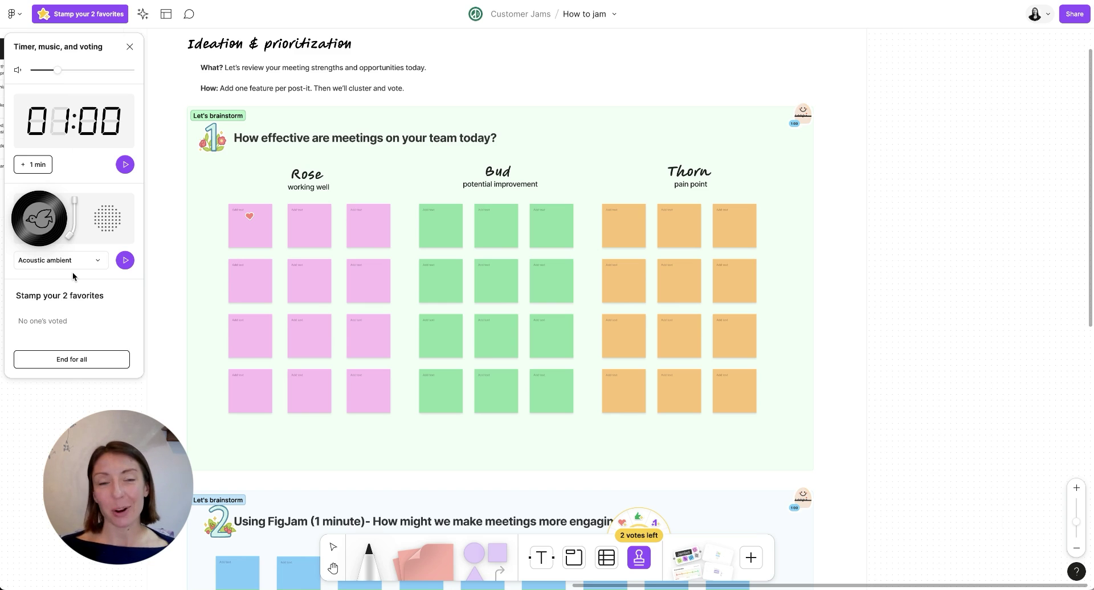
pyautogui.click(130, 45)
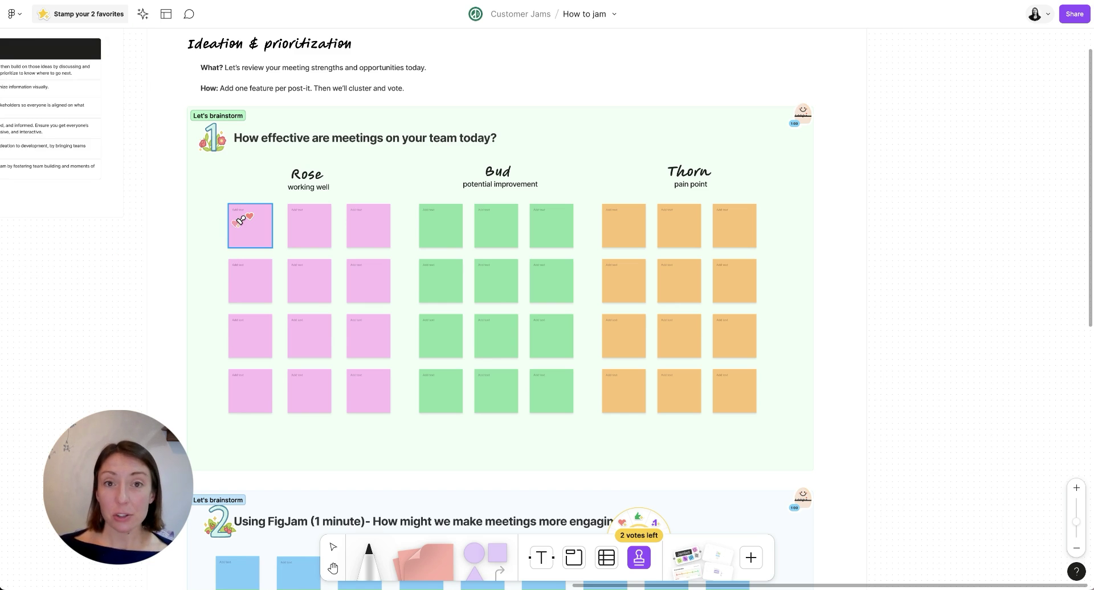
pyautogui.scroll(-4, 240, 220)
pyautogui.scroll(-2, 240, 220)
pyautogui.scroll(-4, 240, 220)
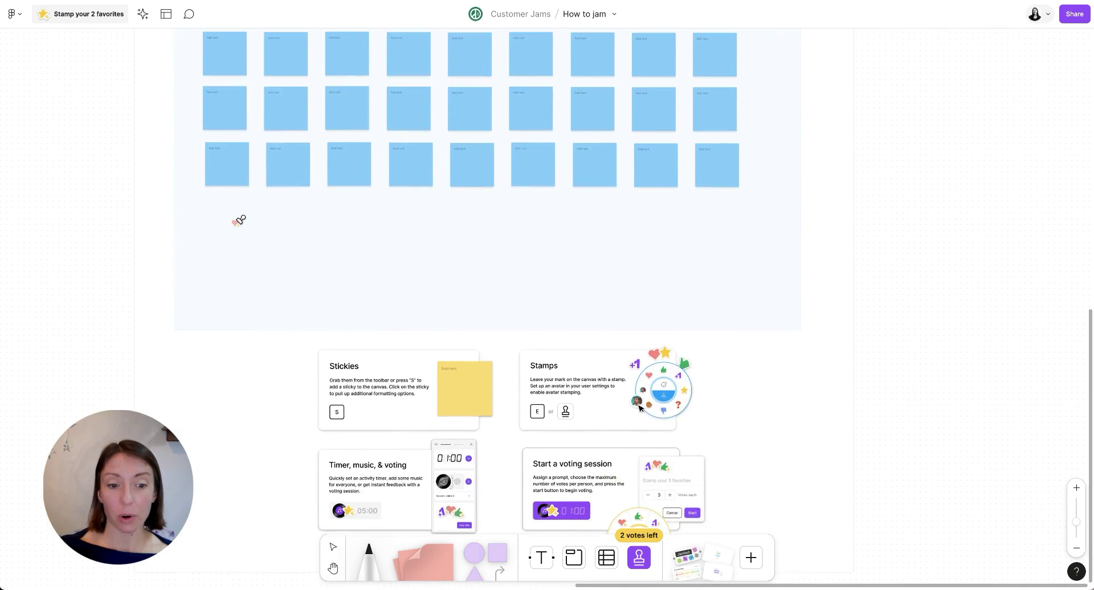
pyautogui.scroll(-3, 240, 220)
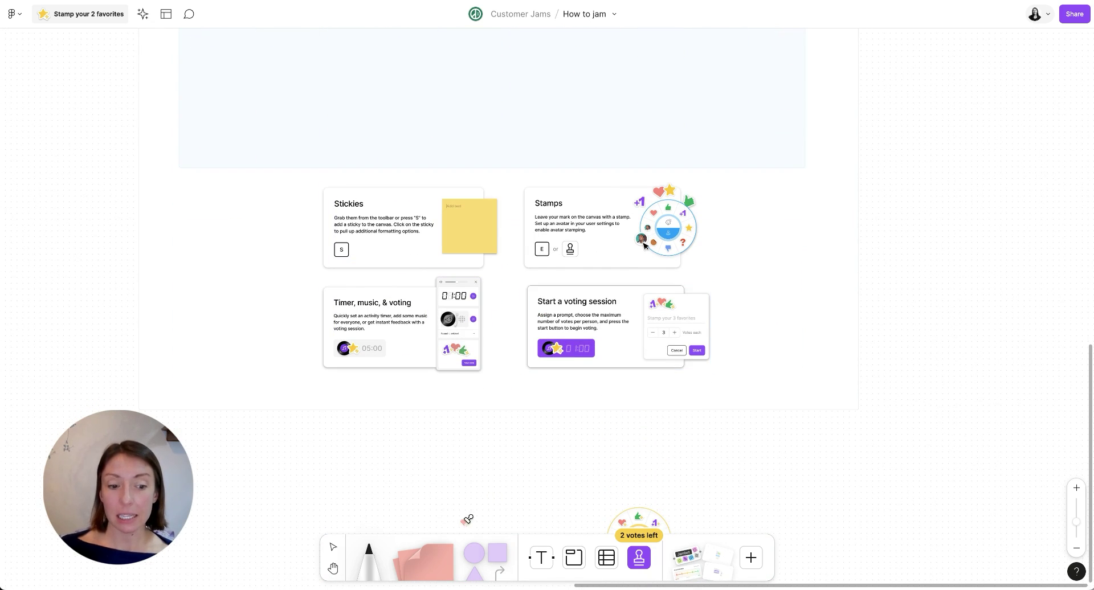
pyautogui.click(420, 561)
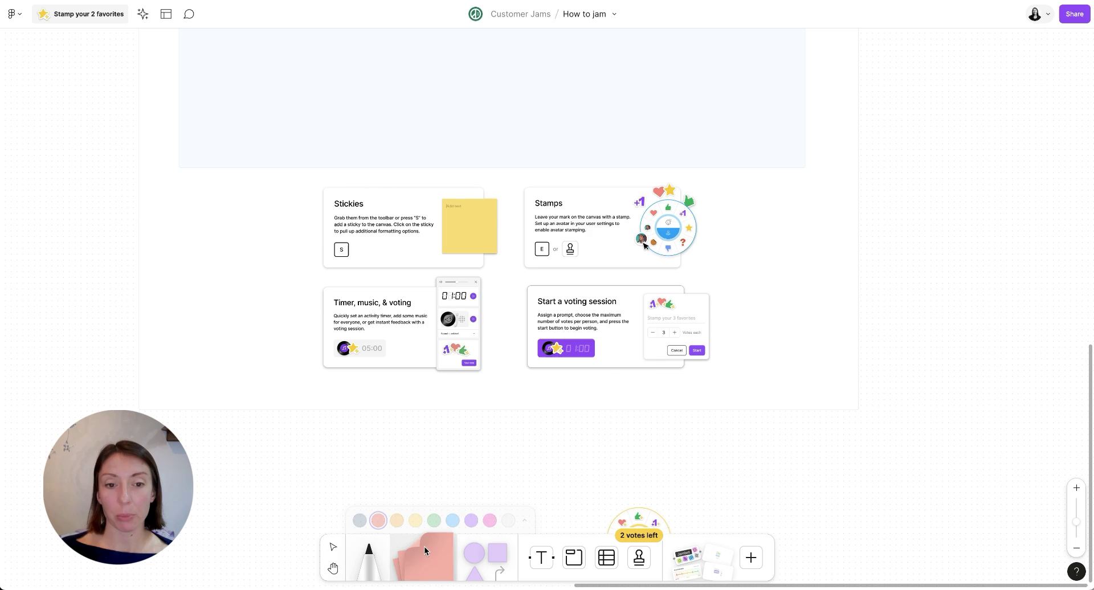
pyautogui.click(50, 14)
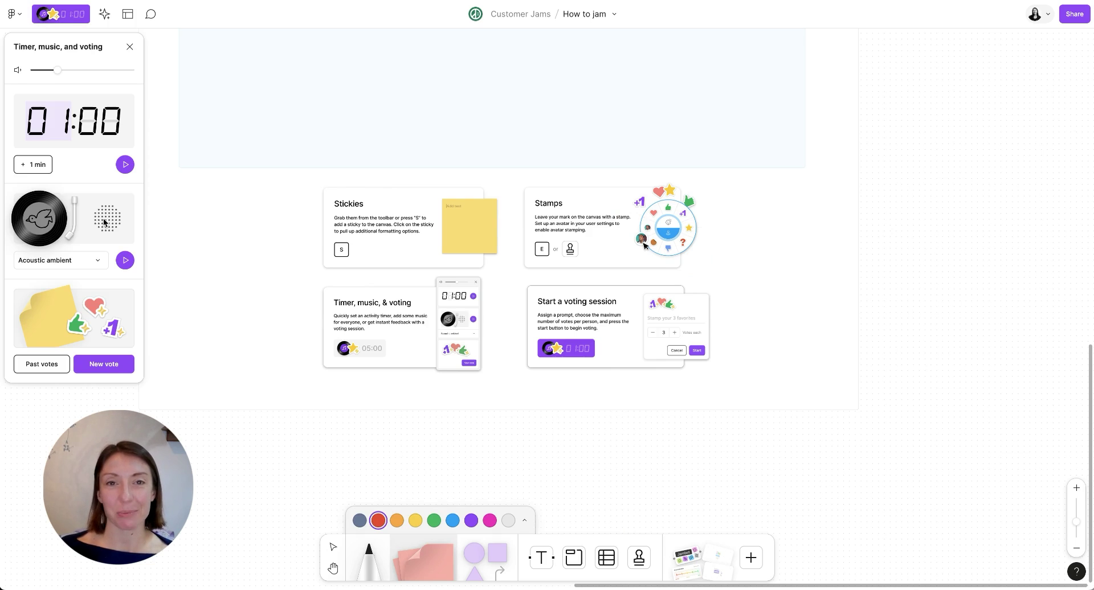
pyautogui.click(130, 47)
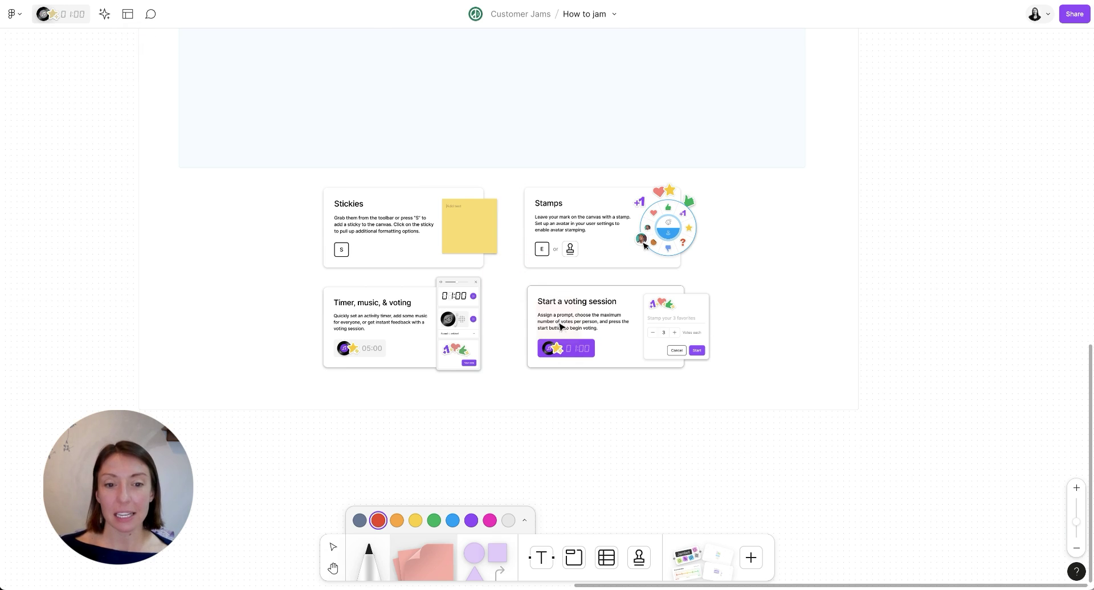
pyautogui.scroll(5, 560, 326)
pyautogui.scroll(5, 648, 414)
pyautogui.scroll(5, 648, 414)
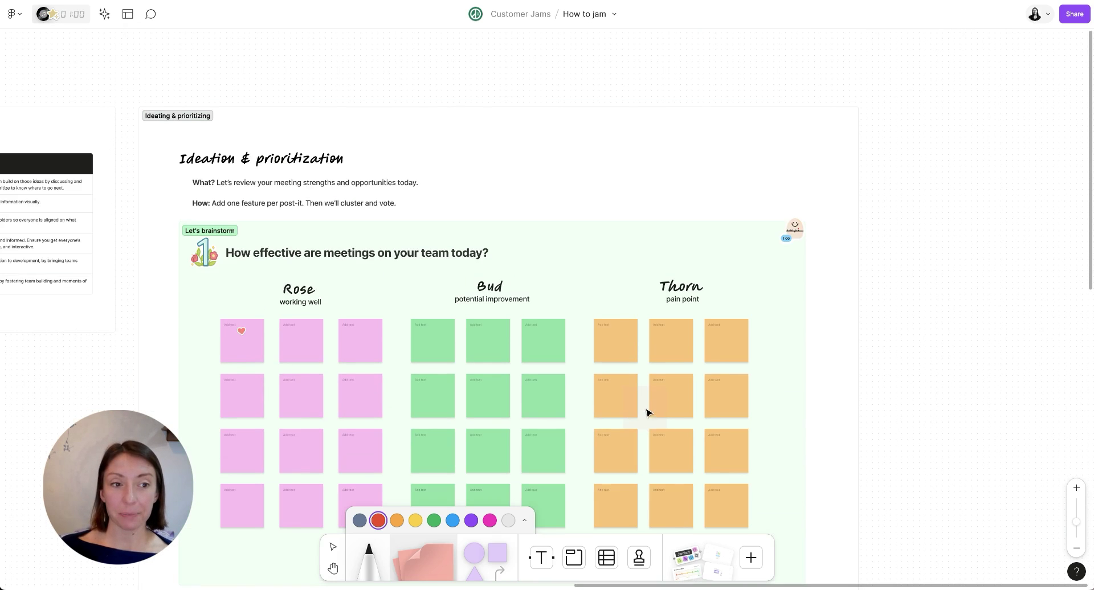
pyautogui.scroll(-3, 648, 413)
pyautogui.hscroll(-10, 648, 411)
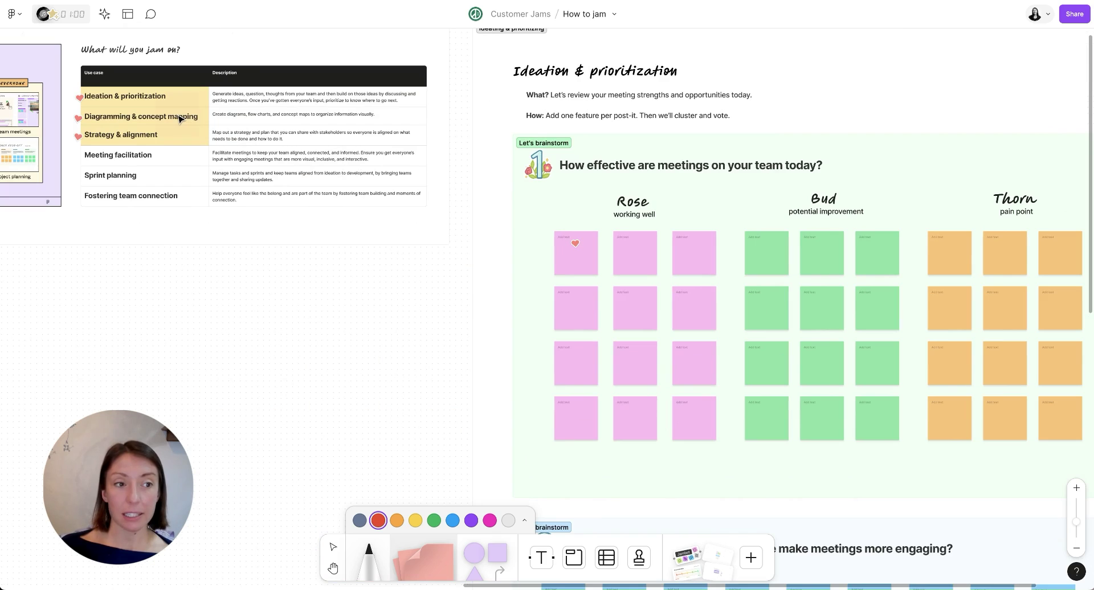
pyautogui.hscroll(3, 618, 263)
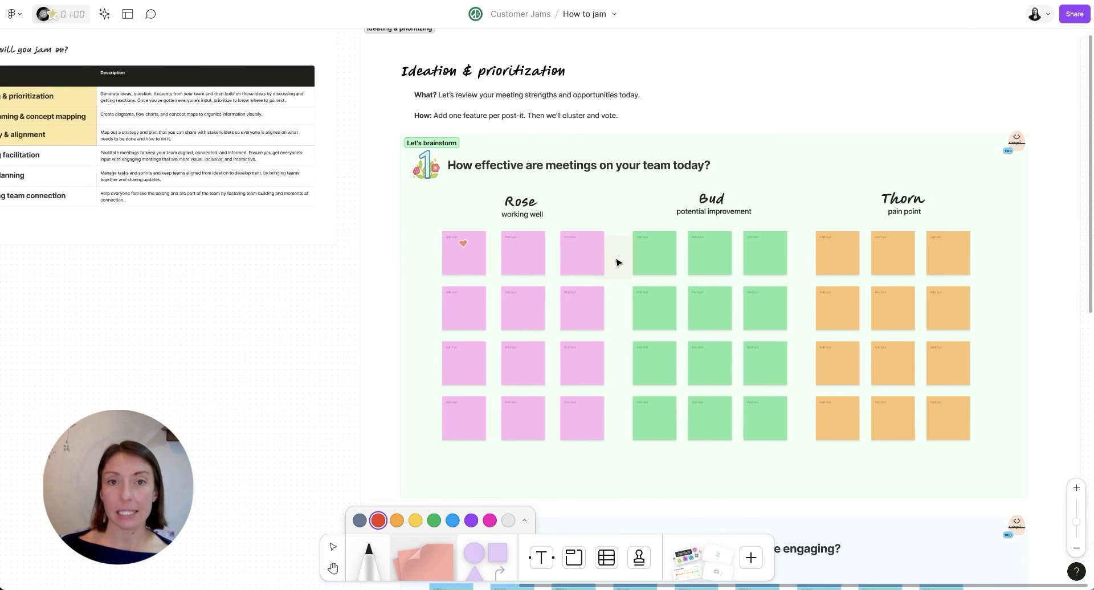
pyautogui.hscroll(10, 618, 263)
pyautogui.hscroll(3, 618, 263)
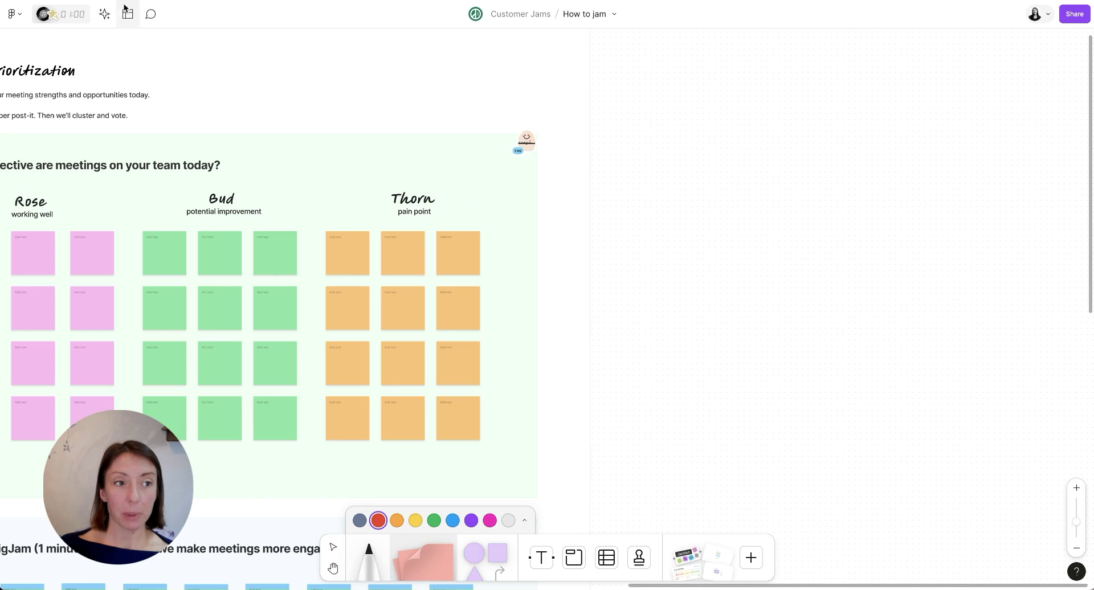
pyautogui.click(127, 14)
# - Search templates for 'diag' and insert the Diagramming activity template
pyautogui.write('diag')
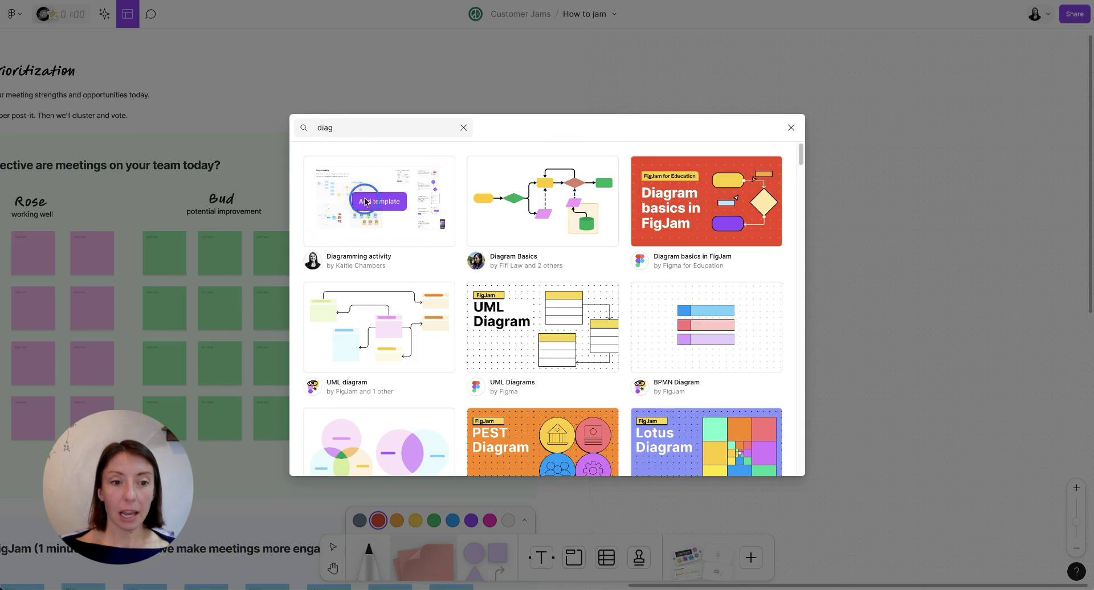
pyautogui.click(379, 200)
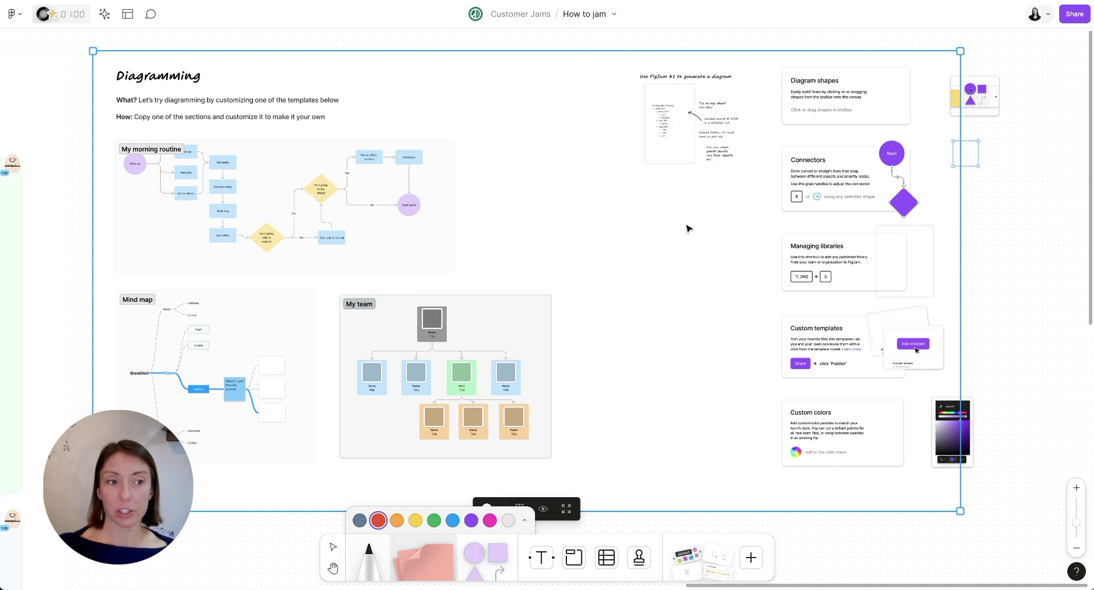
pyautogui.scroll(5, 244, 180)
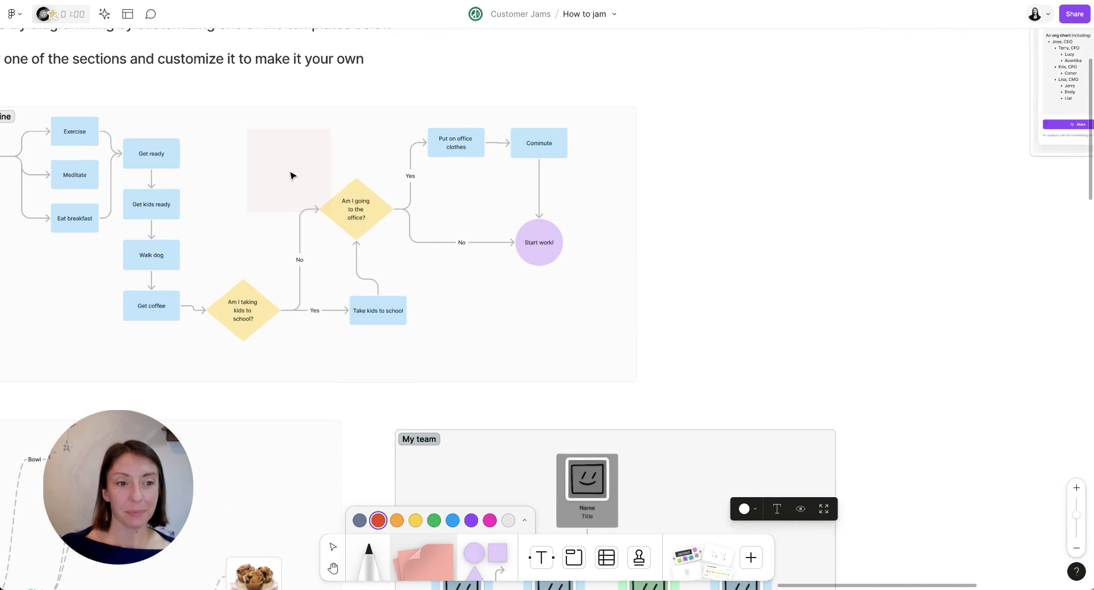
pyautogui.click(333, 547)
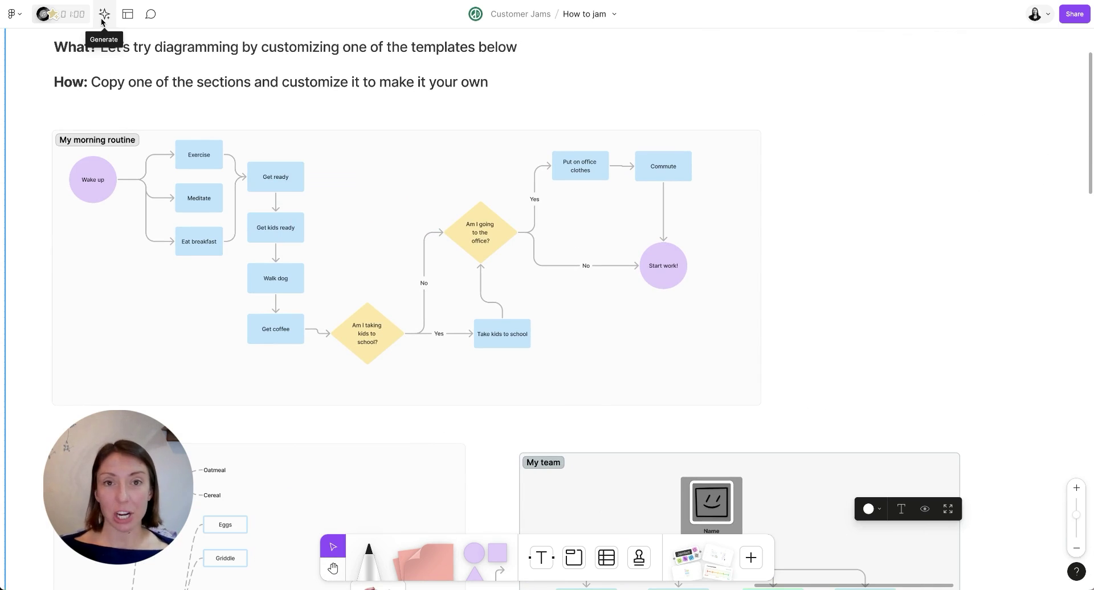
pyautogui.click(103, 21)
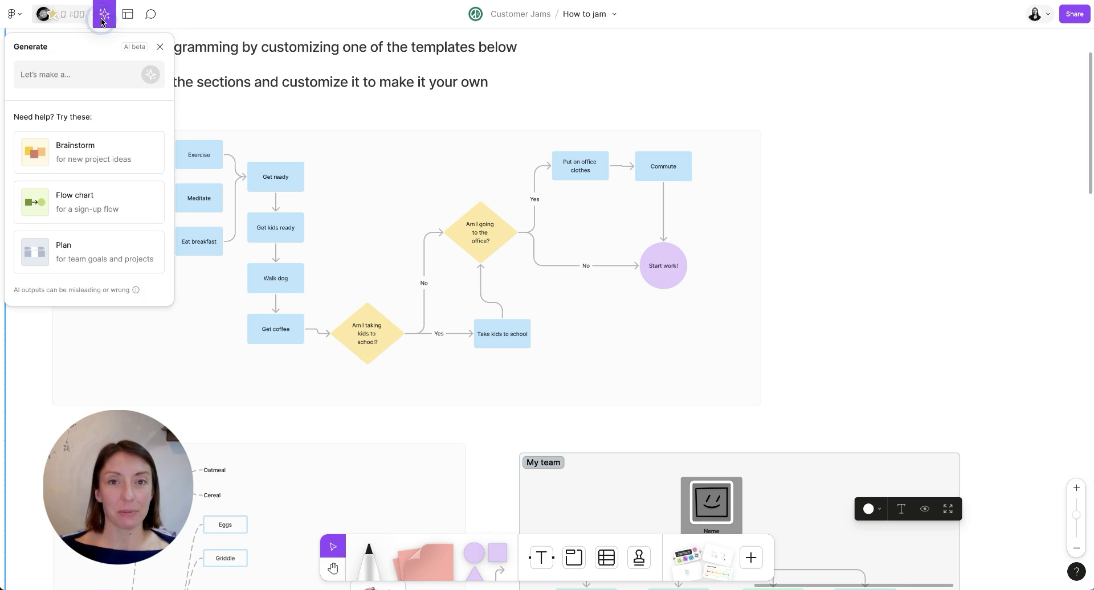
pyautogui.click(82, 75)
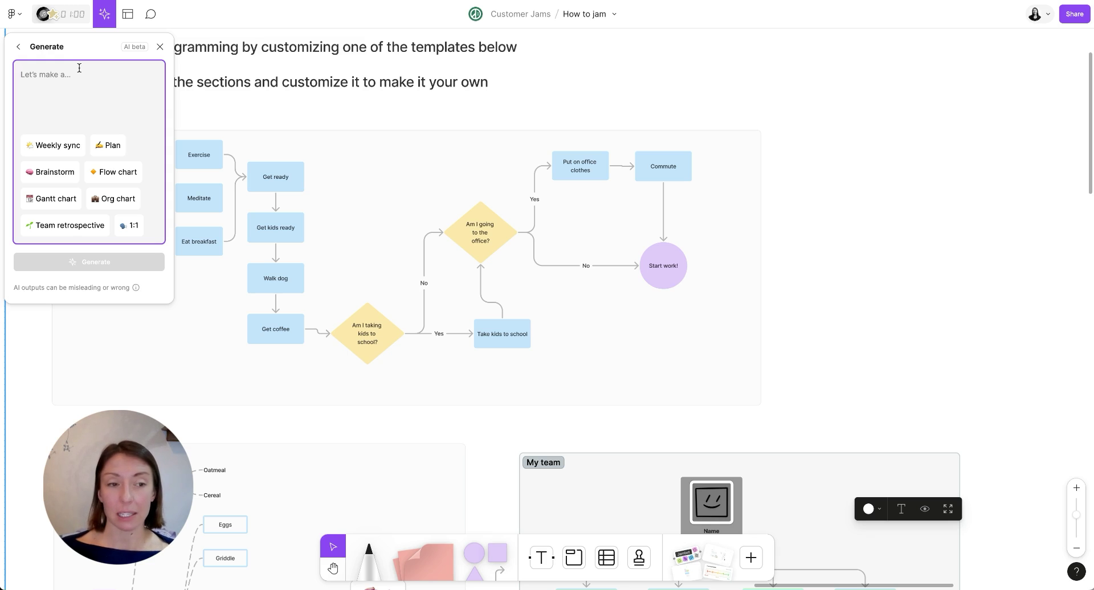
pyautogui.click(319, 157)
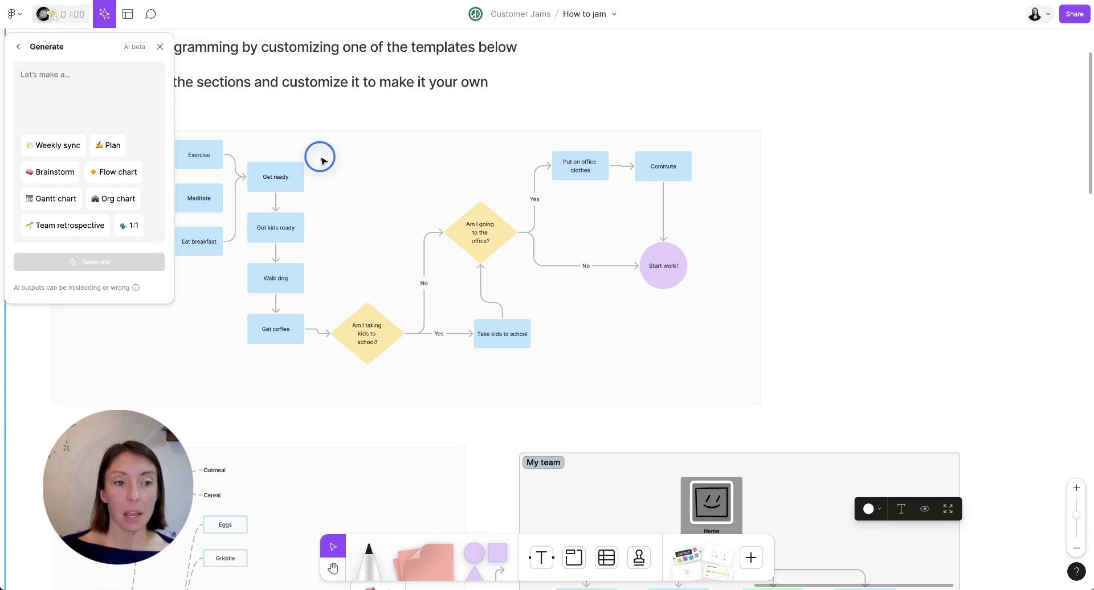
pyautogui.click(160, 45)
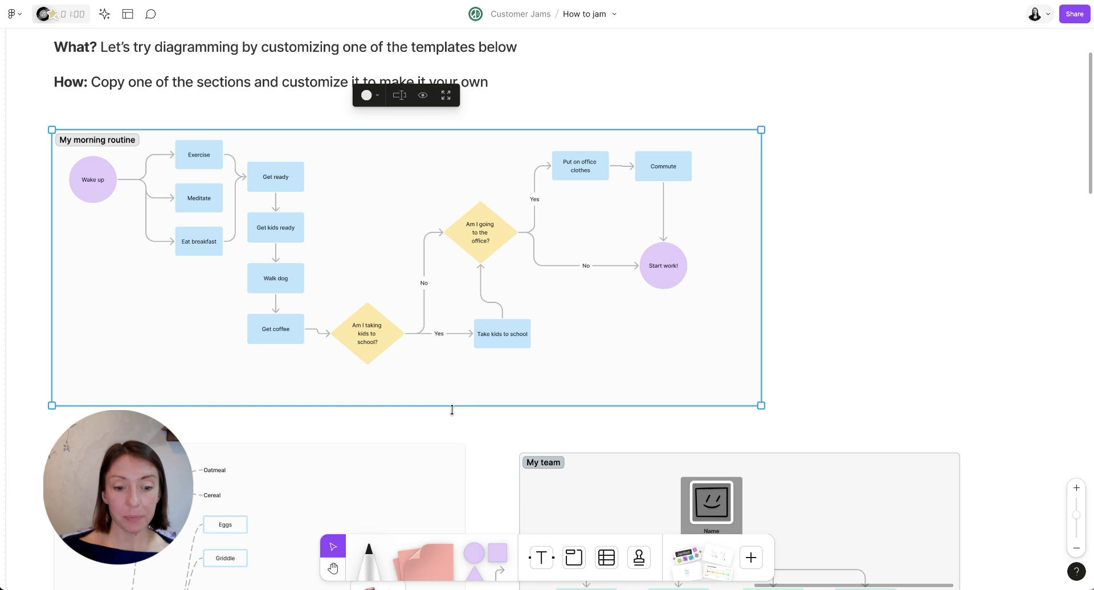
# - Show the Basic, Flowchart and Misc shape sets from the shapes tool
pyautogui.click(489, 559)
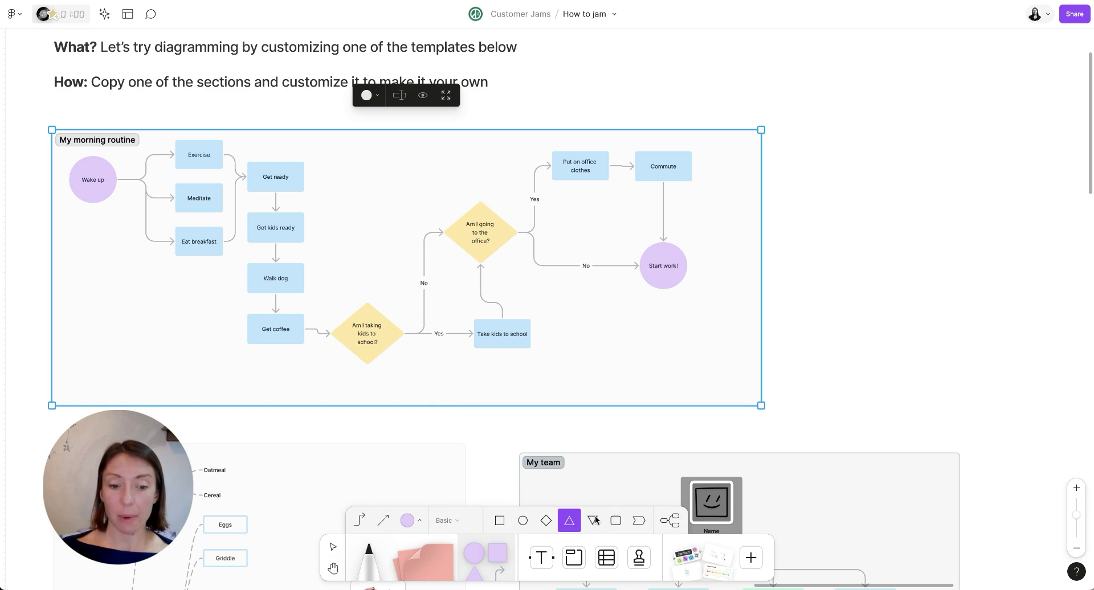
pyautogui.click(456, 522)
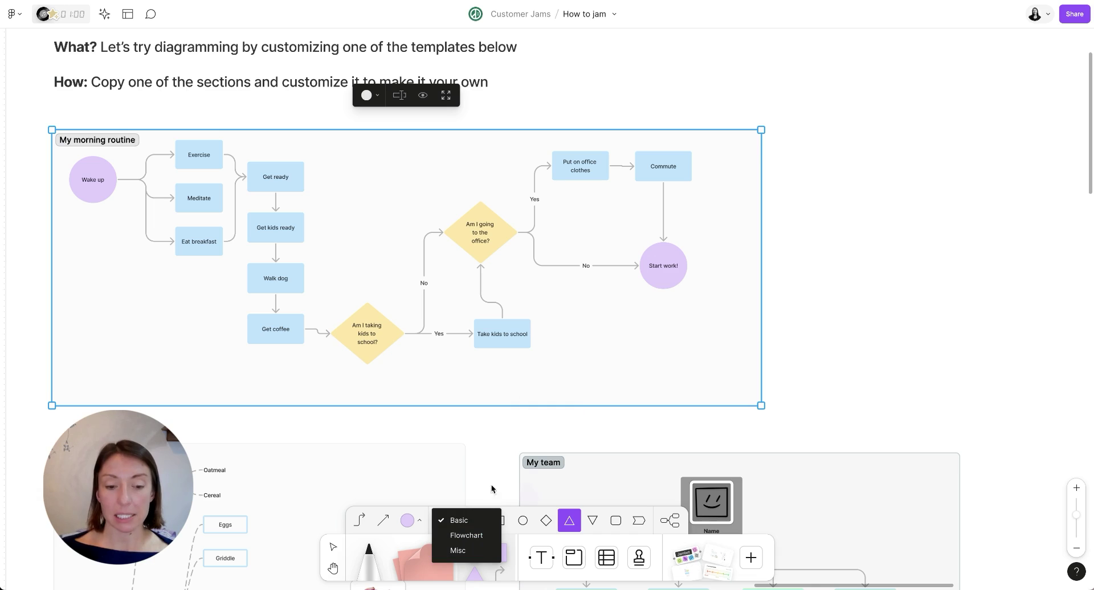
# - Select the Exercise step and inspect its fill colour and outline style options
pyautogui.click(205, 154)
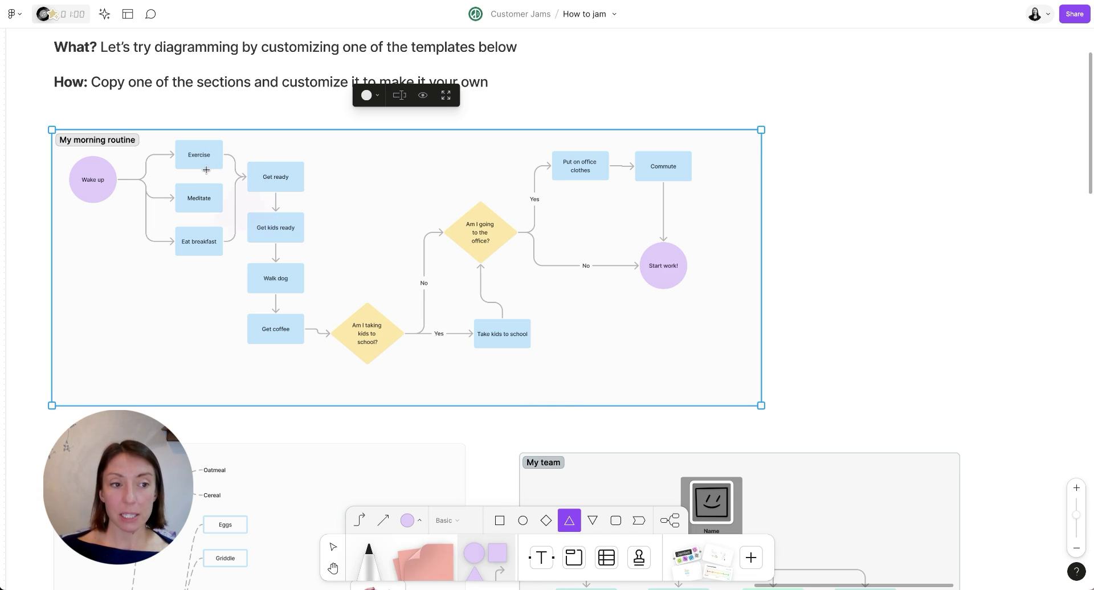
pyautogui.press('v')
pyautogui.click(198, 156)
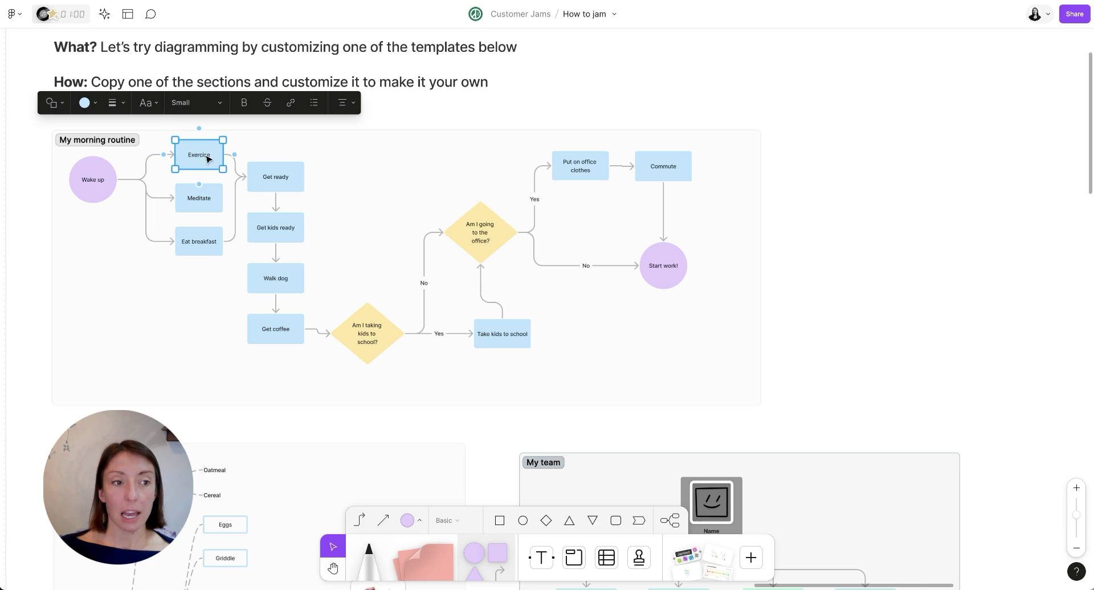
pyautogui.click(85, 103)
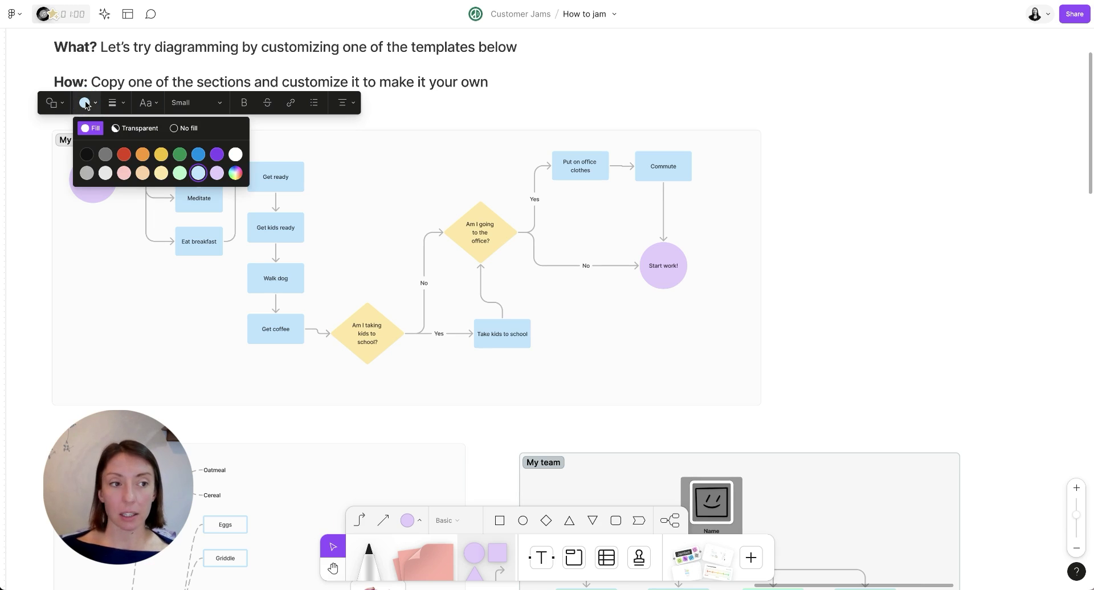
pyautogui.click(113, 103)
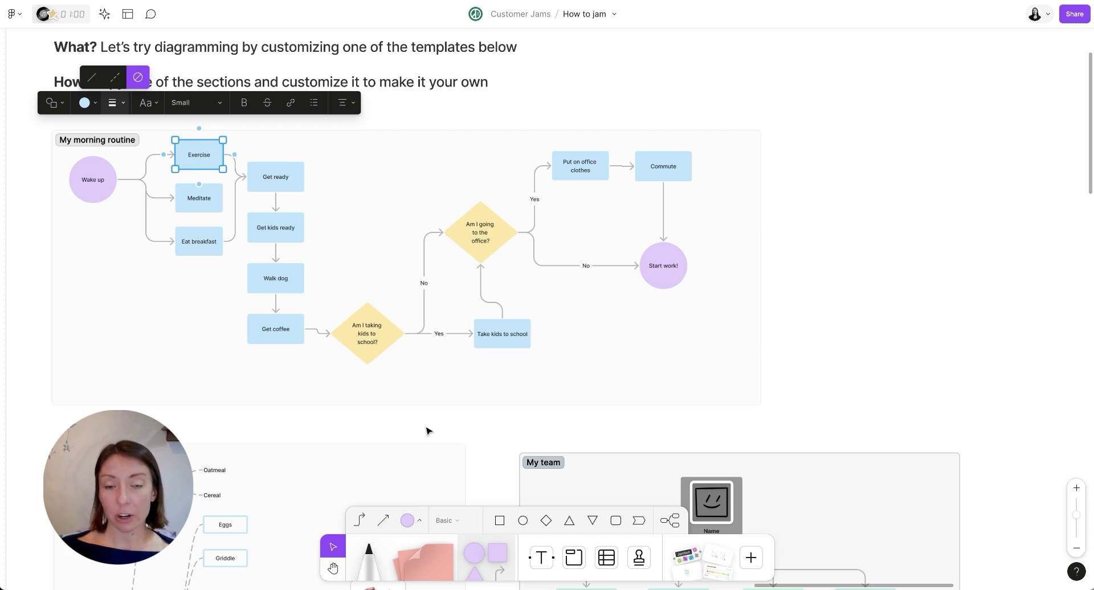
# - Draw a connector from the Wake up circle directly to Walk dog
pyautogui.click(364, 524)
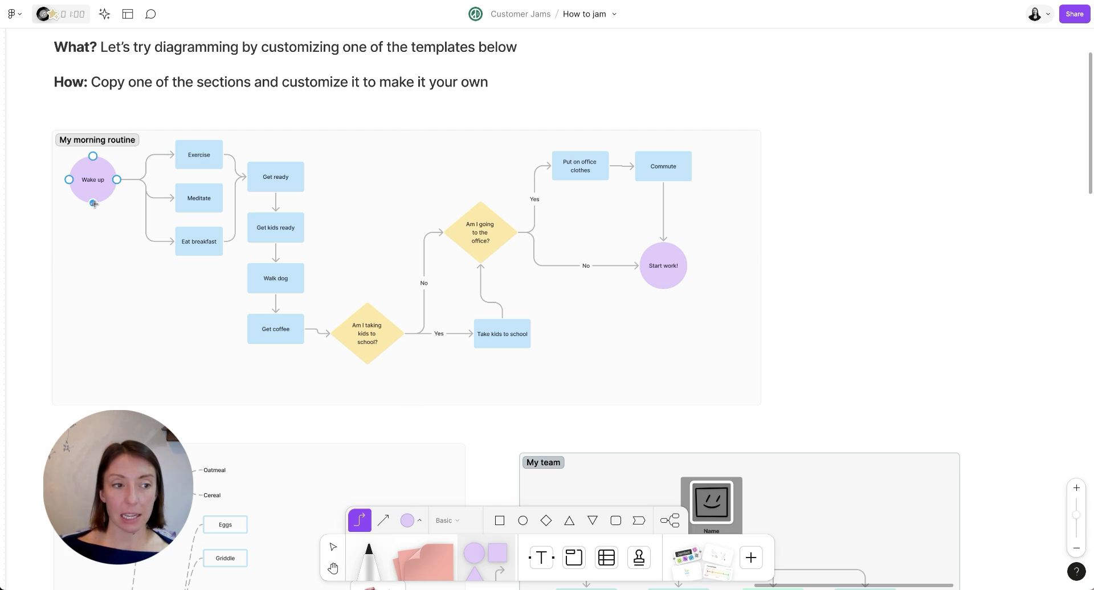
pyautogui.moveTo(94, 203); pyautogui.dragTo(251, 285)
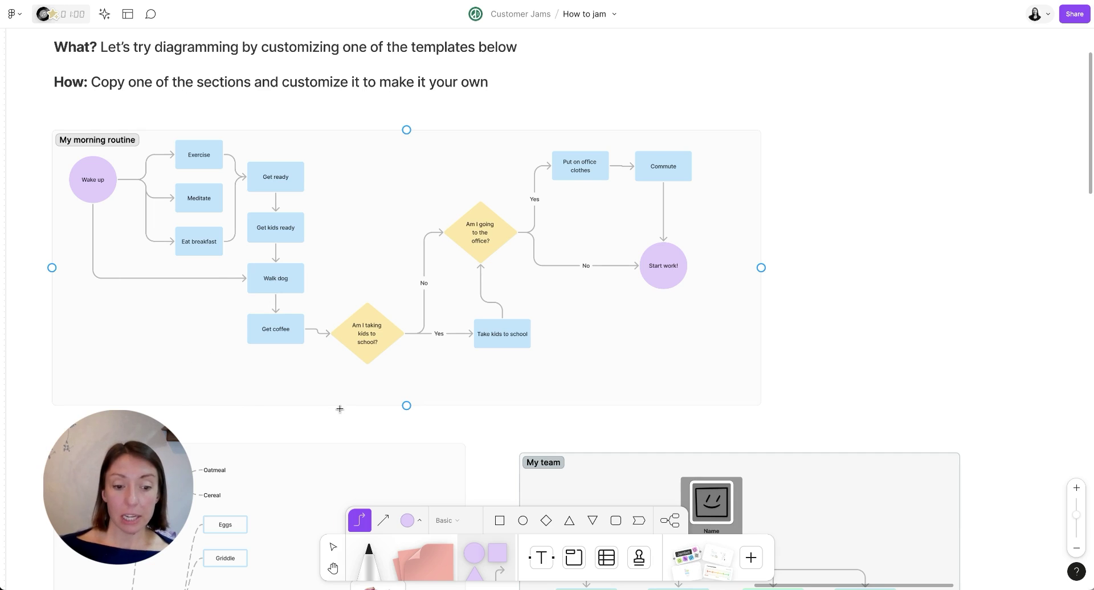
pyautogui.click(484, 555)
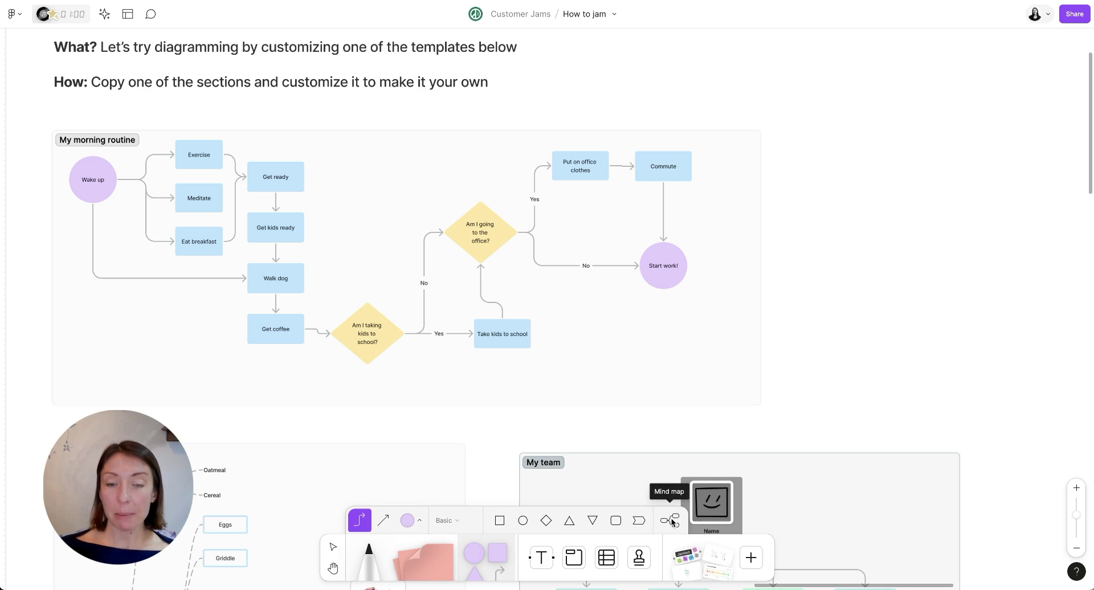
# - Add a child sticky and a second child node under the Pastries mind-map node
pyautogui.scroll(-5, 479, 453)
pyautogui.scroll(-1, 479, 453)
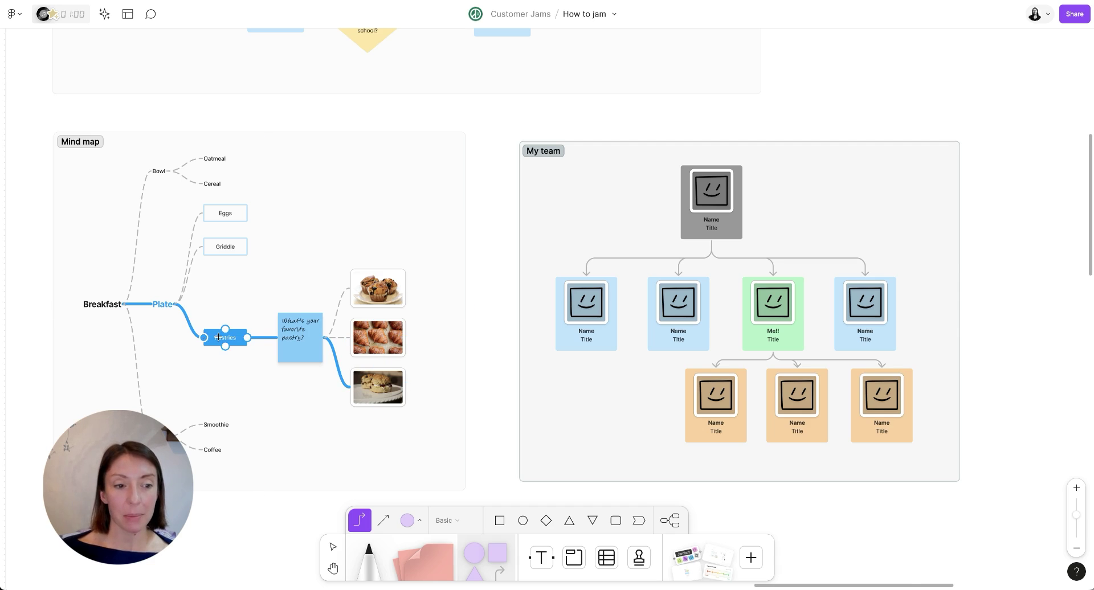
pyautogui.press('Escape')
pyautogui.click(240, 342)
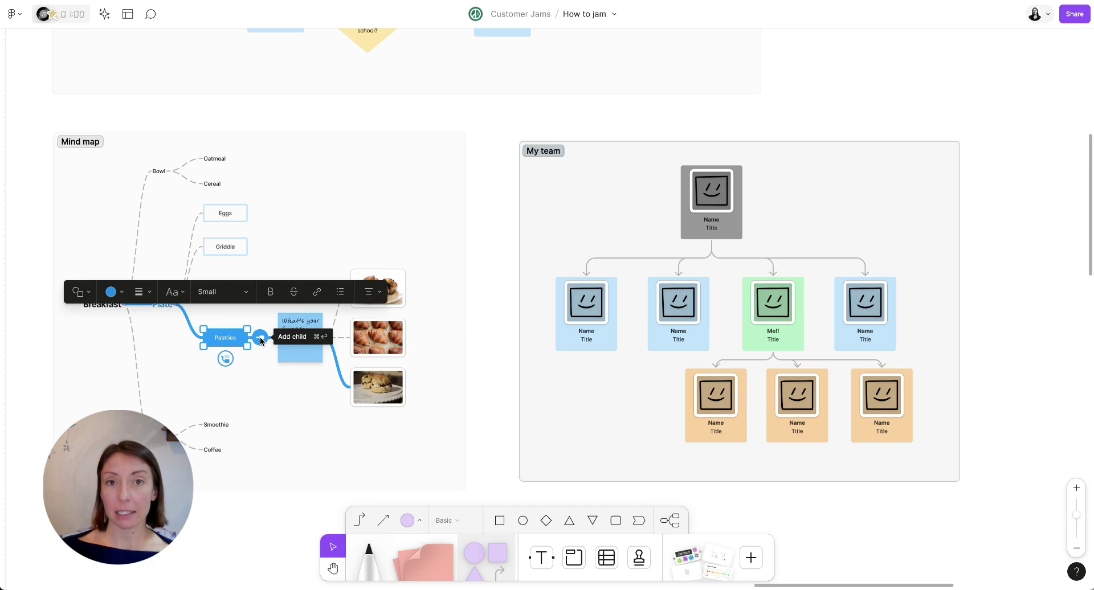
pyautogui.click(260, 339)
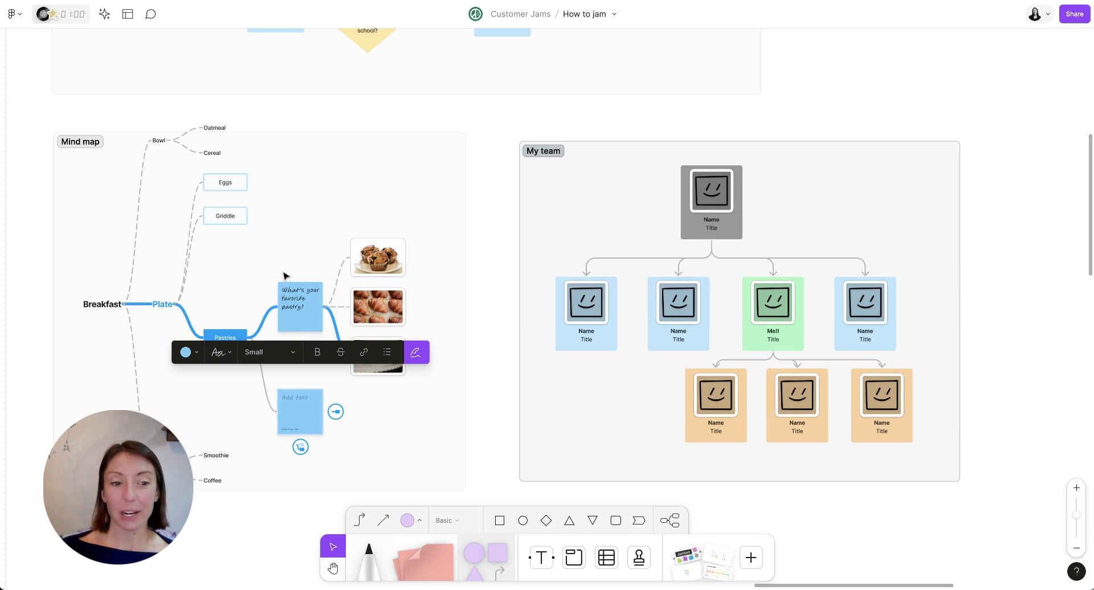
pyautogui.click(223, 338)
pyautogui.click(223, 358)
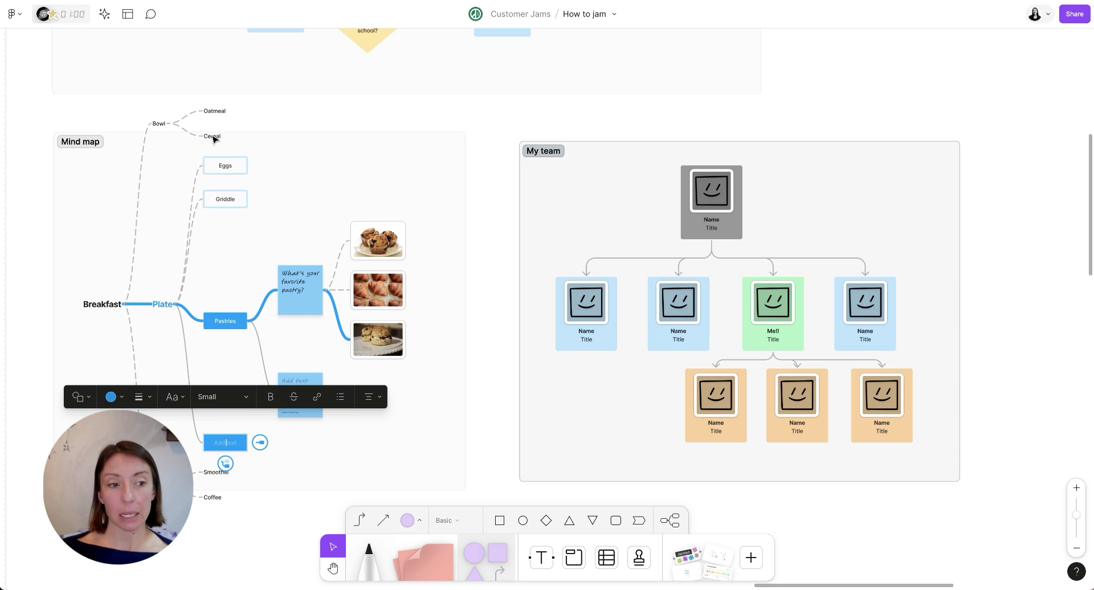
pyautogui.scroll(5, 410, 205)
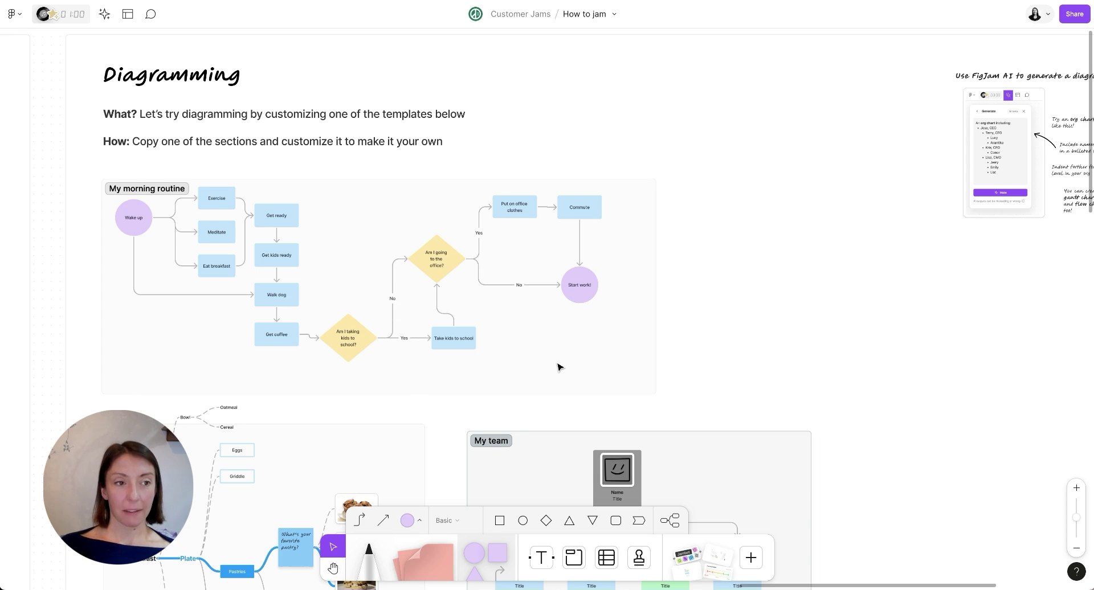
pyautogui.scroll(-1, 557, 367)
pyautogui.hscroll(2, 561, 365)
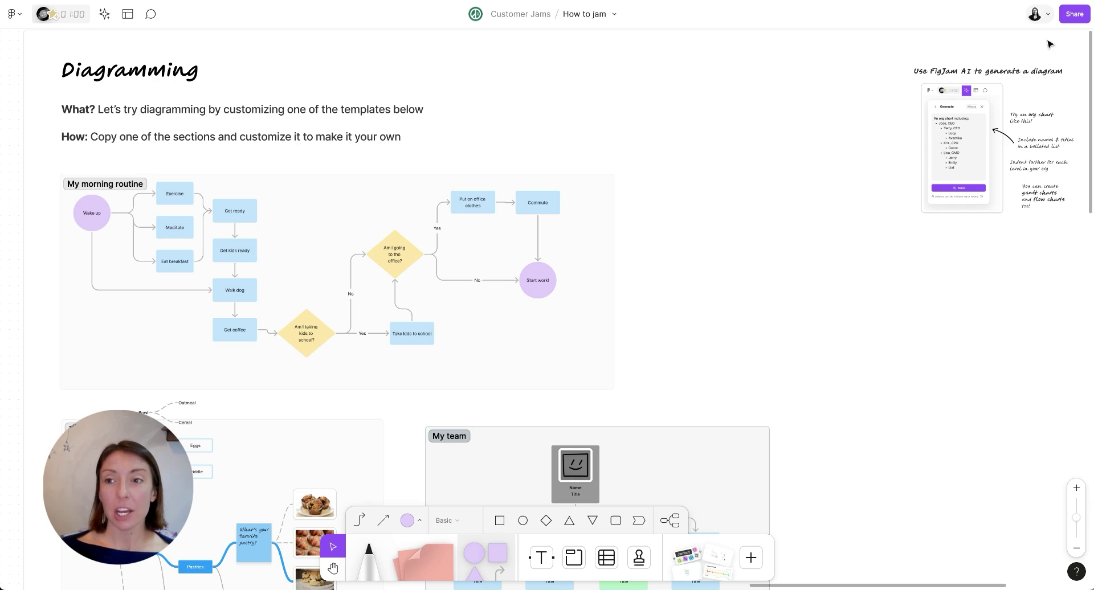
pyautogui.click(1072, 18)
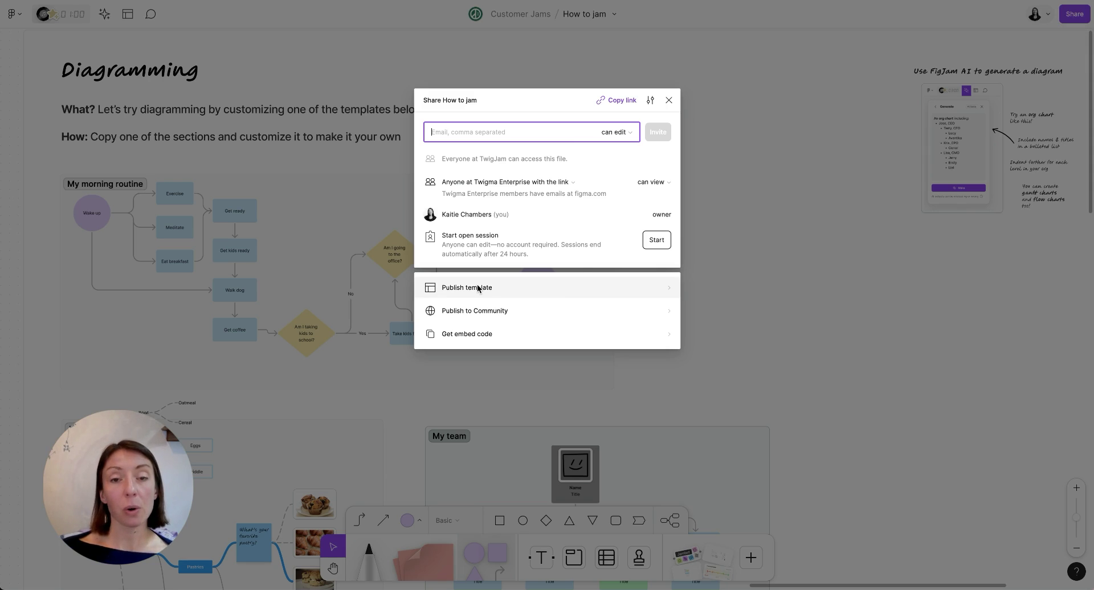
pyautogui.click(670, 101)
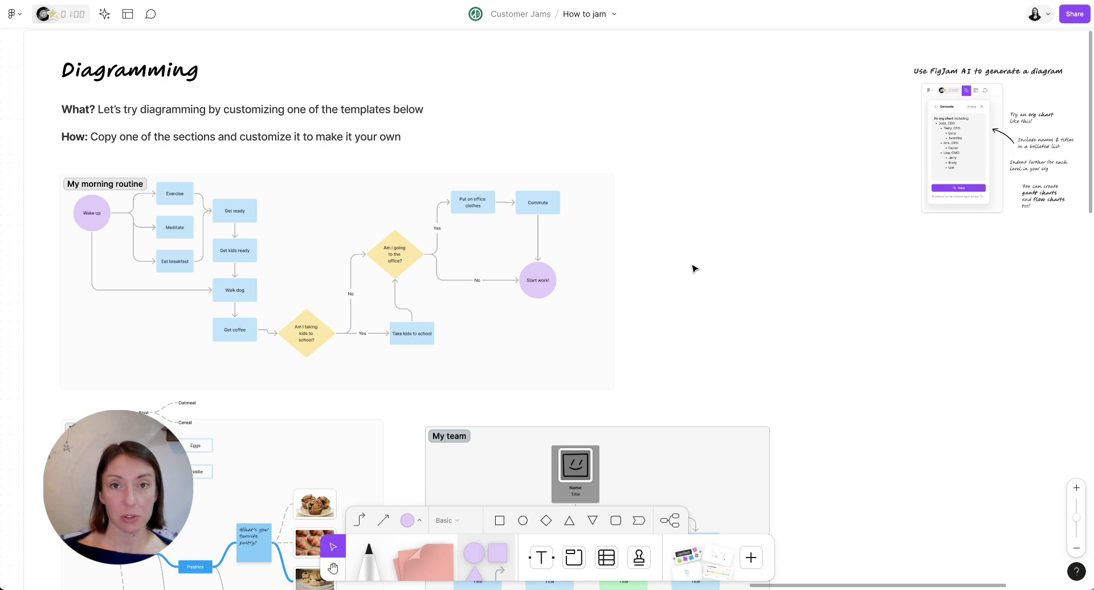
pyautogui.scroll(-2, 689, 257)
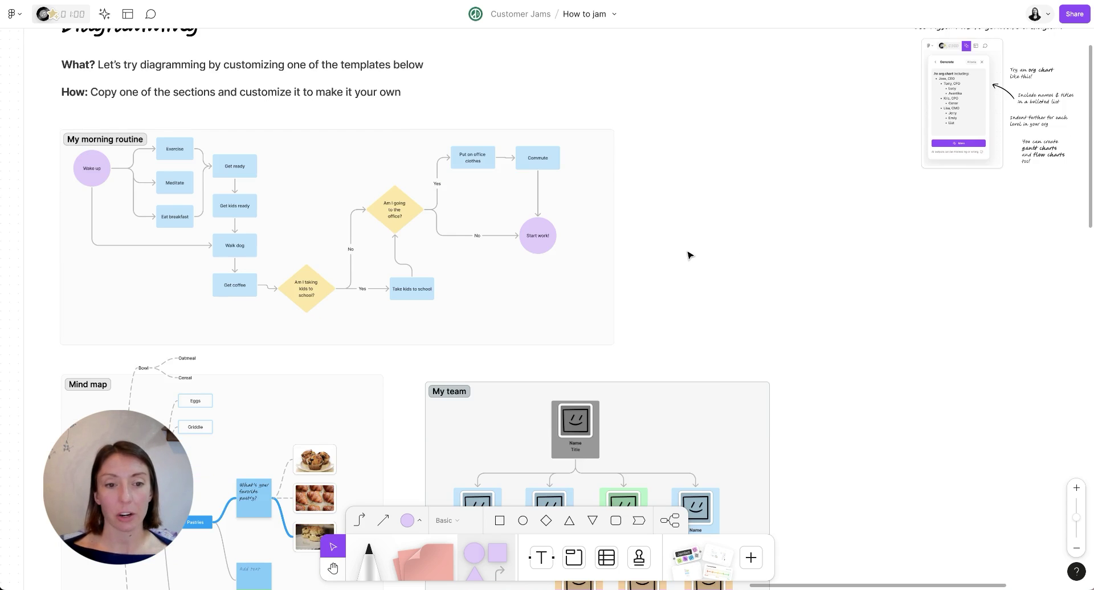
pyautogui.scroll(-2, 689, 256)
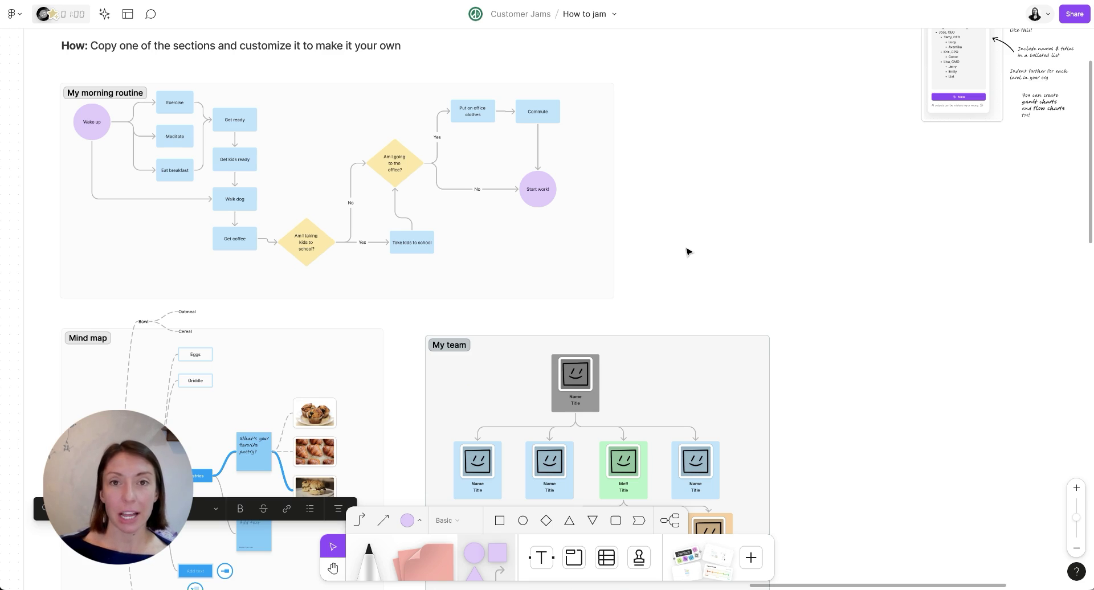
# - Pan right to empty canvas and search the Templates browser for 'align' to add Driving alignment
pyautogui.hscroll(5, 688, 252)
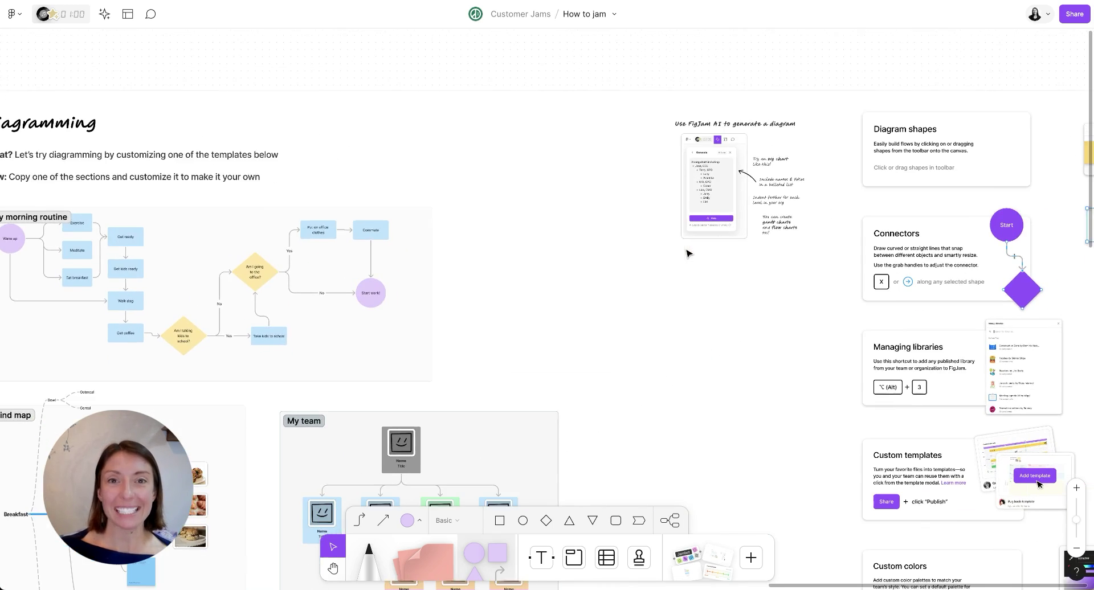
pyautogui.hscroll(5, 688, 253)
pyautogui.hscroll(8, 689, 253)
pyautogui.hscroll(3, 688, 253)
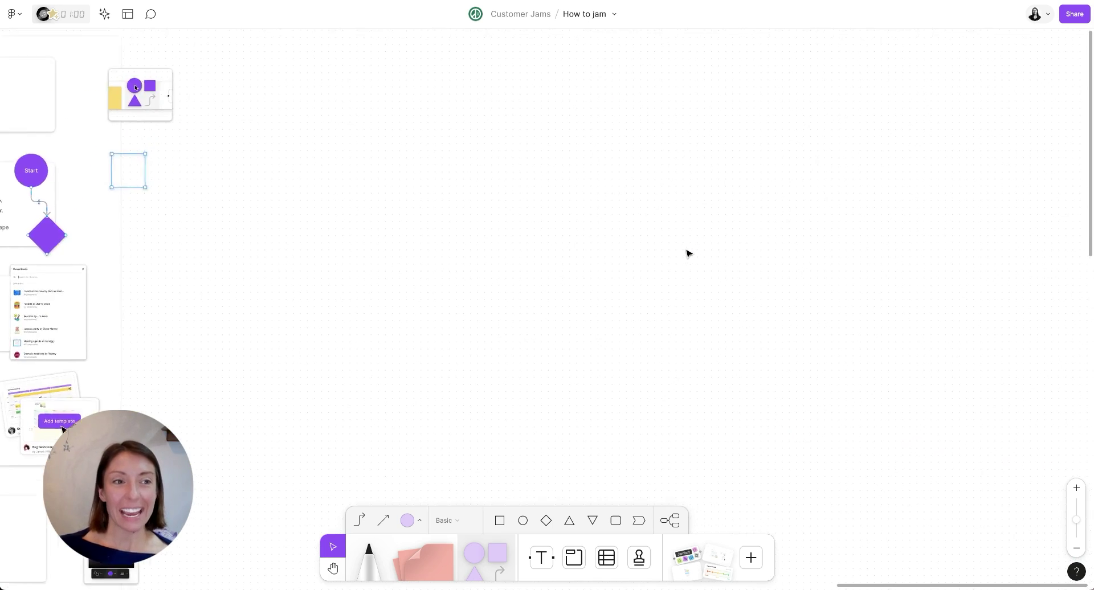
pyautogui.hscroll(2, 689, 253)
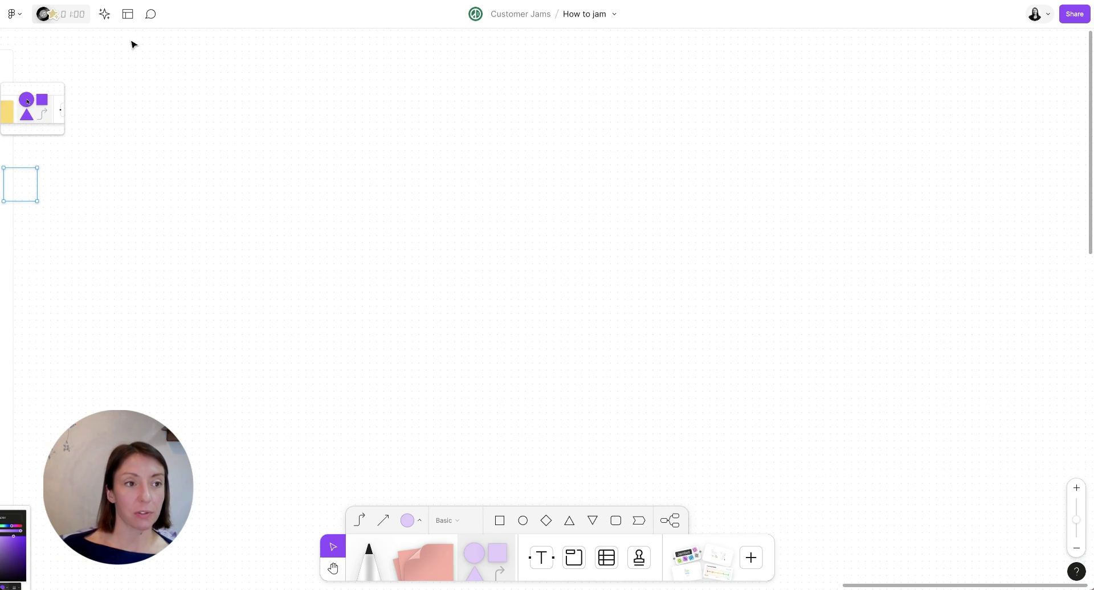
pyautogui.click(127, 17)
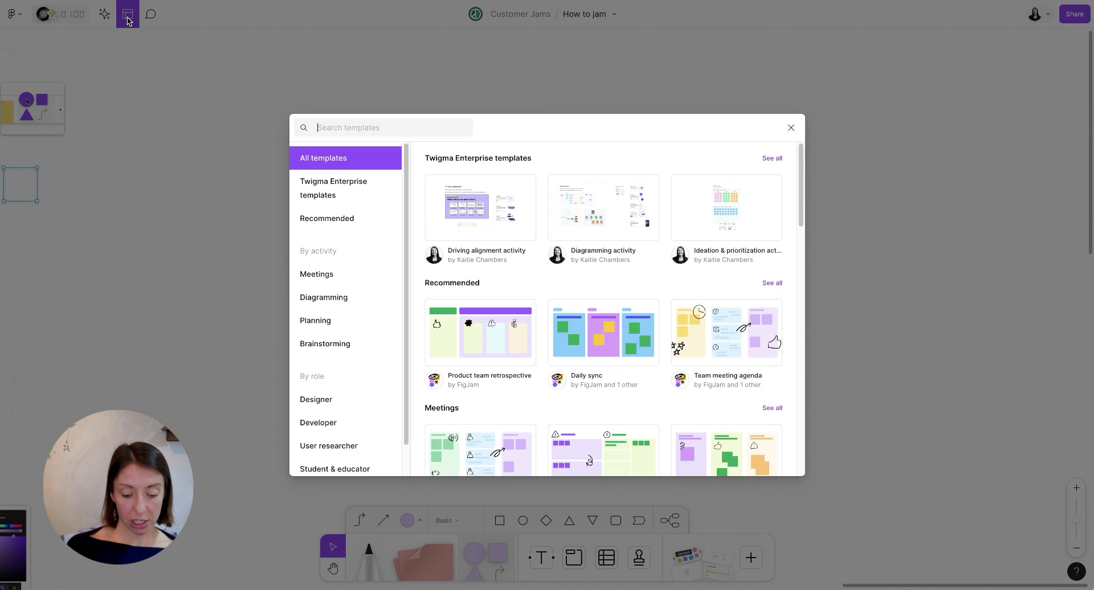
pyautogui.write('align')
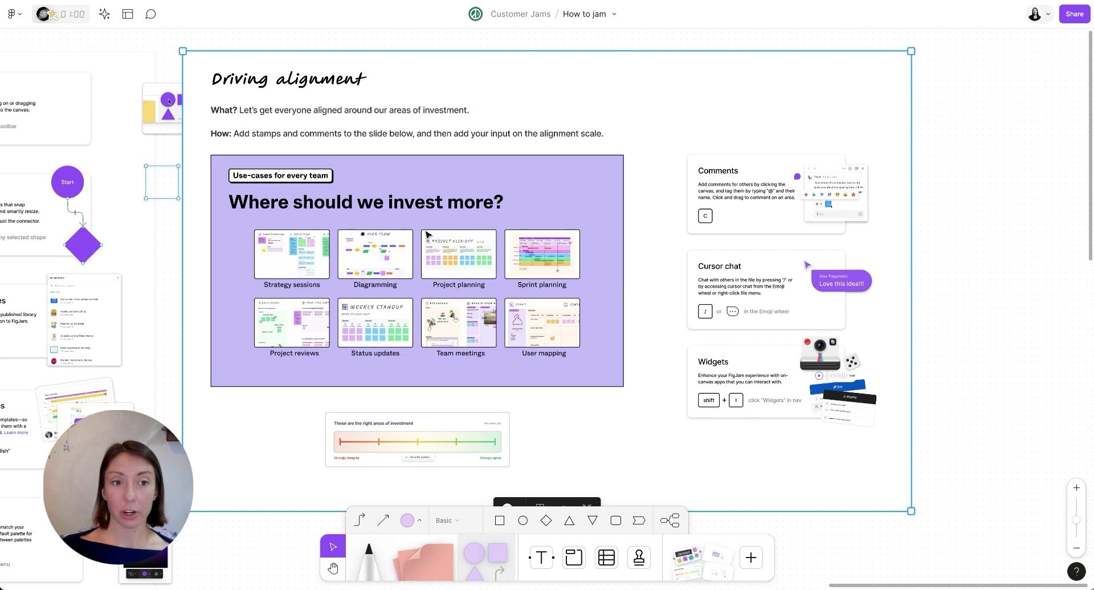
# - Reposition the Driving alignment section and select its 'Where should we invest more?' slide
pyautogui.moveTo(480, 81); pyautogui.dragTo(469, 77)
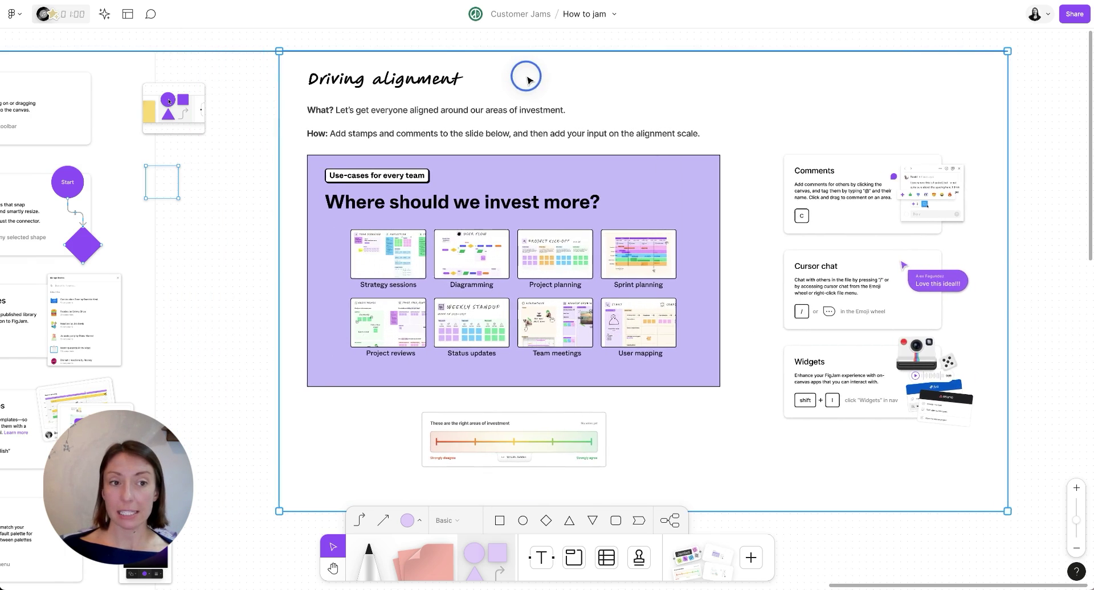
pyautogui.moveTo(469, 77); pyautogui.dragTo(439, 90)
pyautogui.click(439, 90)
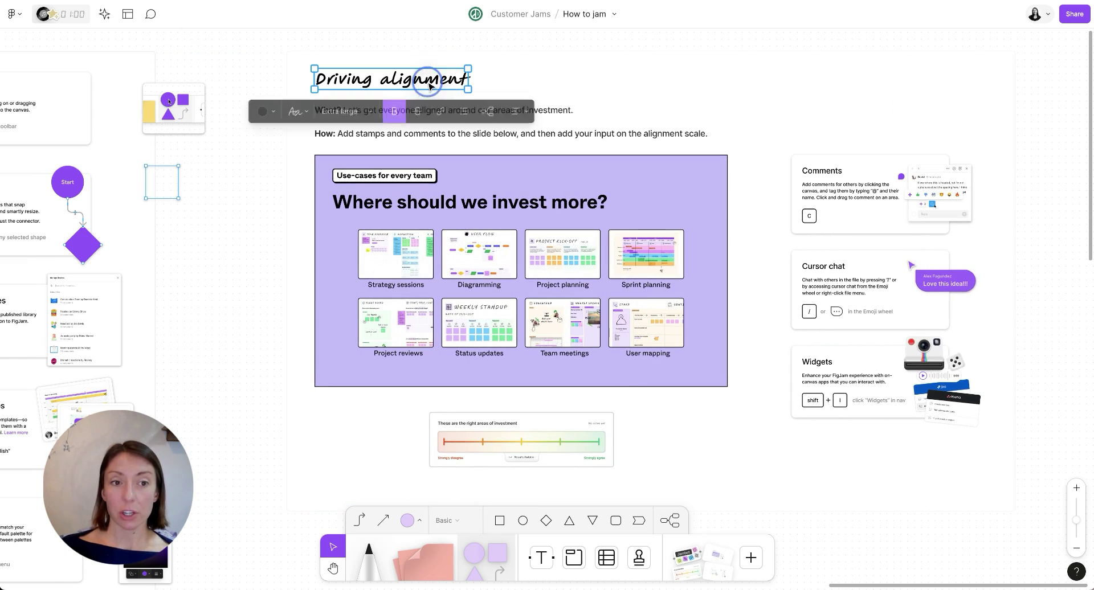
pyautogui.click(586, 68)
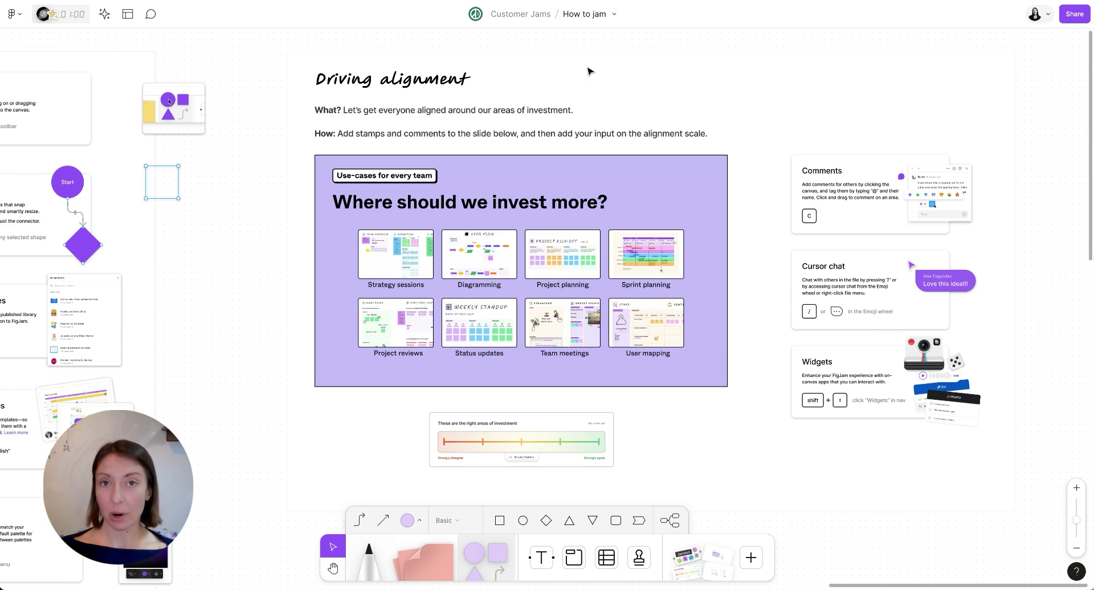
pyautogui.click(507, 329)
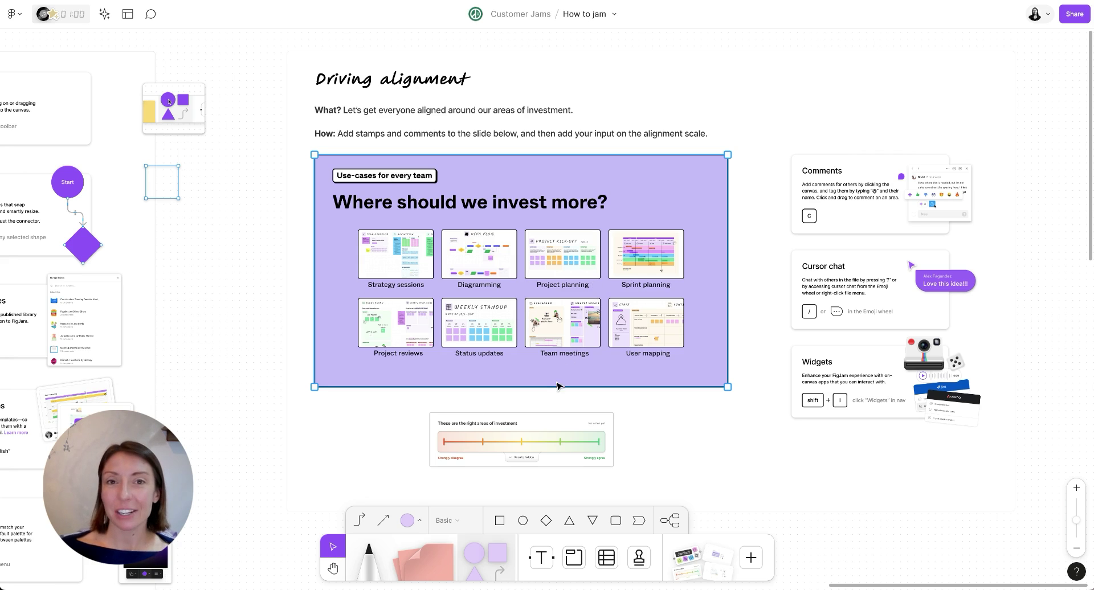
pyautogui.scroll(3, 547, 284)
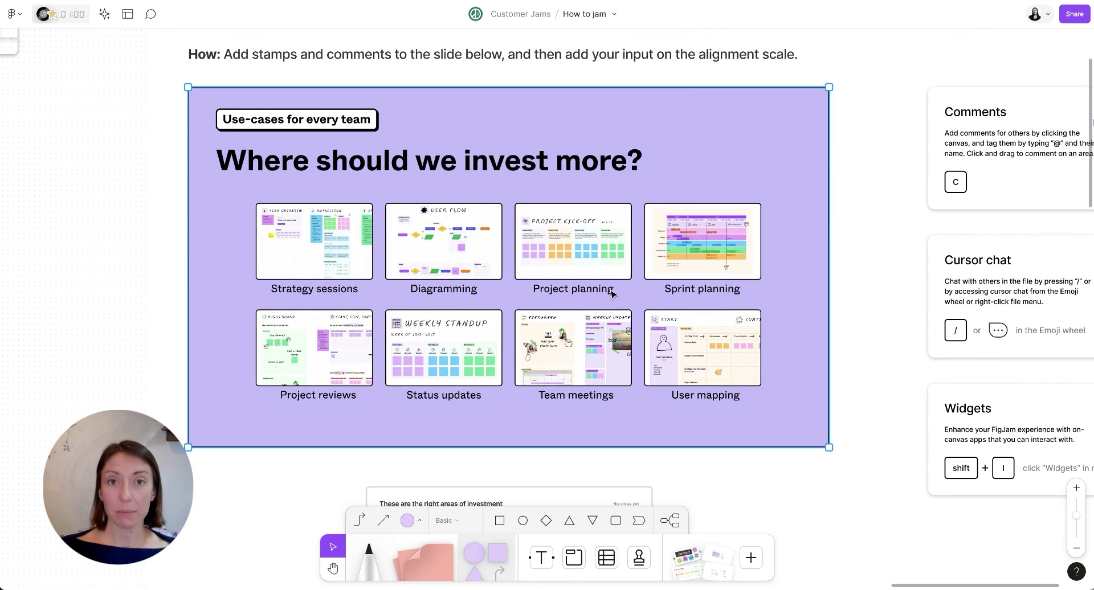
# - Place a test pink sticky note on the slide, delete it, and show the comments list
pyautogui.press('m')
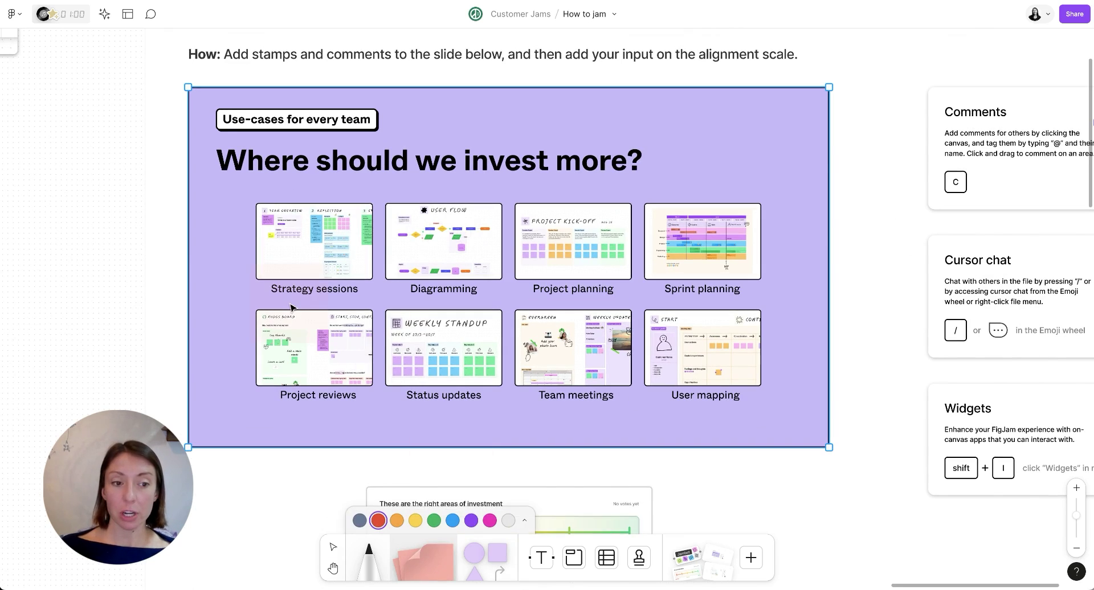
pyautogui.press('s')
pyautogui.click(215, 261)
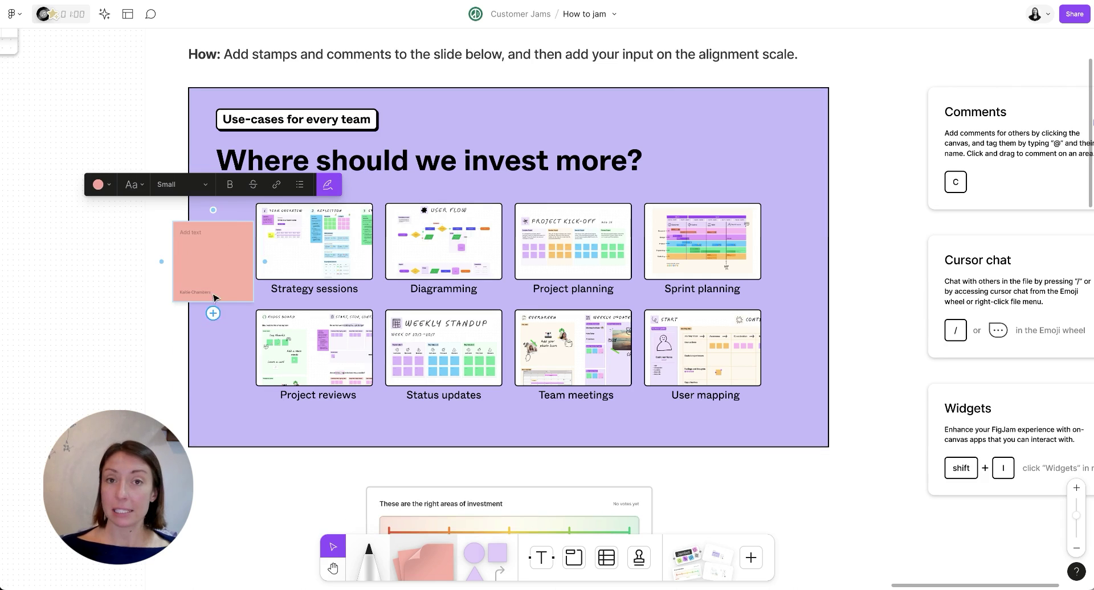
pyautogui.click(207, 255)
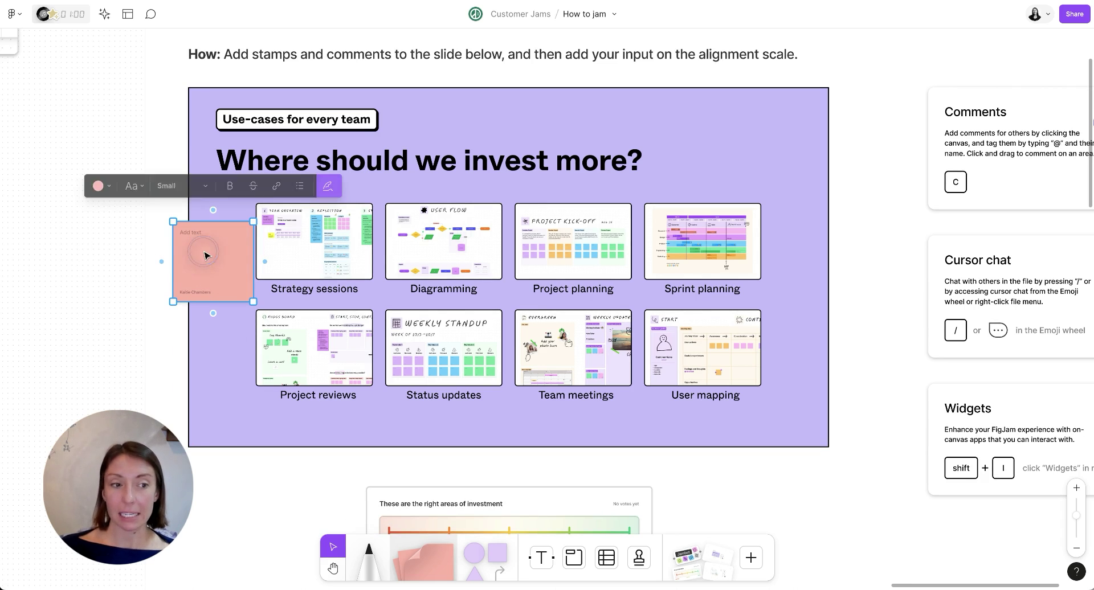
pyautogui.press('Delete')
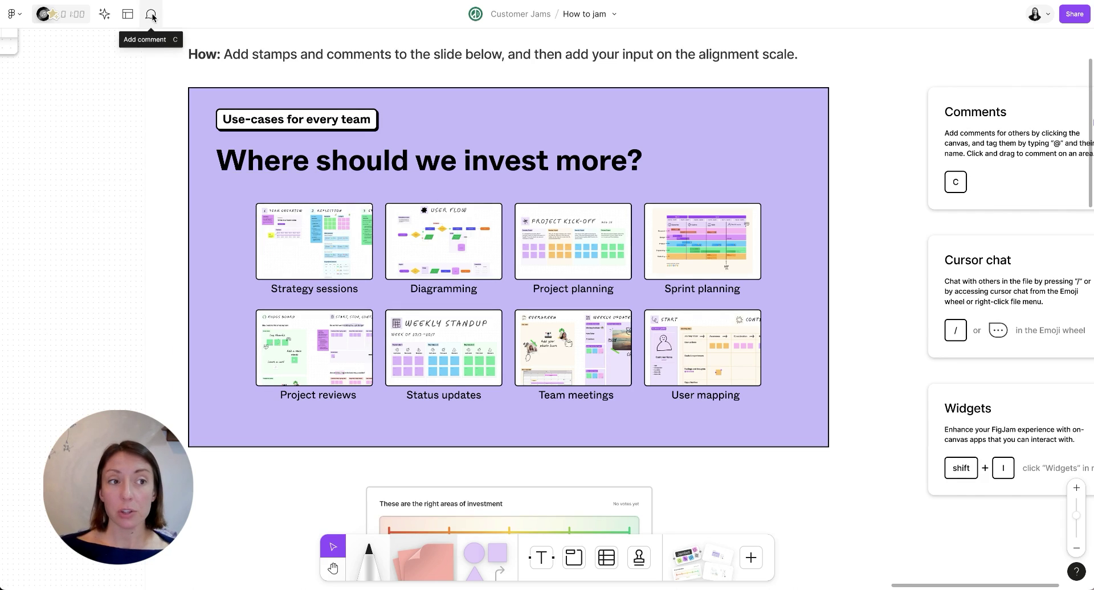
pyautogui.click(152, 16)
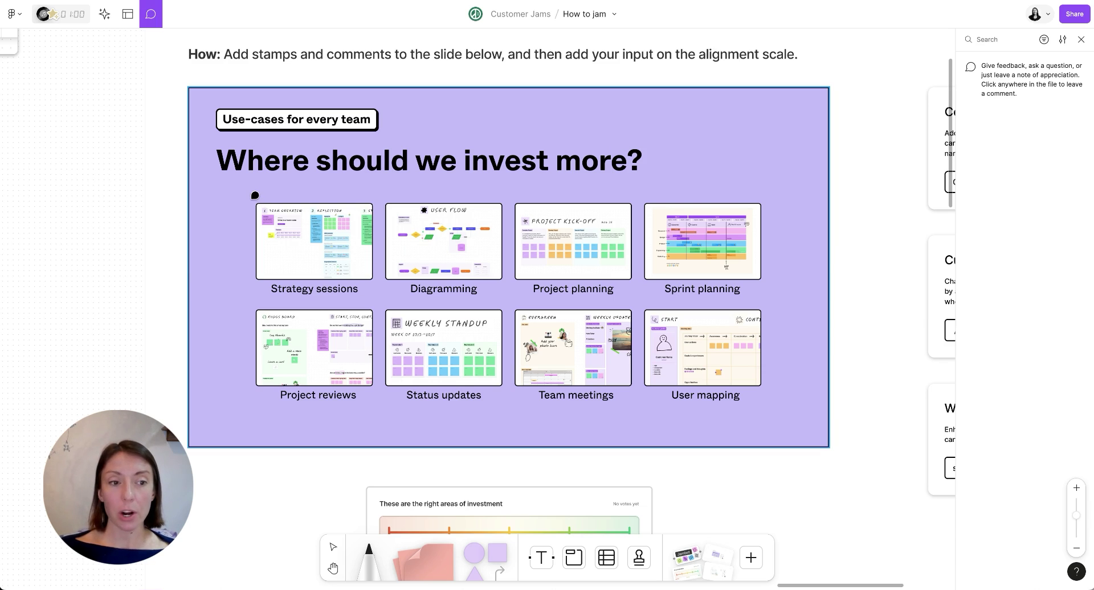
pyautogui.moveTo(250, 201)
pyautogui.mouseDown()
pyautogui.moveTo(378, 313)
pyautogui.moveTo(382, 303)
pyautogui.mouseUp()
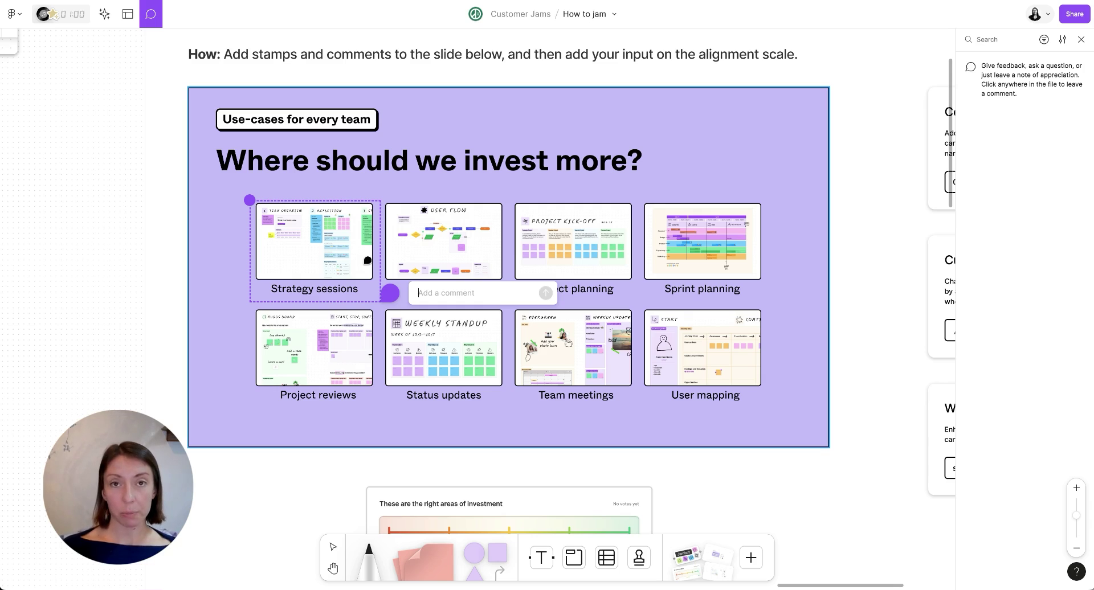
pyautogui.write('@m')
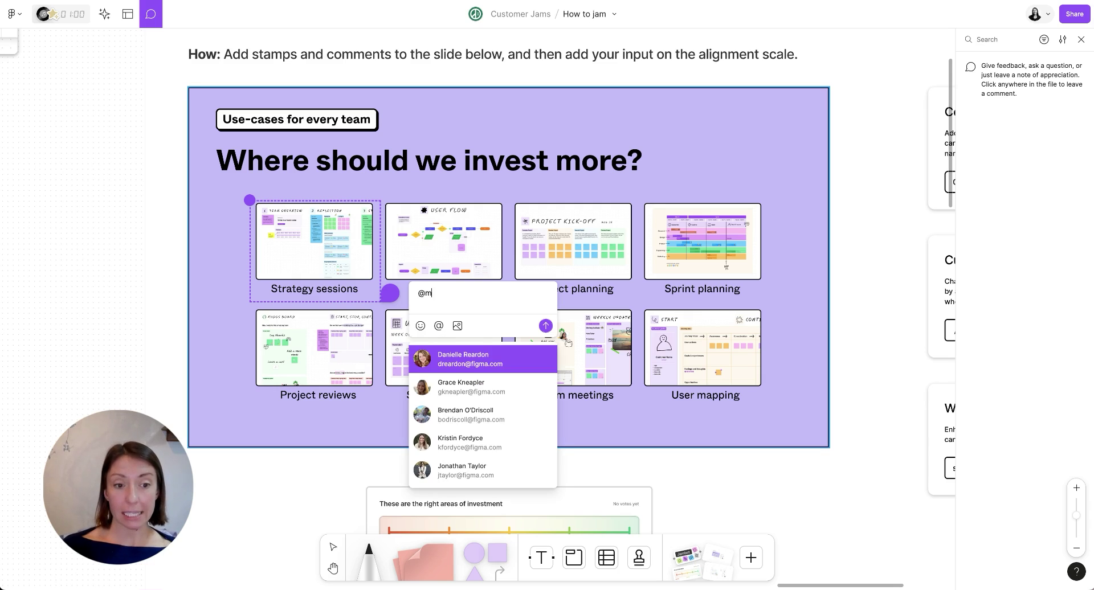
pyautogui.write('all')
pyautogui.press('Return')
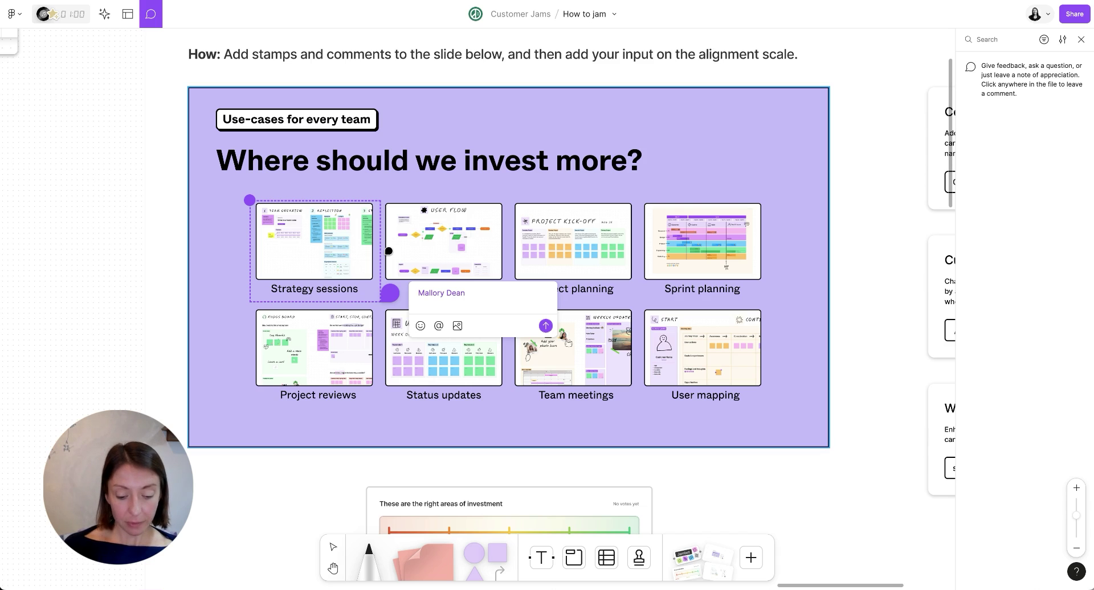
pyautogui.write("Let's mock")
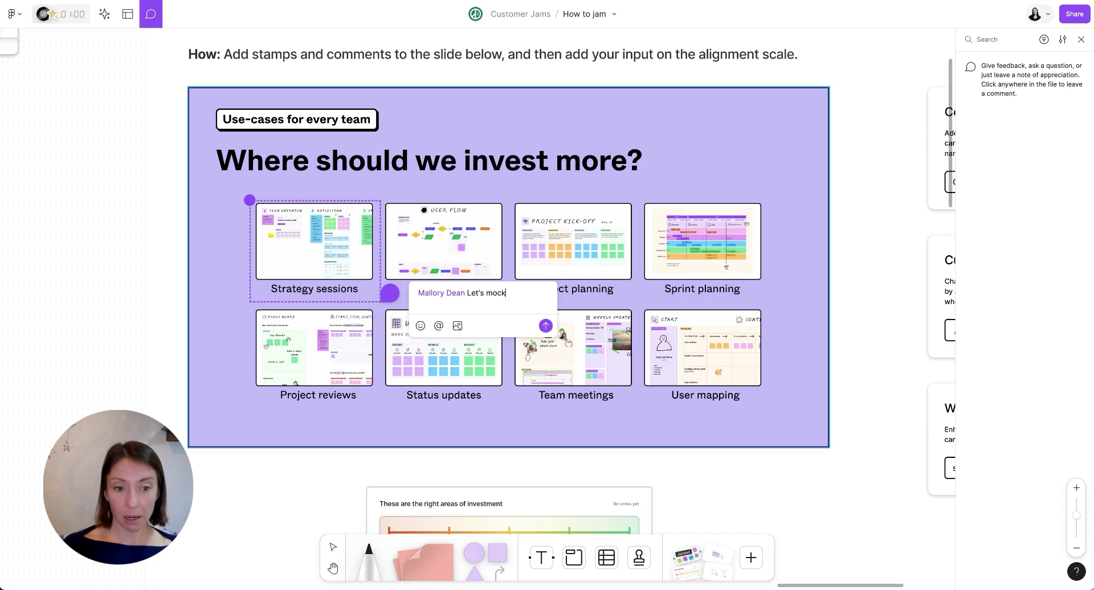
pyautogui.write(' up concepts for this!')
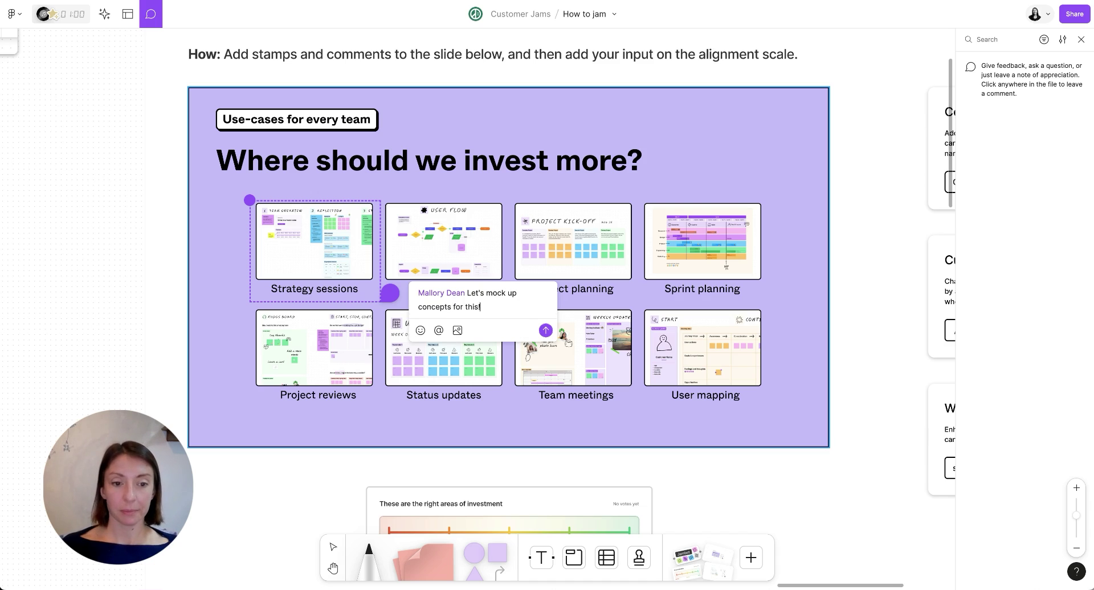
pyautogui.press('Return')
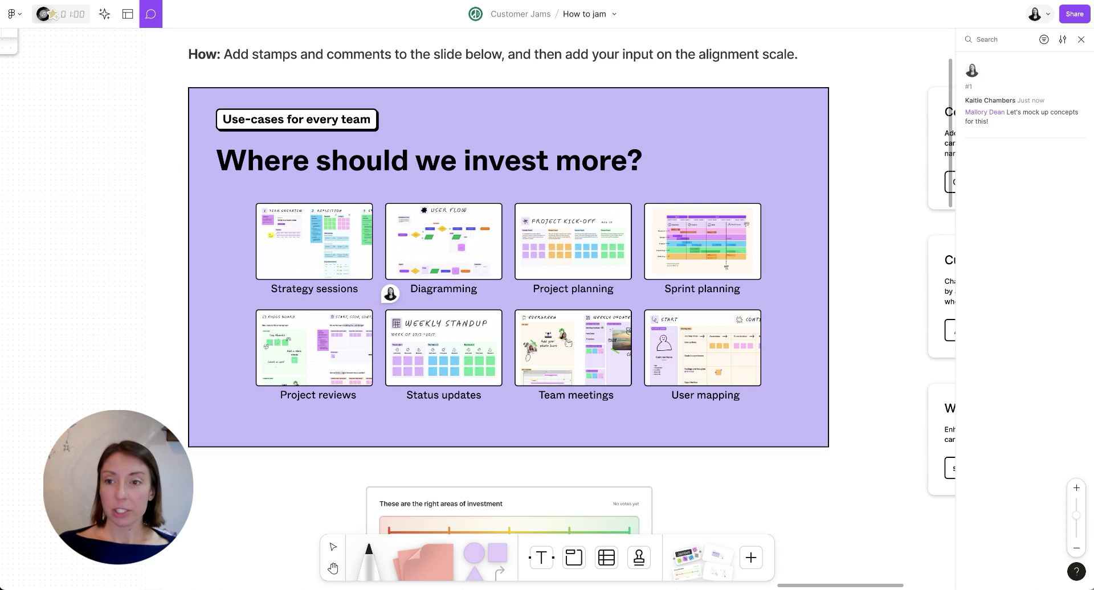
# - Reopen the posted comment thread, dismiss the emoji picker without reacting, and close it
pyautogui.click(390, 294)
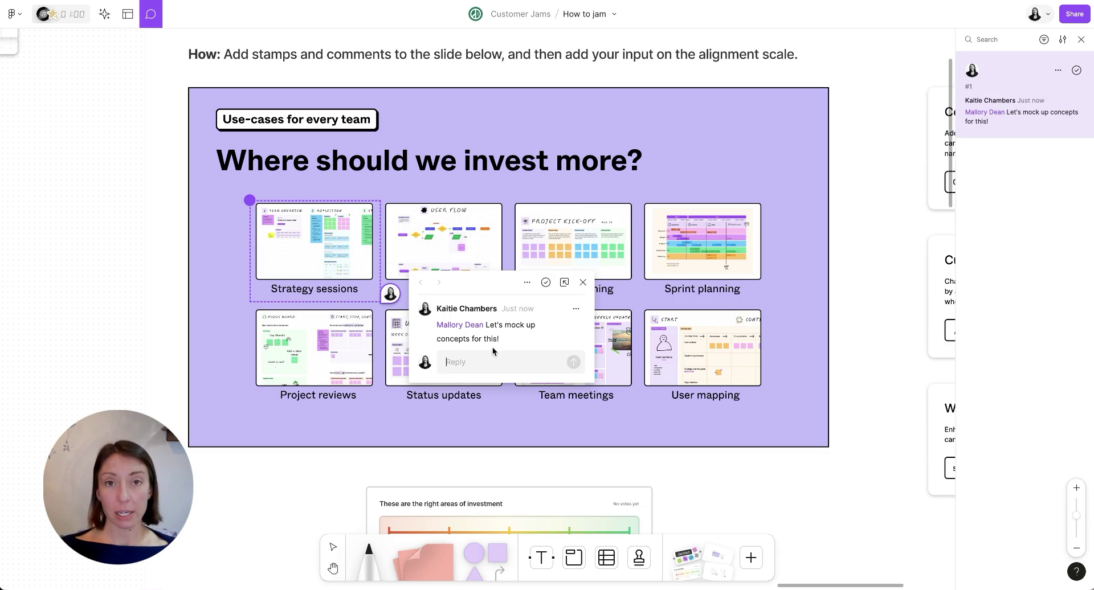
pyautogui.click(575, 329)
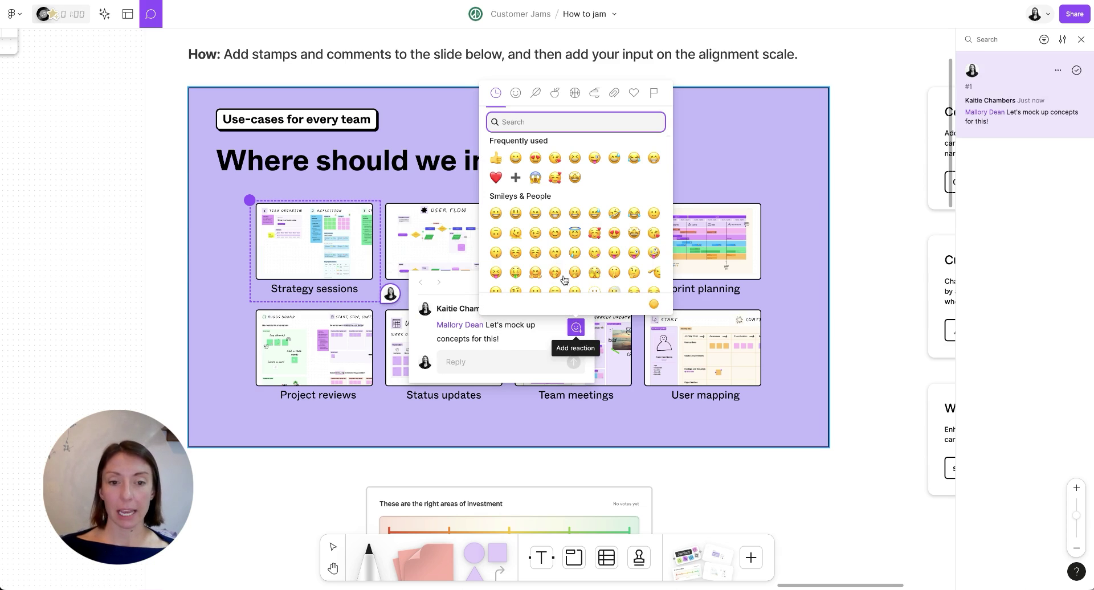
pyautogui.click(512, 342)
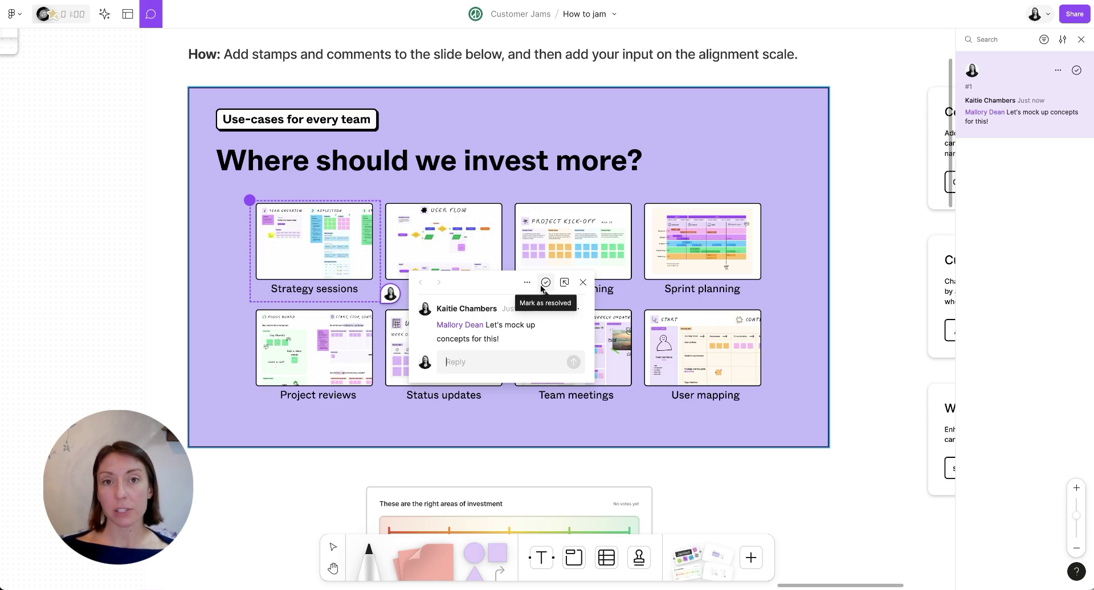
pyautogui.click(583, 282)
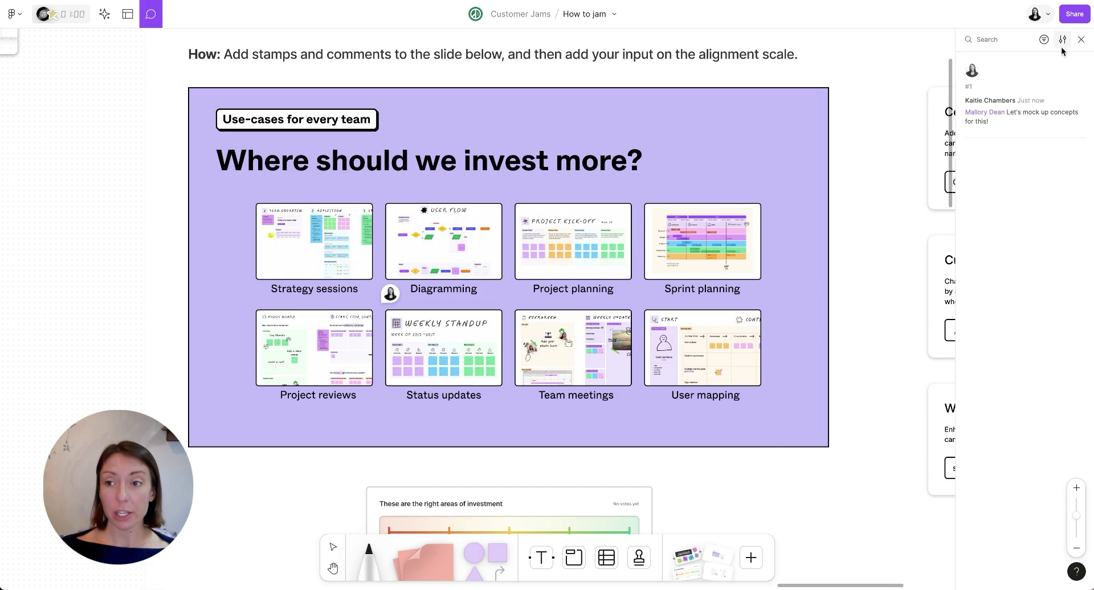
# - Close the comments list and pan right over the use-case slide
pyautogui.click(1081, 40)
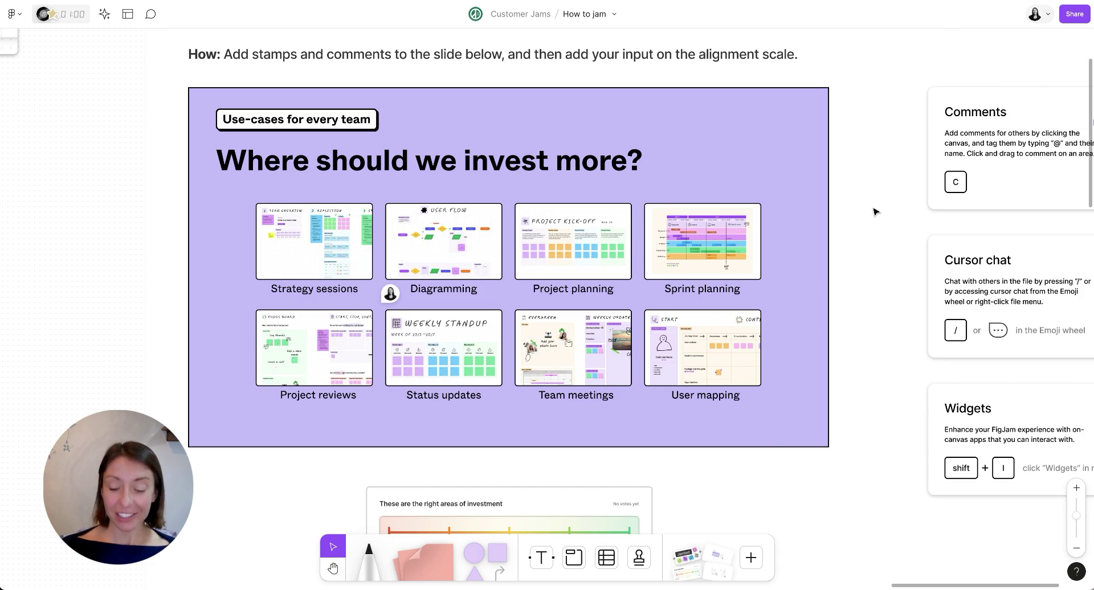
pyautogui.hscroll(1, 876, 212)
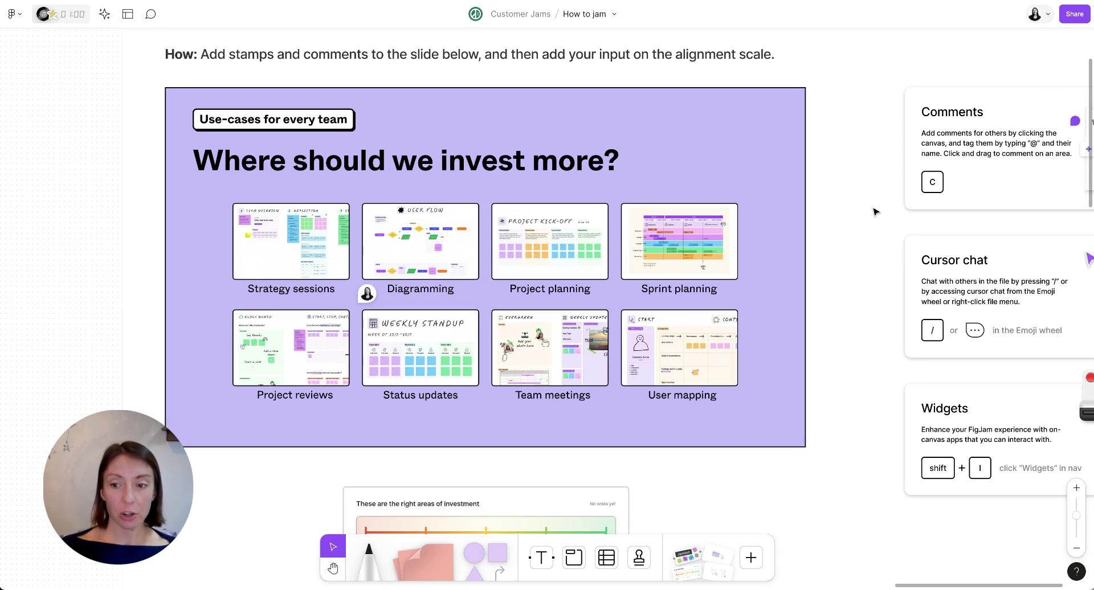
pyautogui.hscroll(5, 876, 212)
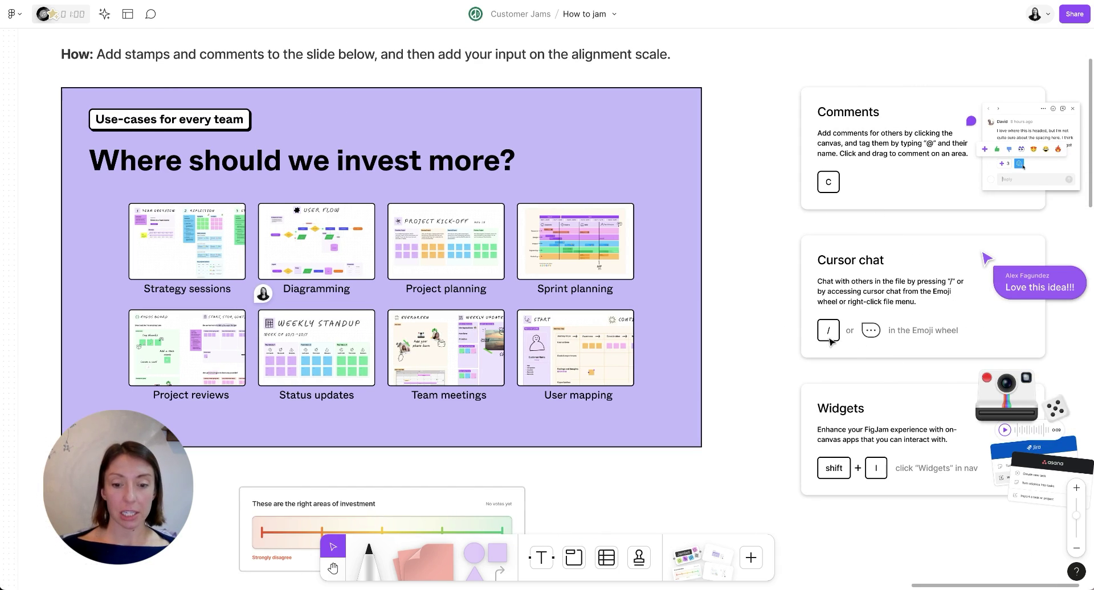
# - Send cursor chat messages 'thoughts?' and then 'hifire' over the slide
pyautogui.press('/')
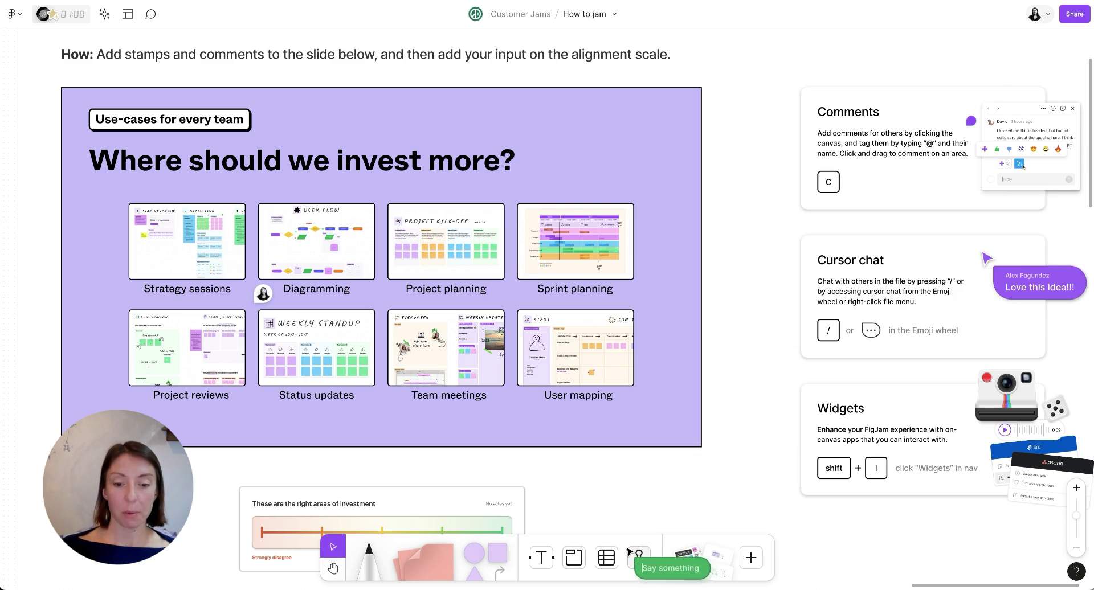
pyautogui.press('e')
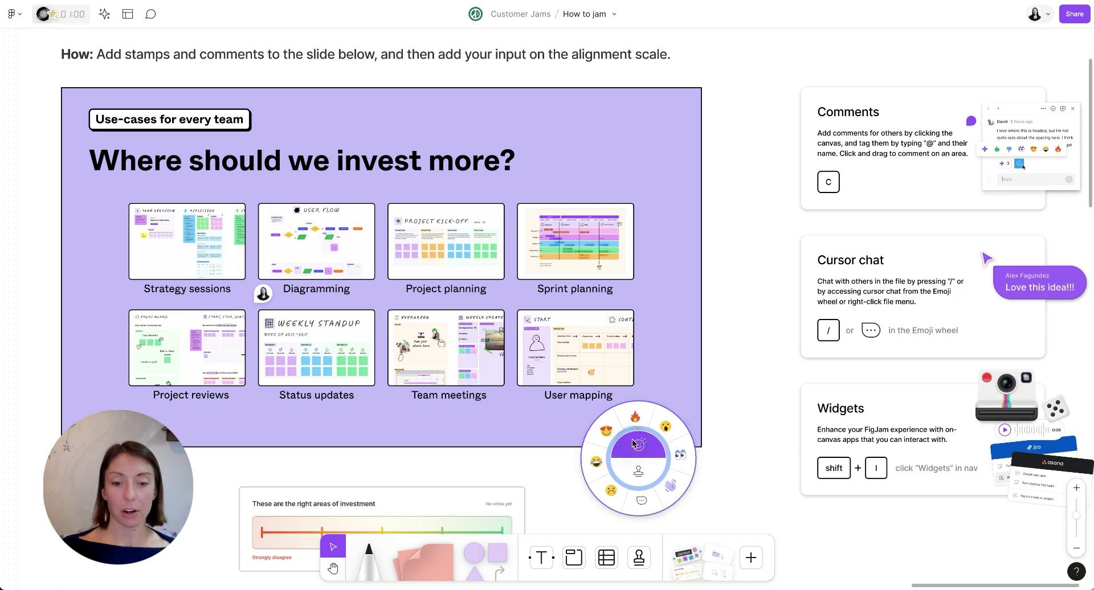
pyautogui.click(639, 509)
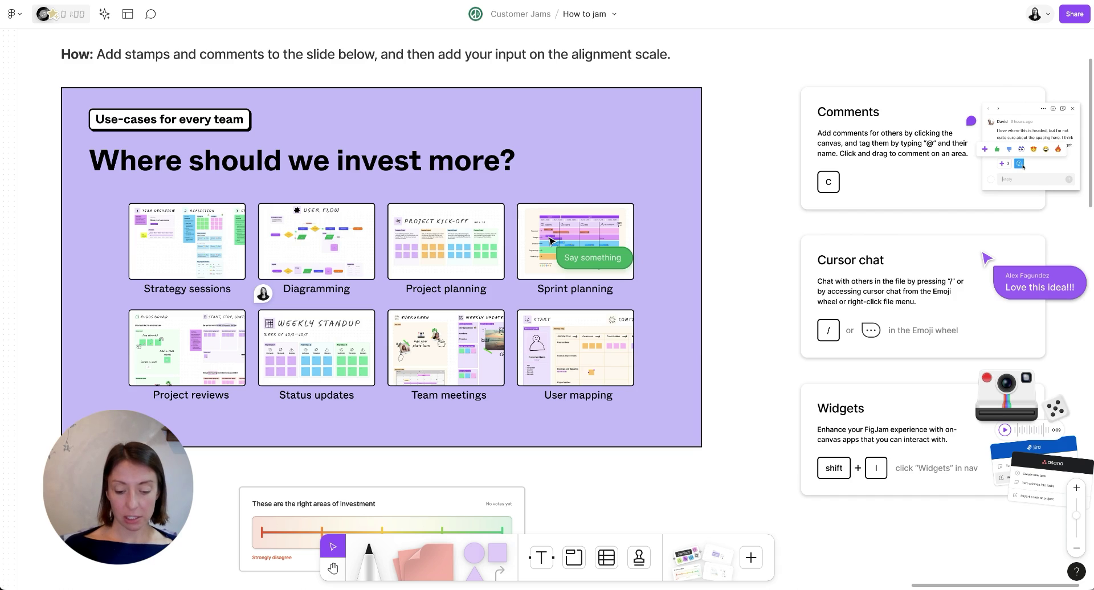
pyautogui.write('Ithought')
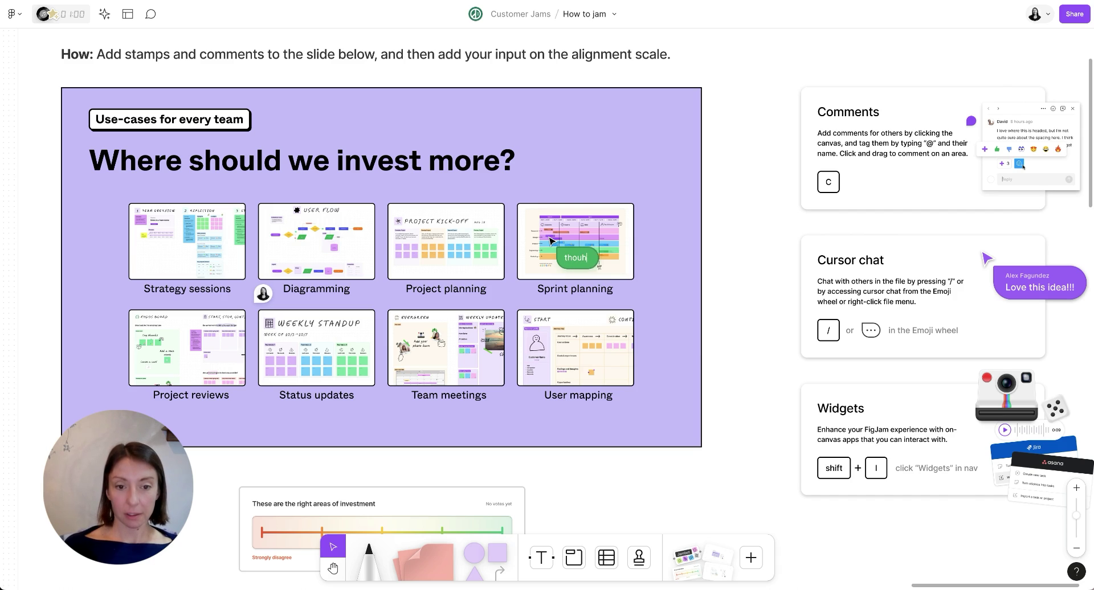
pyautogui.write('s?')
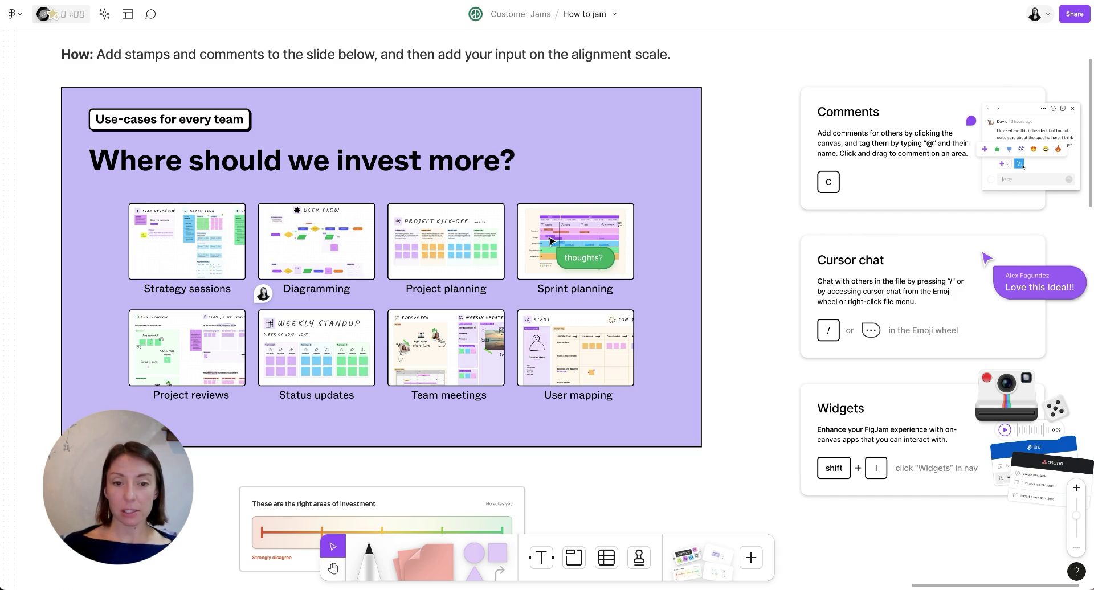
pyautogui.press('Return')
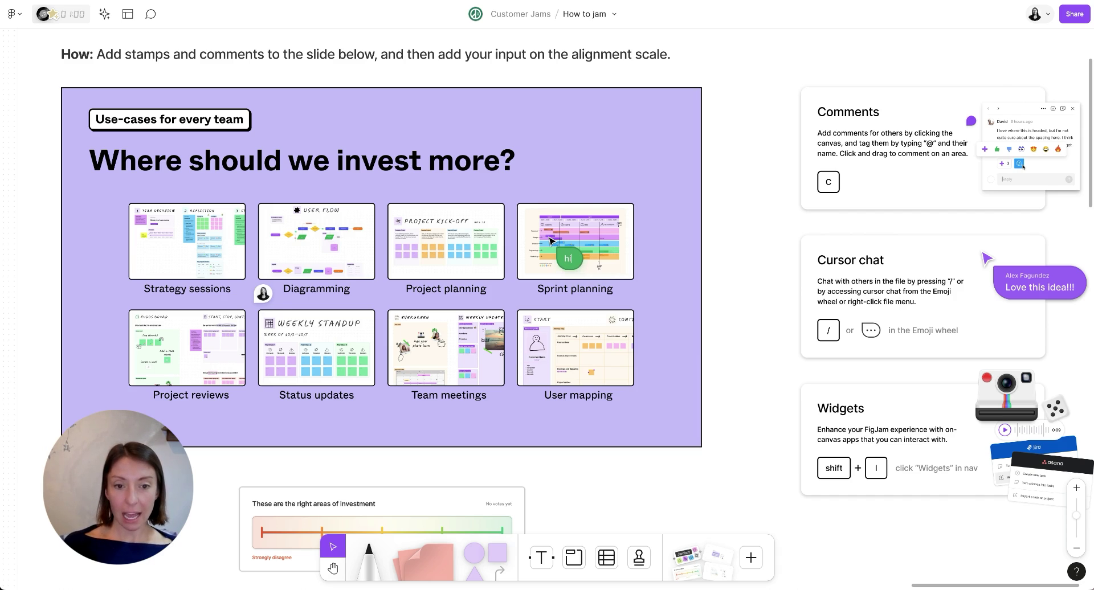
pyautogui.write('hi')
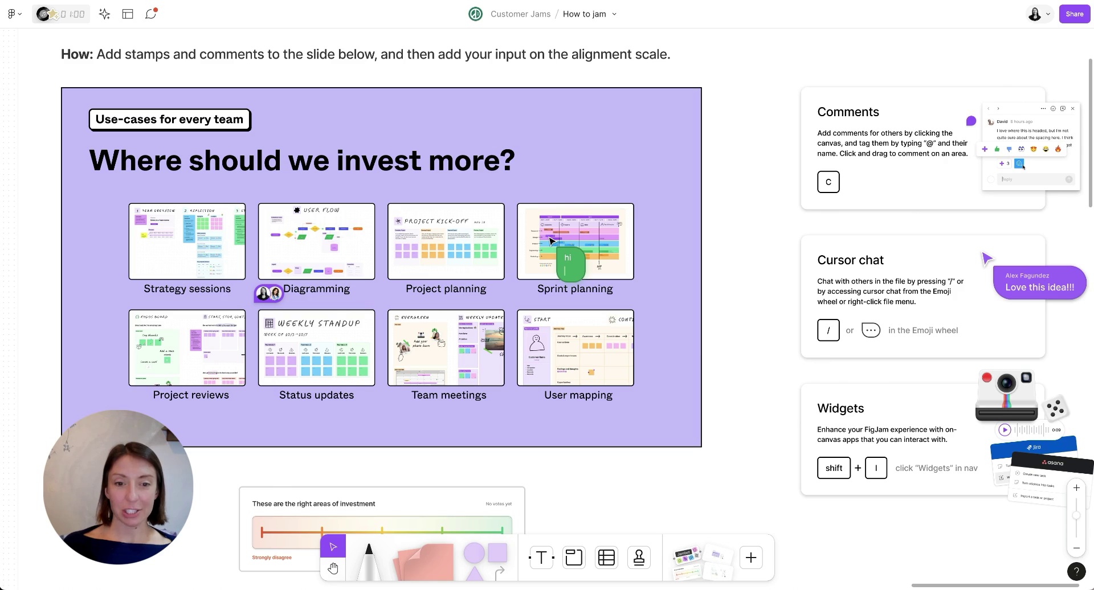
pyautogui.write('fire')
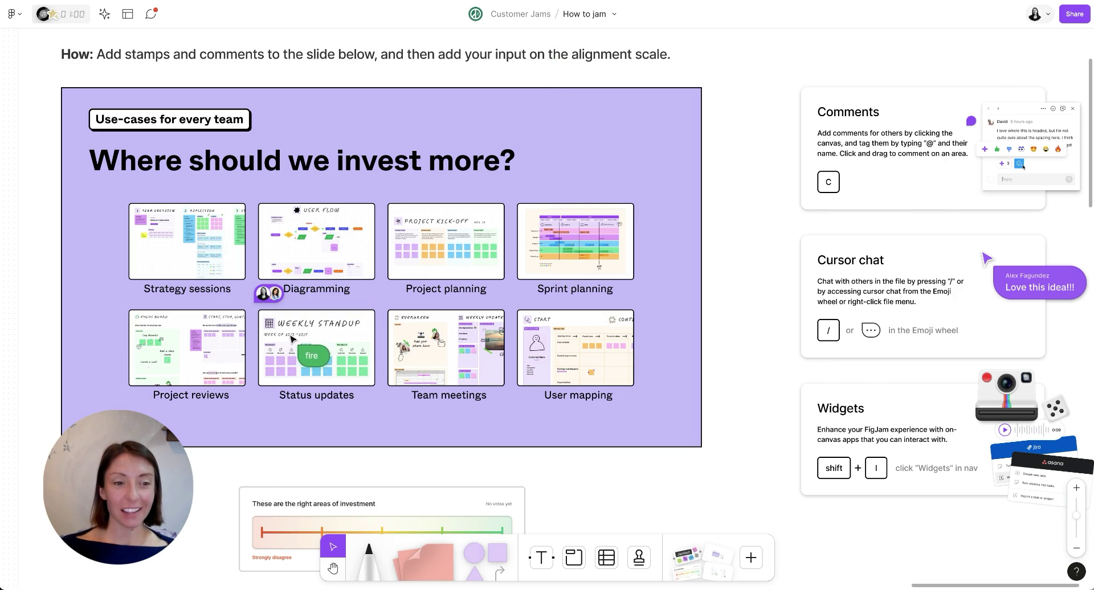
# - Give the 'absolutely!' reply in the Strategy sessions thread a heart reaction, then close it
pyautogui.click(272, 287)
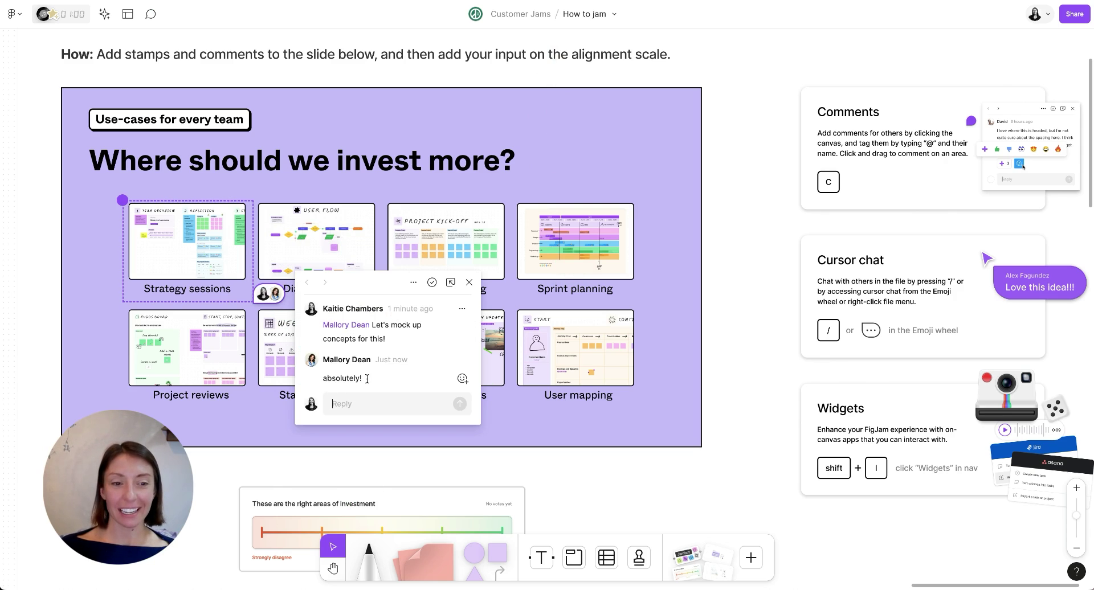
pyautogui.click(466, 381)
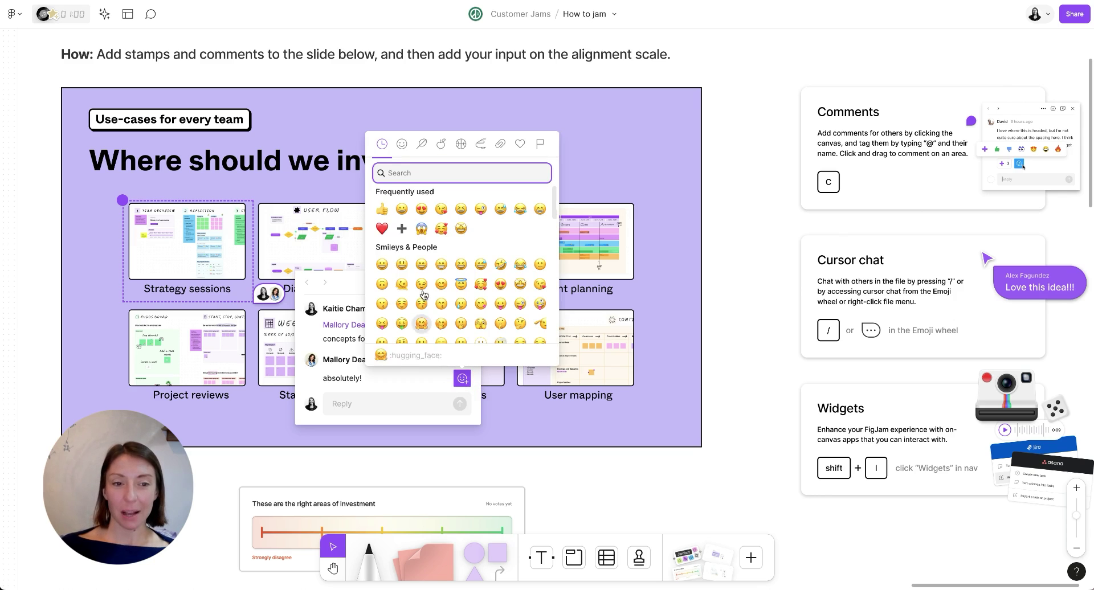
pyautogui.click(382, 229)
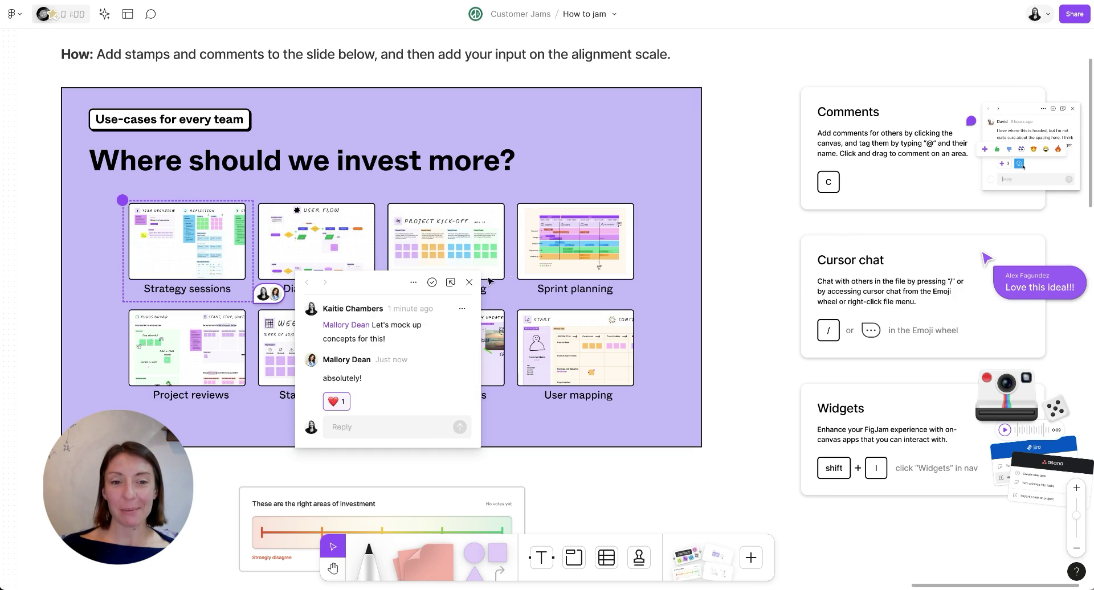
pyautogui.click(469, 282)
pyautogui.scroll(-2, 653, 333)
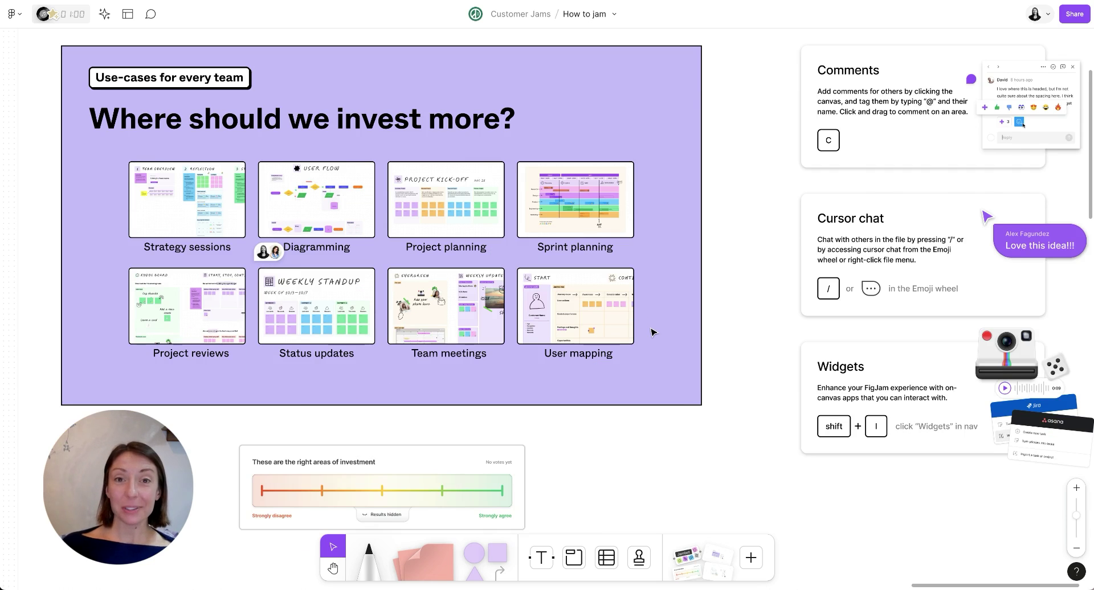
pyautogui.scroll(-1, 653, 332)
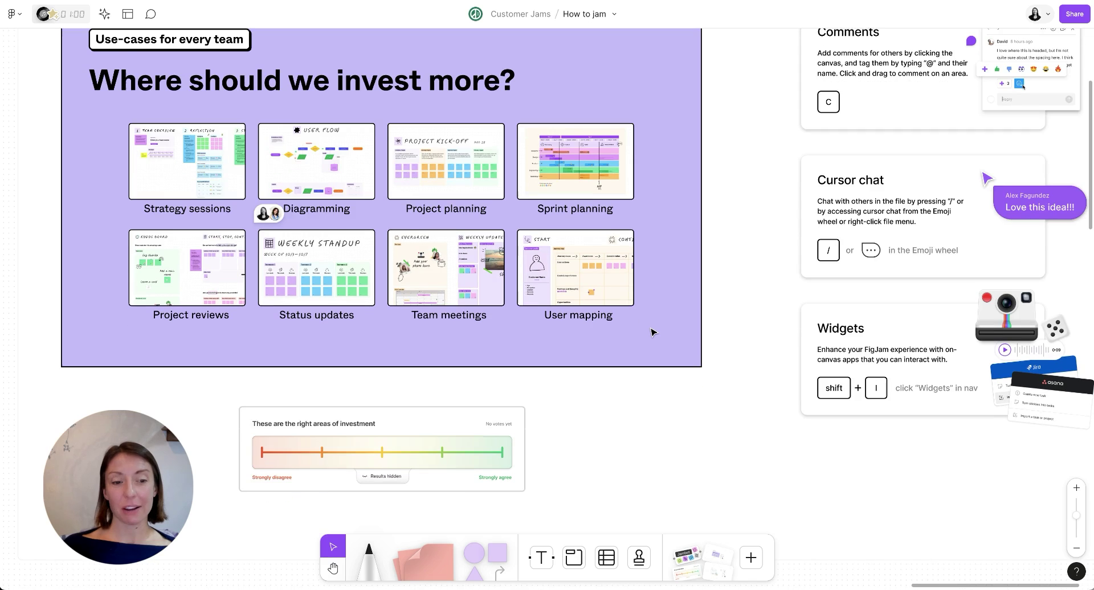
pyautogui.click(751, 557)
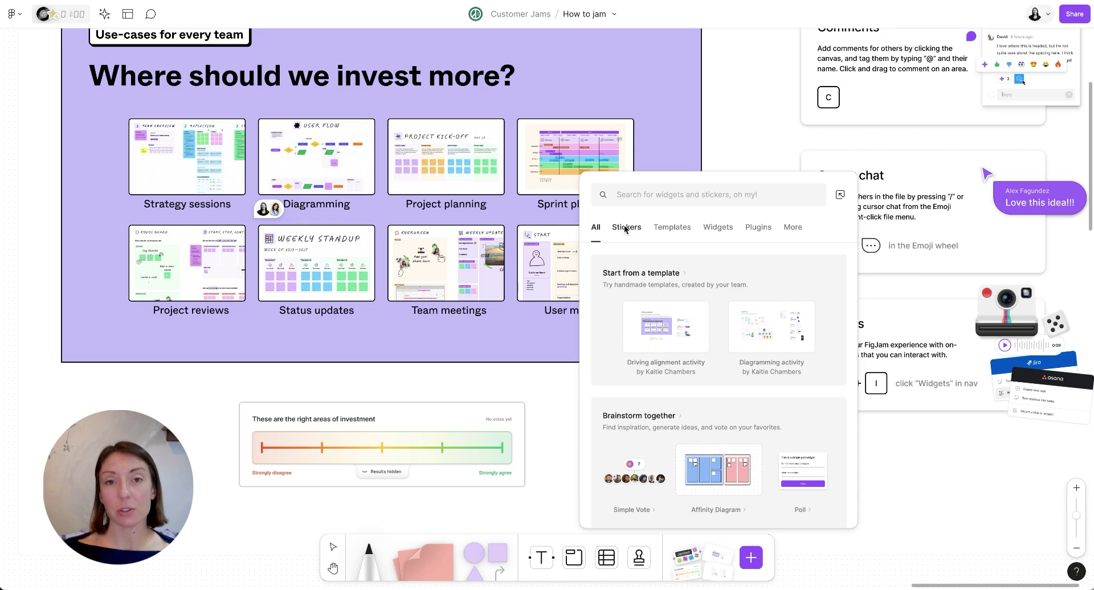
pyautogui.click(626, 228)
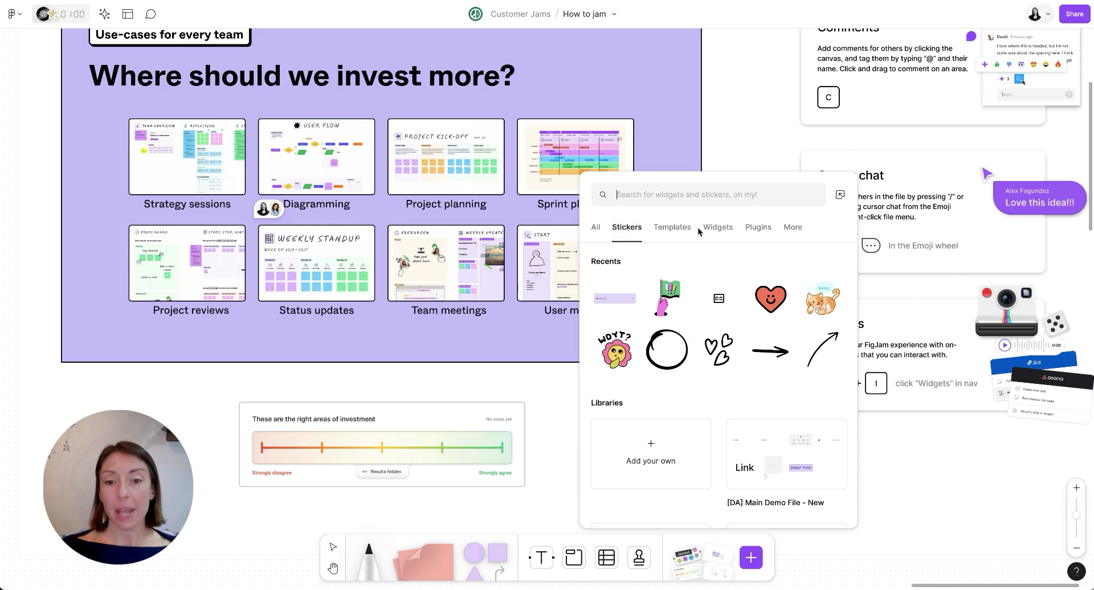
pyautogui.click(716, 234)
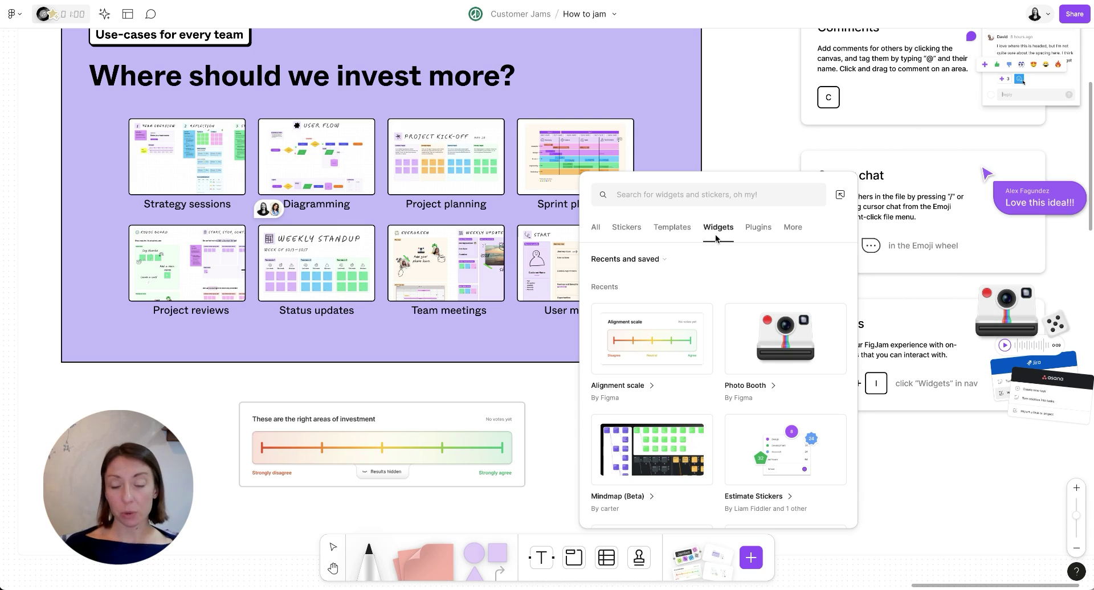
pyautogui.write('jira')
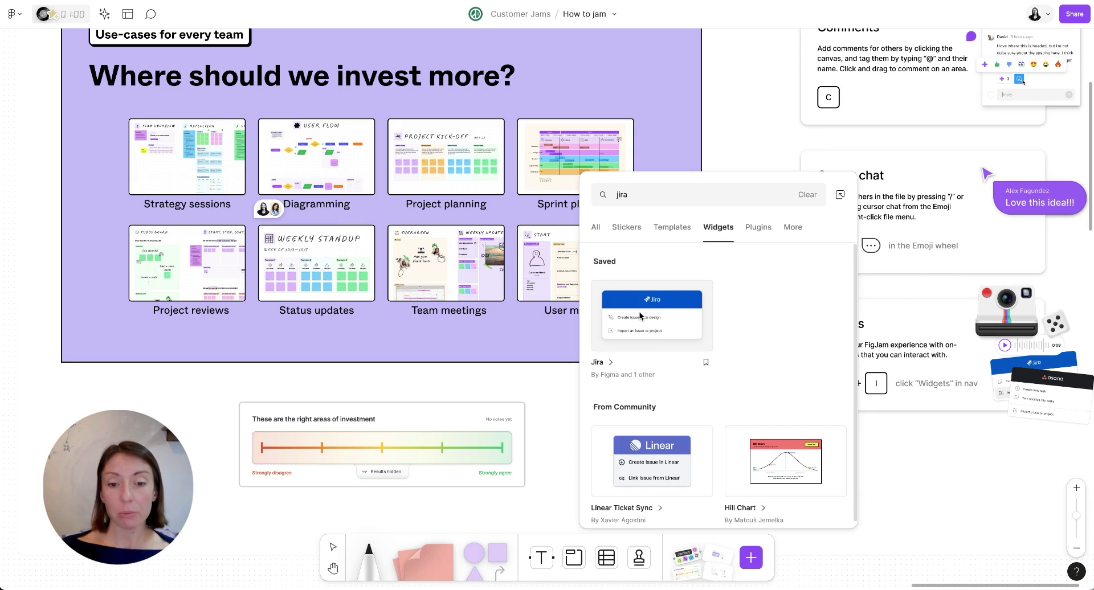
pyautogui.click(807, 194)
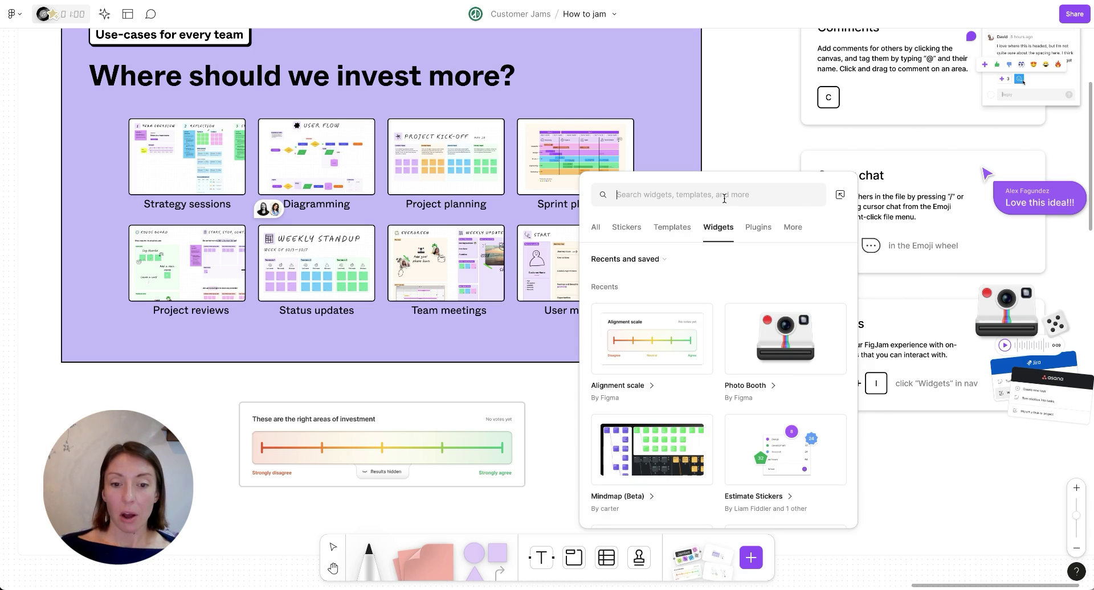
pyautogui.click(521, 393)
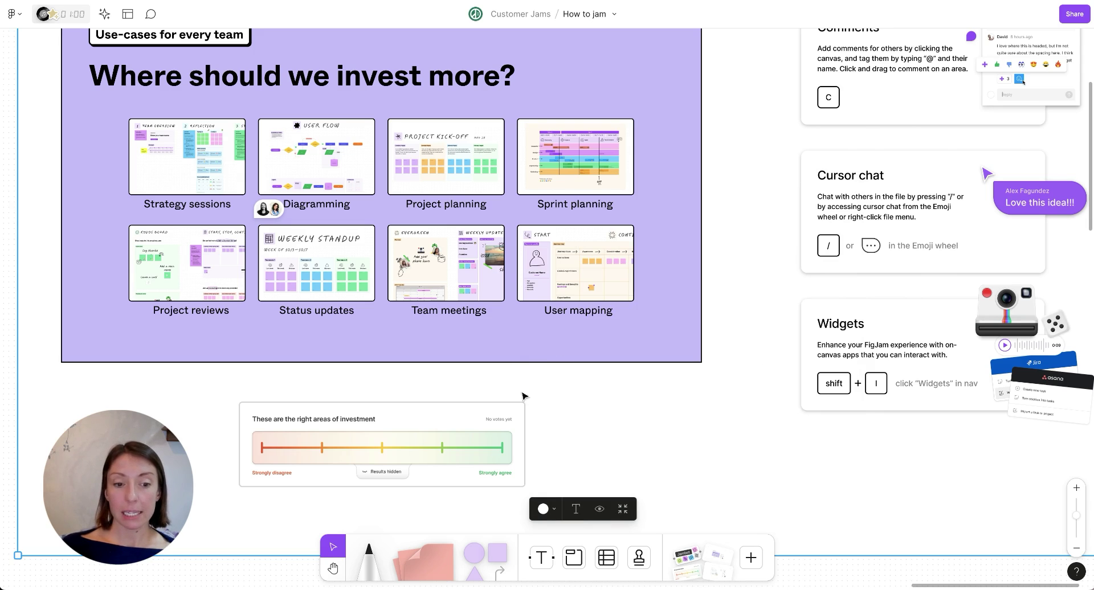
pyautogui.click(751, 558)
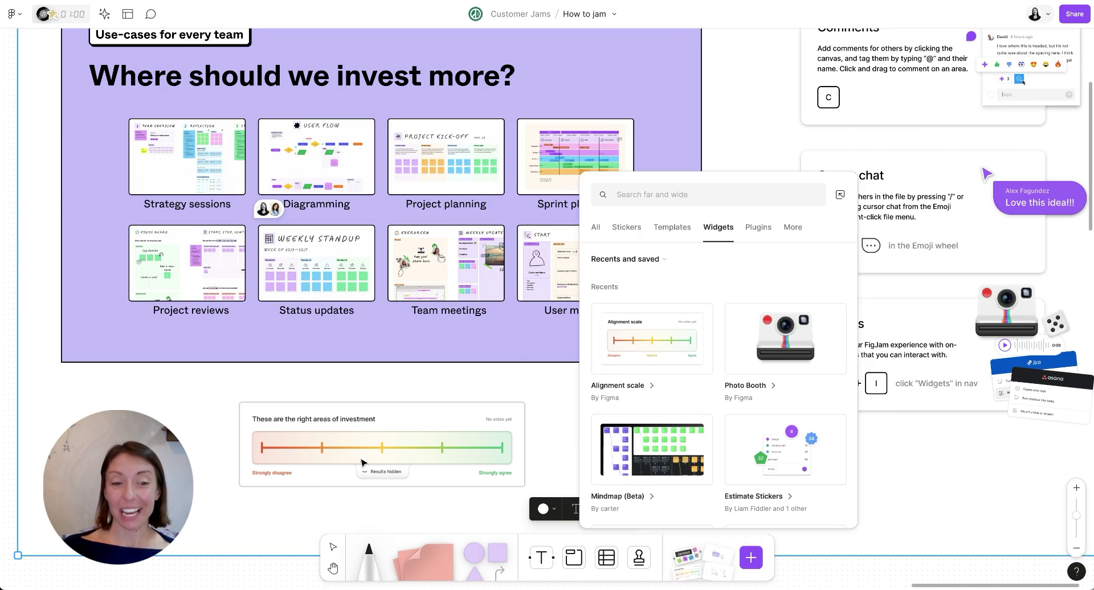
pyautogui.click(405, 419)
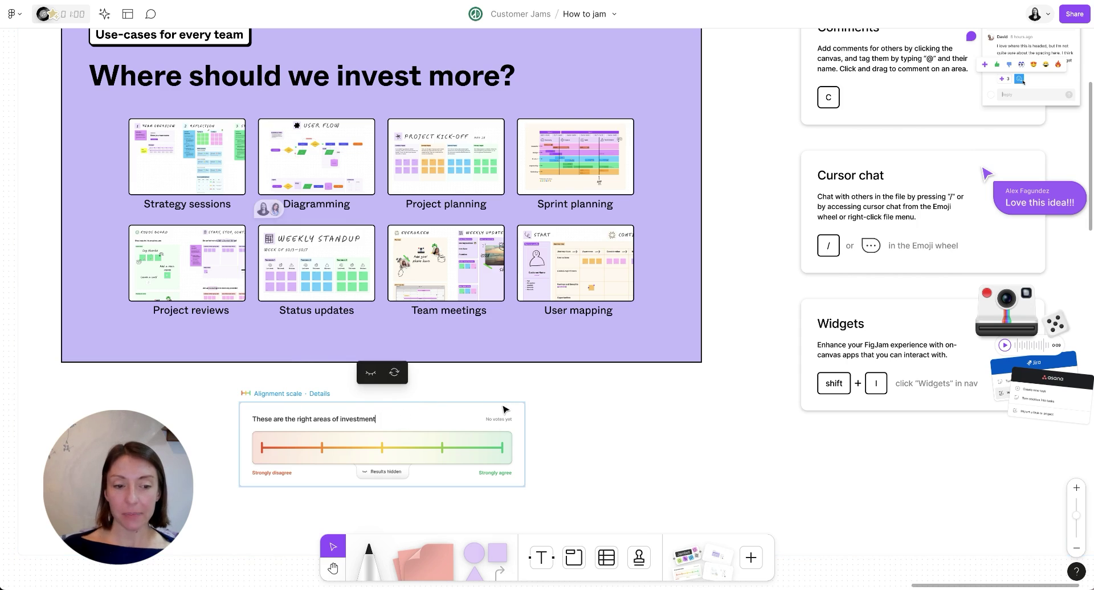
# - Vote near the agree end of the investment alignment scale, reveal the results, then hide them
pyautogui.doubleClick(343, 419)
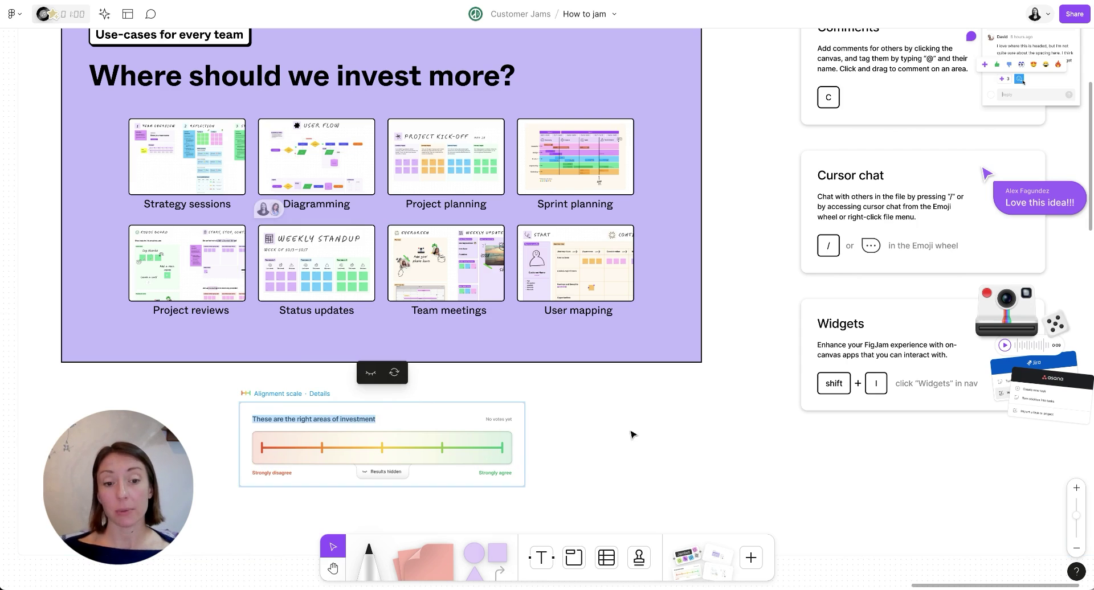
pyautogui.click(555, 414)
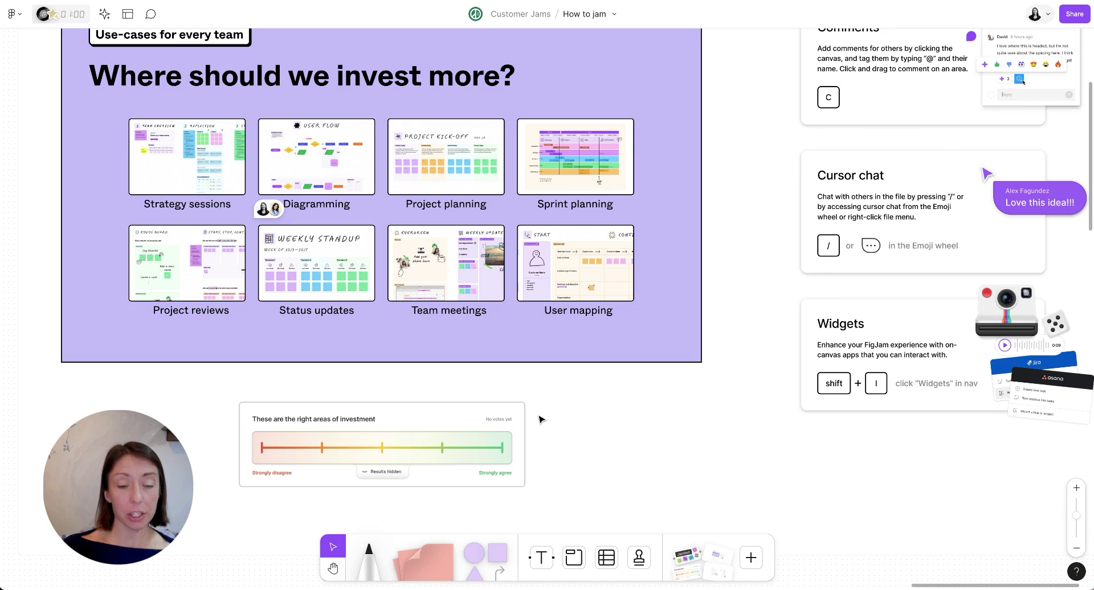
pyautogui.click(441, 451)
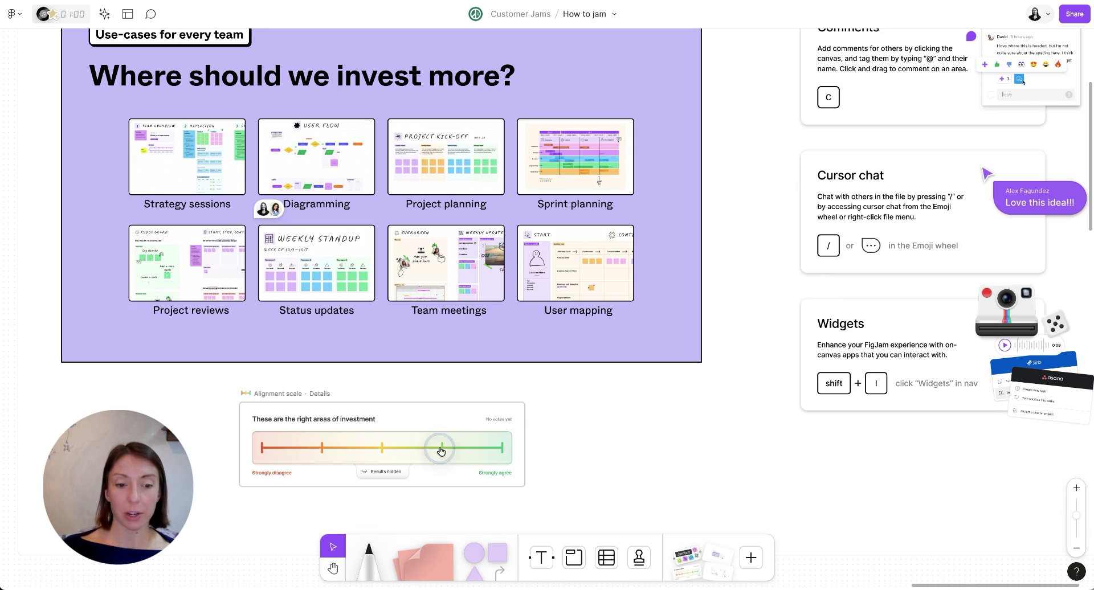
pyautogui.click(368, 480)
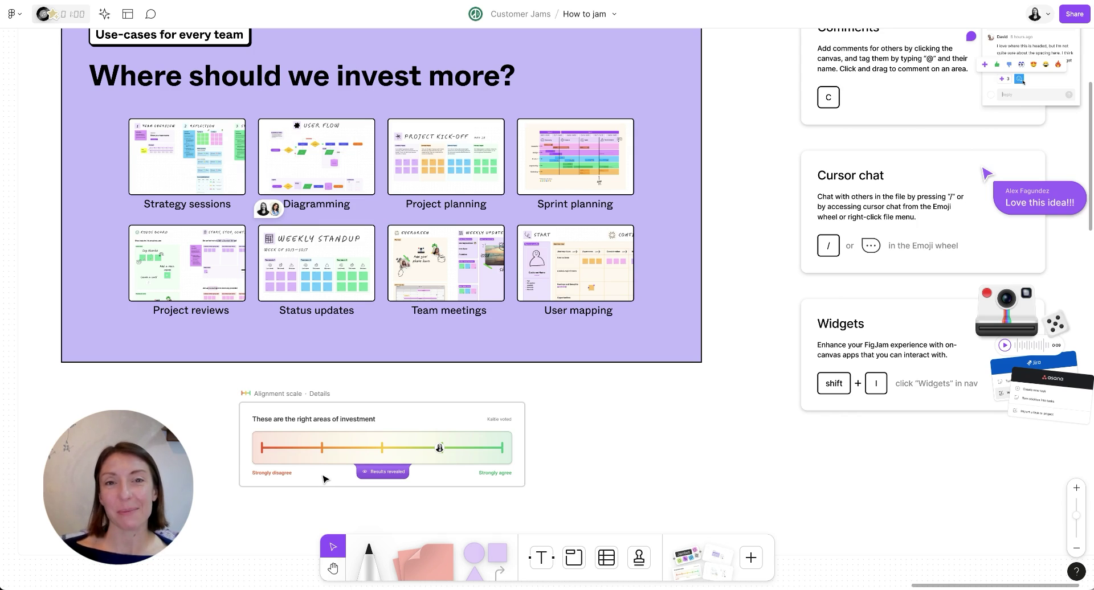
pyautogui.click(364, 471)
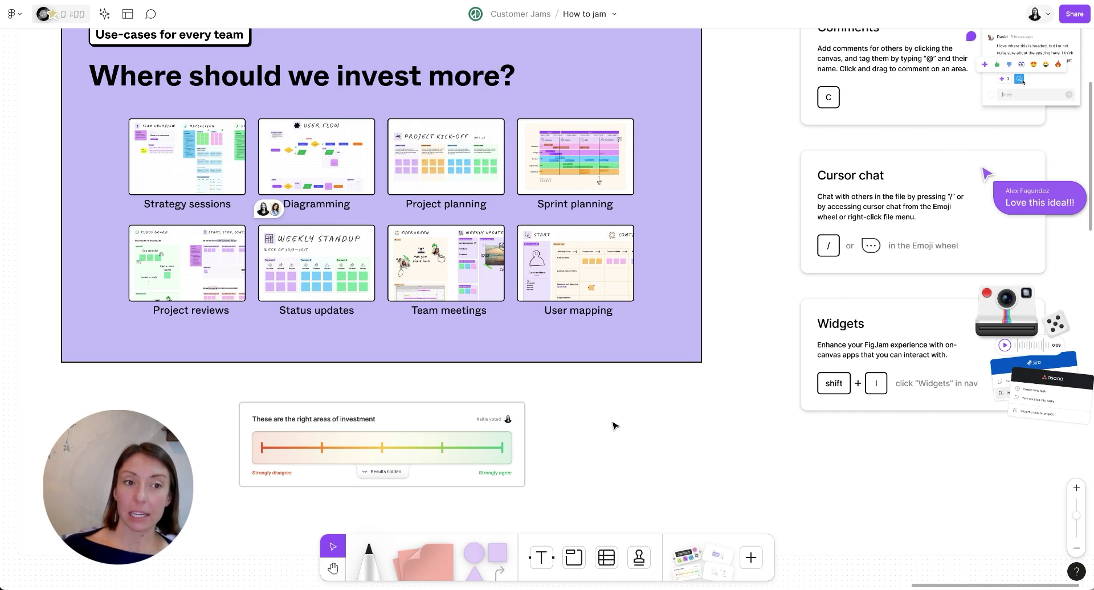
pyautogui.scroll(-3, 614, 426)
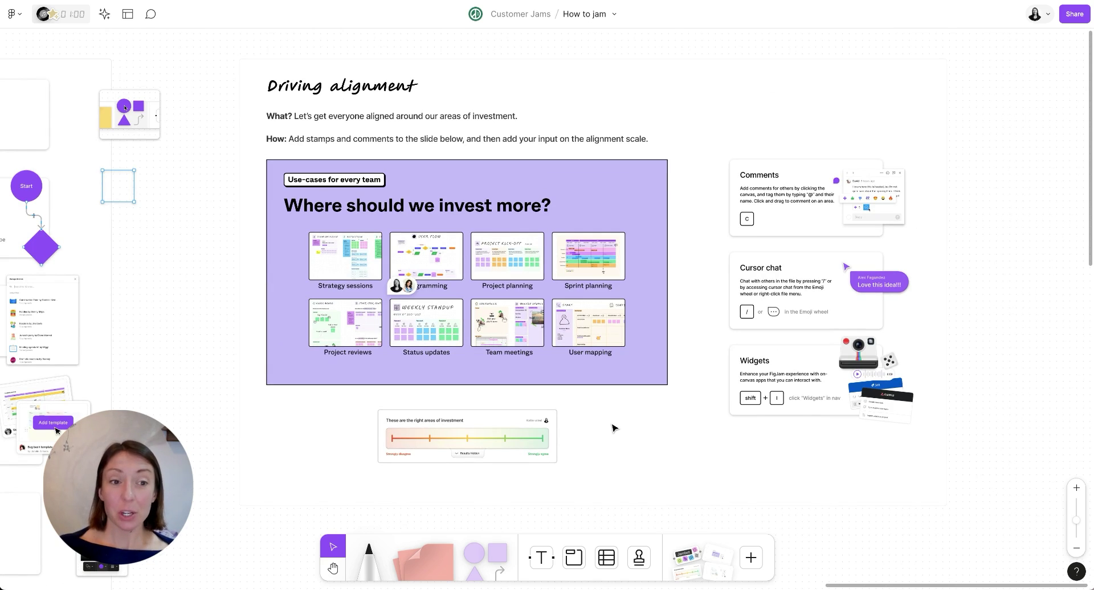
# - Pan left past the Diagramming and Ideation sections to the 'What will you jam on?' table
pyautogui.hscroll(-5, 613, 427)
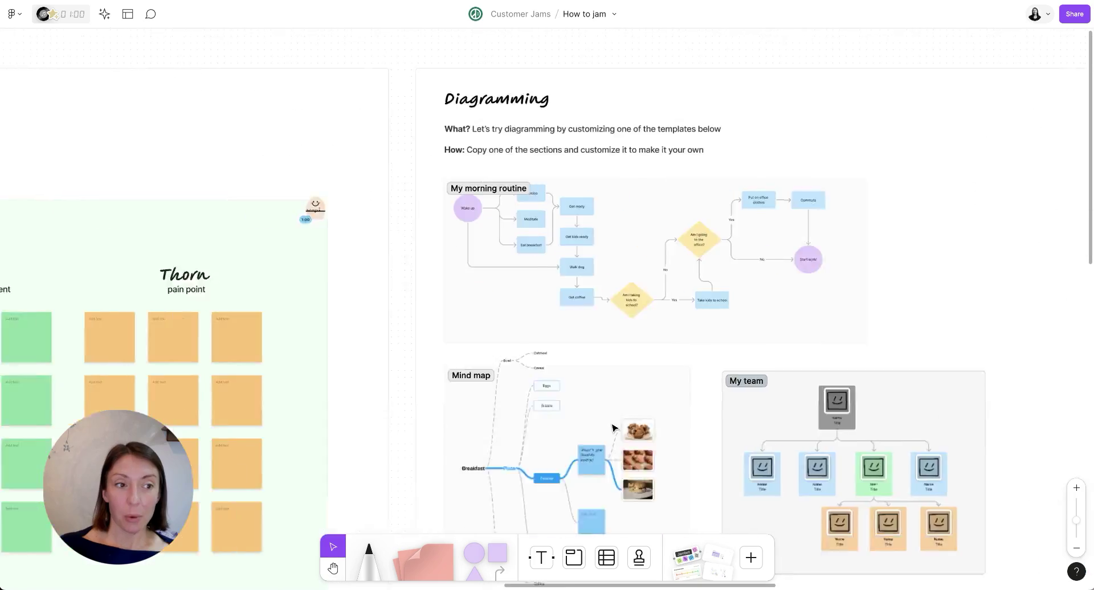
pyautogui.hscroll(-5, 613, 428)
pyautogui.hscroll(-5, 614, 427)
pyautogui.hscroll(-3, 613, 428)
pyautogui.hscroll(2, 614, 427)
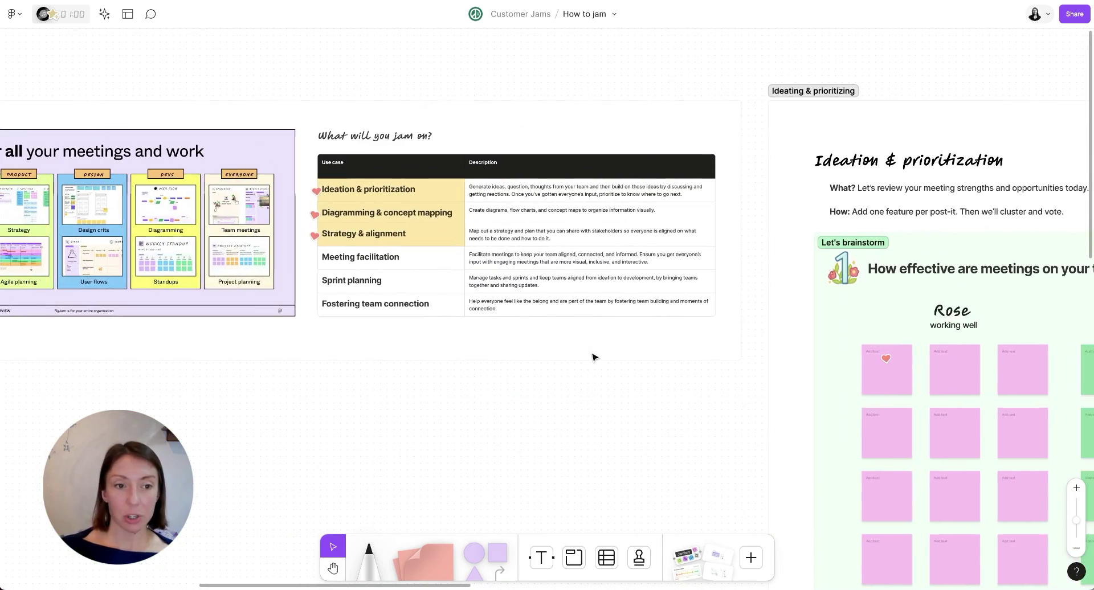
pyautogui.scroll(3, 525, 259)
pyautogui.scroll(1, 525, 258)
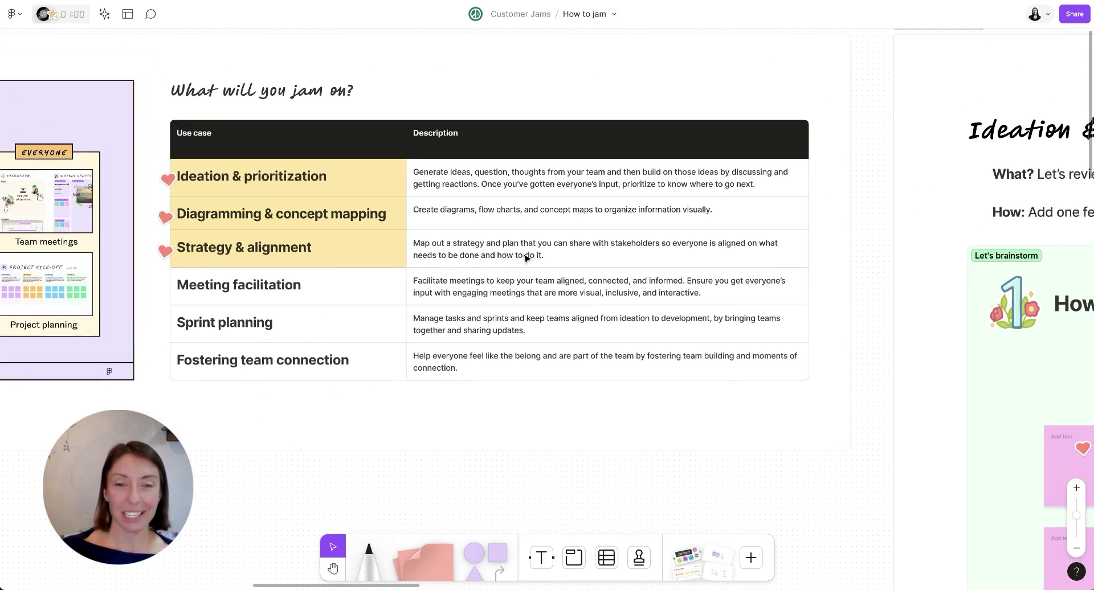